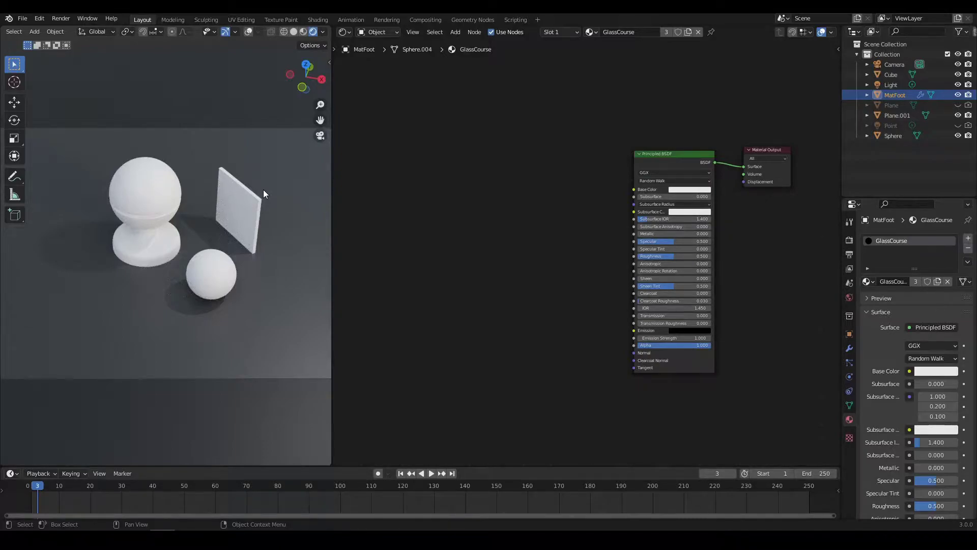
# - Set the Principled BSDF's Transmission to 1.000 and its Roughness to 0.000 in the GlassCourse material
pyautogui.moveTo(681, 161); pyautogui.dragTo(674, 156)
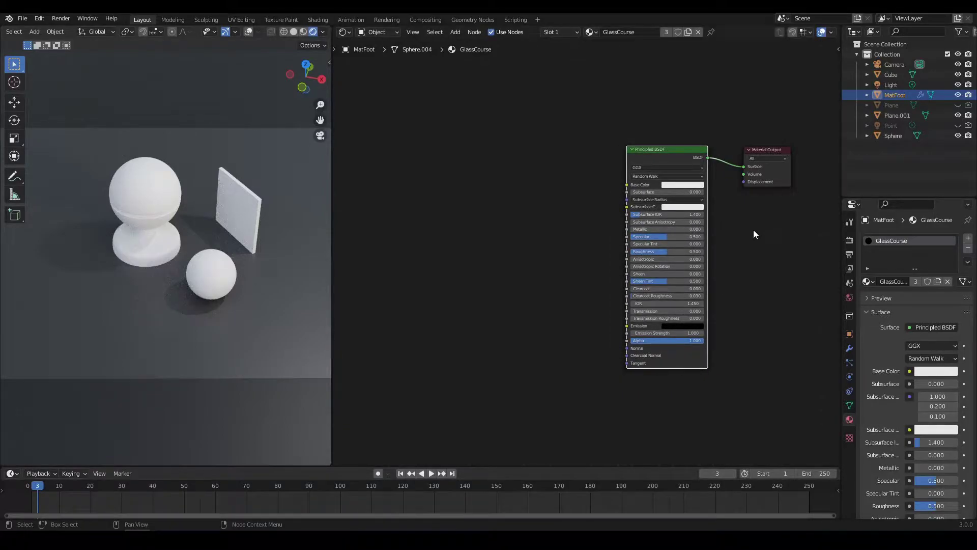
pyautogui.scroll(3, 749, 231)
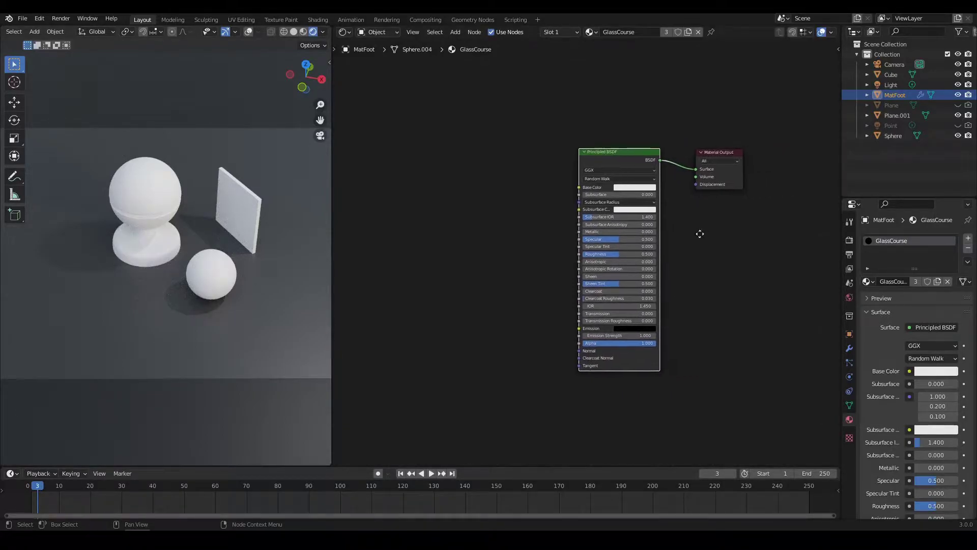
pyautogui.moveTo(759, 237)
pyautogui.mouseDown(button='middle')
pyautogui.moveTo(729, 241)
pyautogui.moveTo(746, 237)
pyautogui.mouseUp(button='middle')
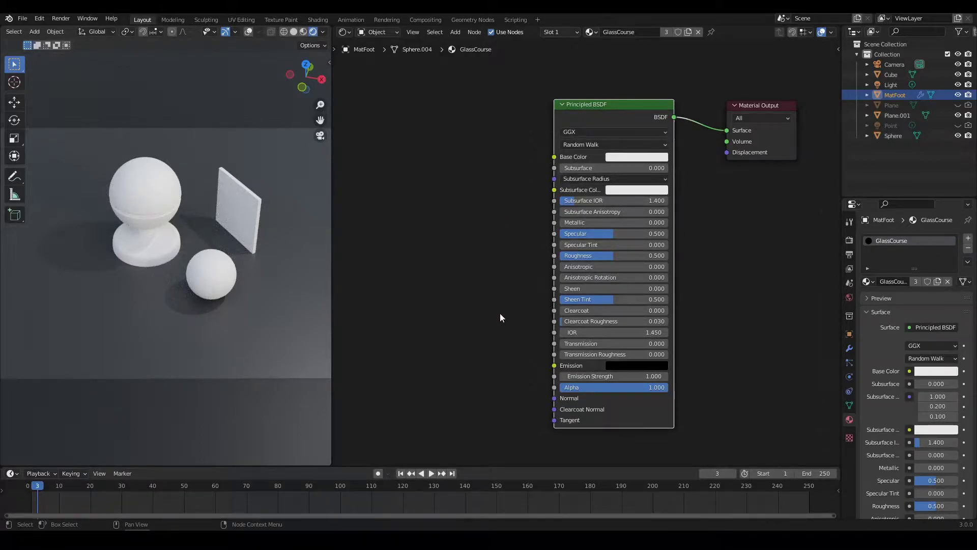
pyautogui.scroll(4, 504, 326)
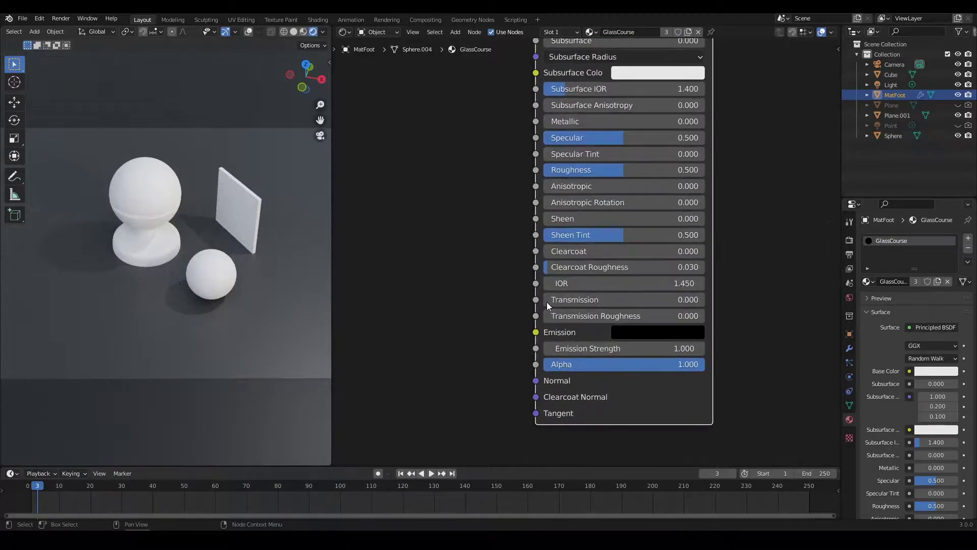
pyautogui.moveTo(563, 300); pyautogui.dragTo(703, 300)
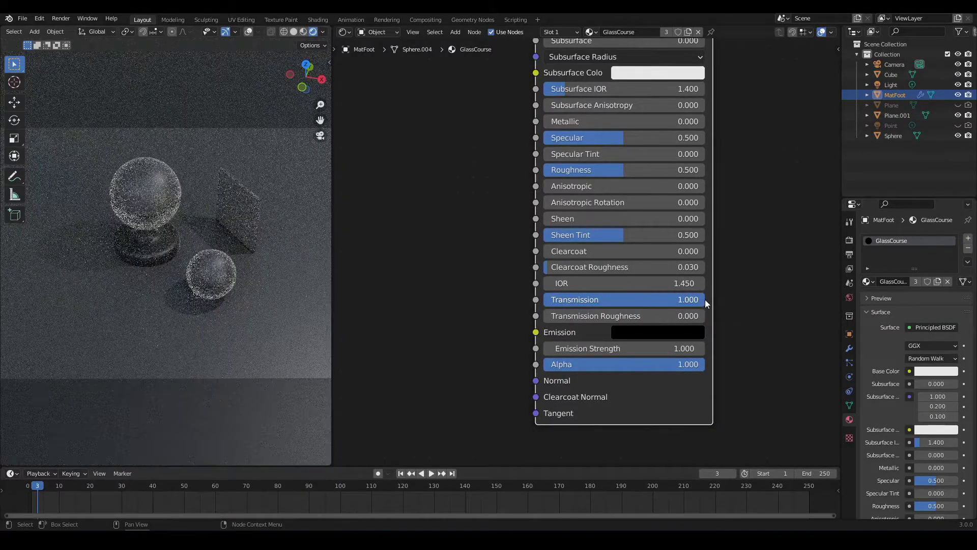
pyautogui.moveTo(759, 200); pyautogui.dragTo(763, 250, button='middle')
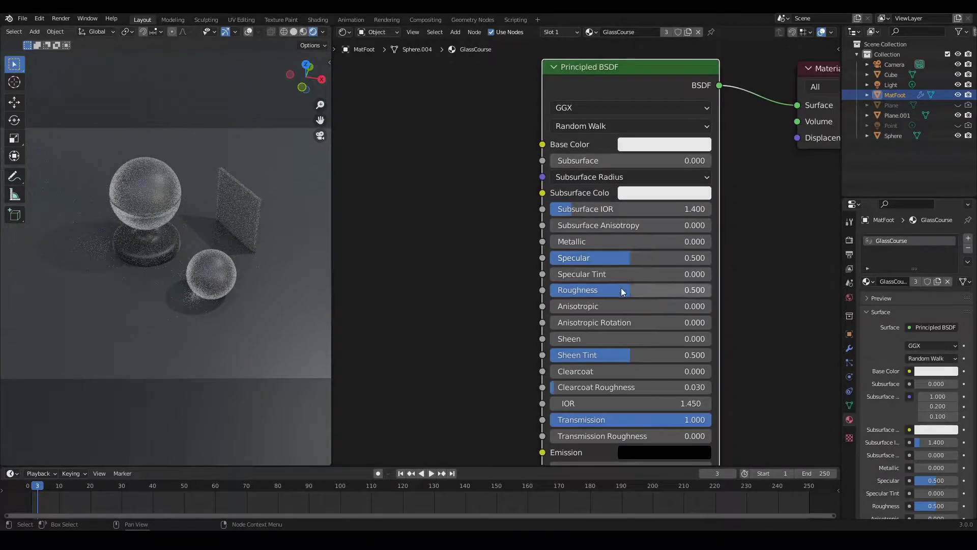
pyautogui.moveTo(622, 289); pyautogui.dragTo(552, 289)
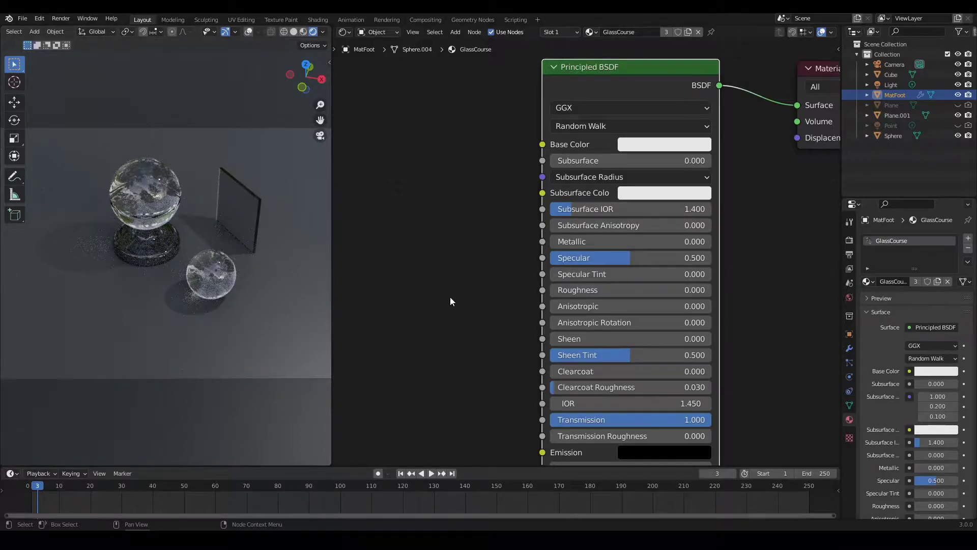
pyautogui.scroll(-2, 451, 296)
pyautogui.moveTo(454, 294); pyautogui.dragTo(481, 281, button='middle')
pyautogui.scroll(1, 480, 281)
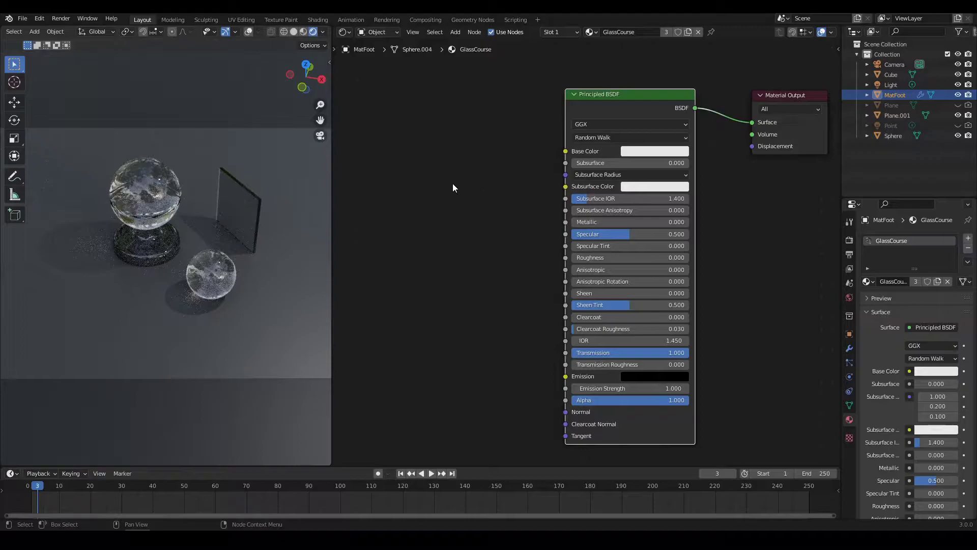
pyautogui.scroll(-1, 448, 194)
pyautogui.moveTo(441, 205); pyautogui.dragTo(464, 197, button='middle')
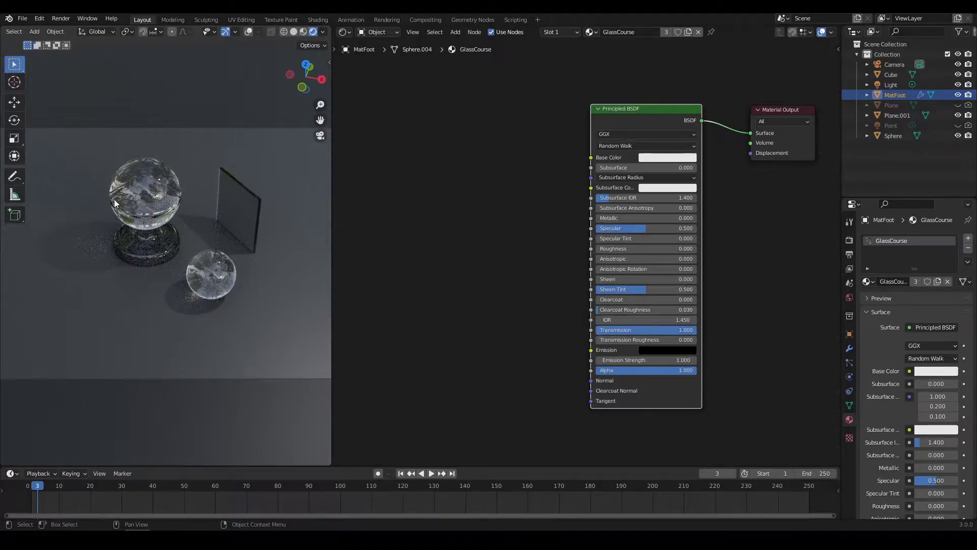
# - Turn on Scene World lighting for the rendered viewport to compare the glass, and switch it off again
pyautogui.click(324, 32)
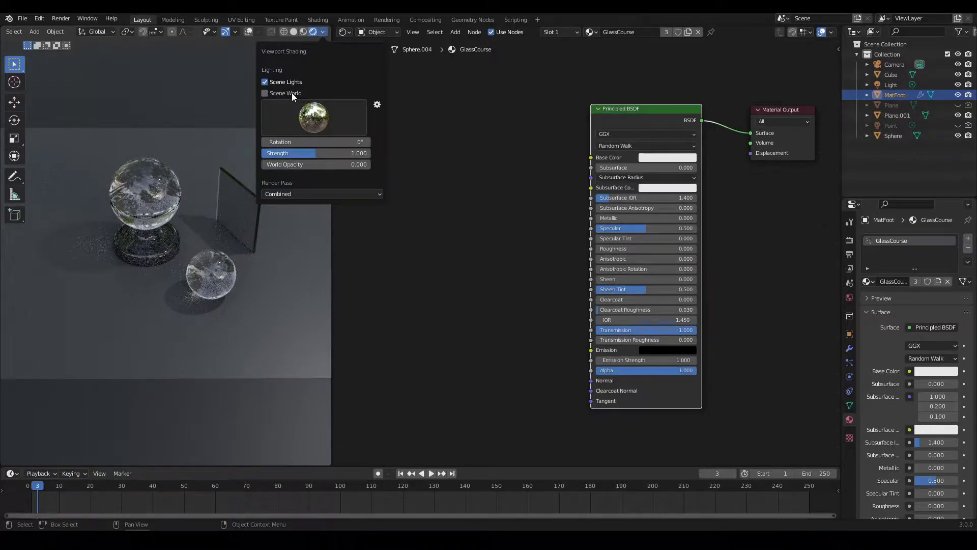
pyautogui.click(264, 93)
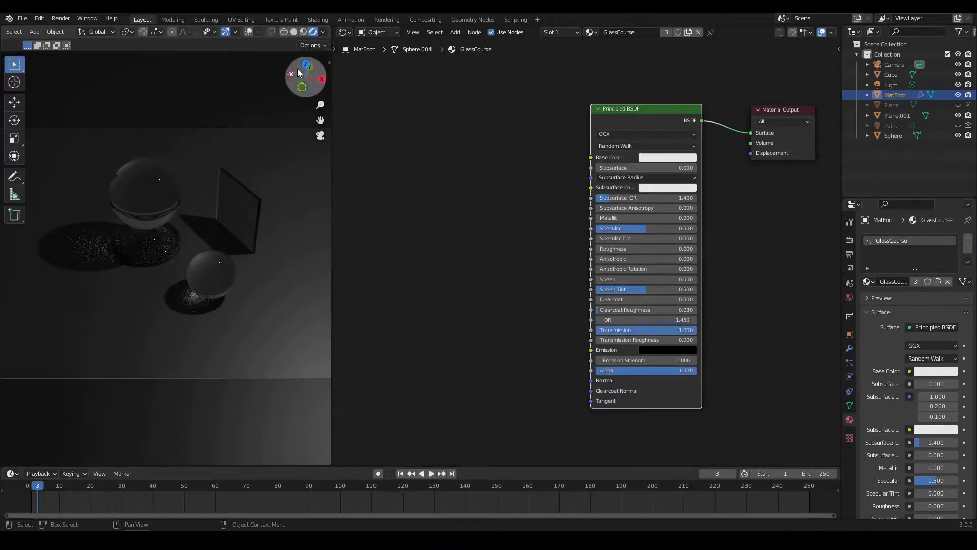
pyautogui.click(323, 32)
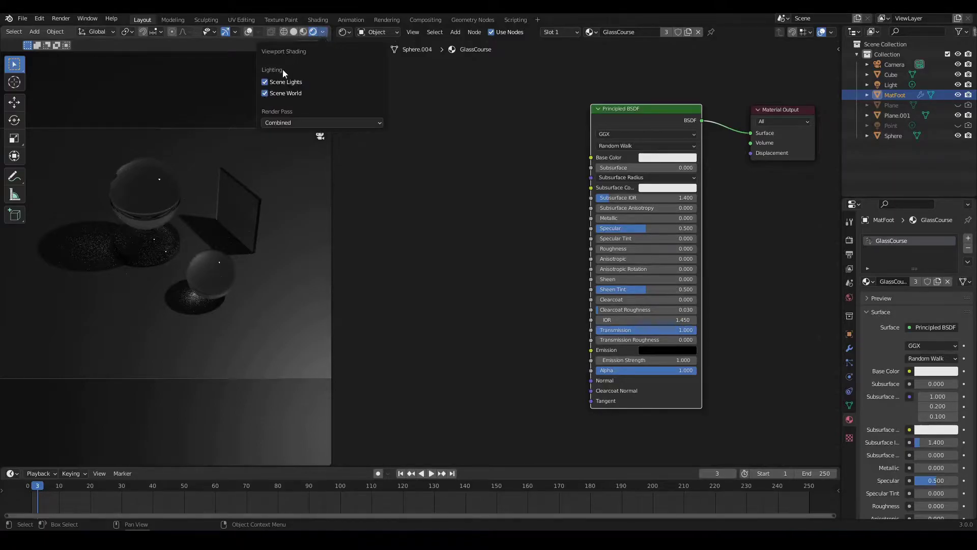
pyautogui.click(265, 93)
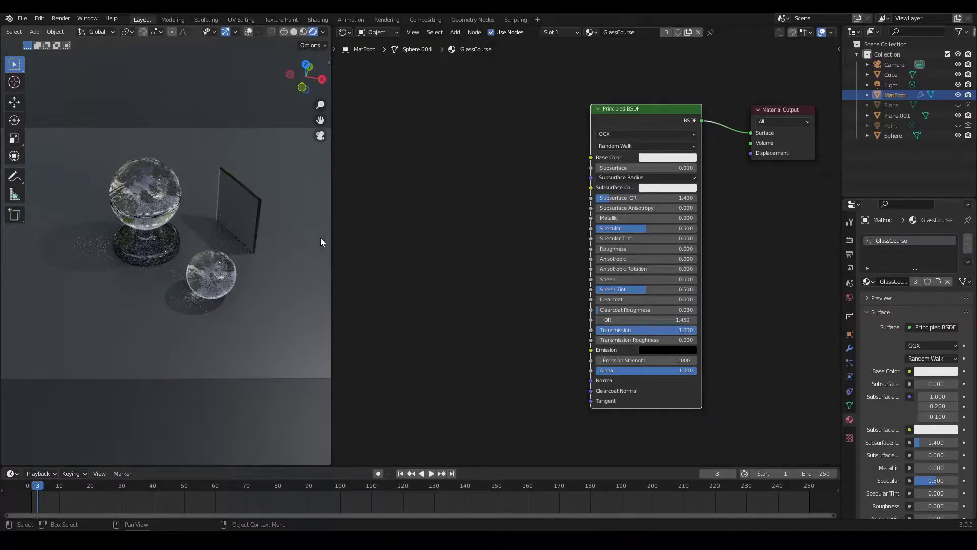
# - Delete the Principled BSDF node from the GlassCourse material, leaving only the Material Output
pyautogui.moveTo(491, 237)
pyautogui.mouseDown(button='middle')
pyautogui.moveTo(510, 244)
pyautogui.moveTo(487, 235)
pyautogui.mouseUp(button='middle')
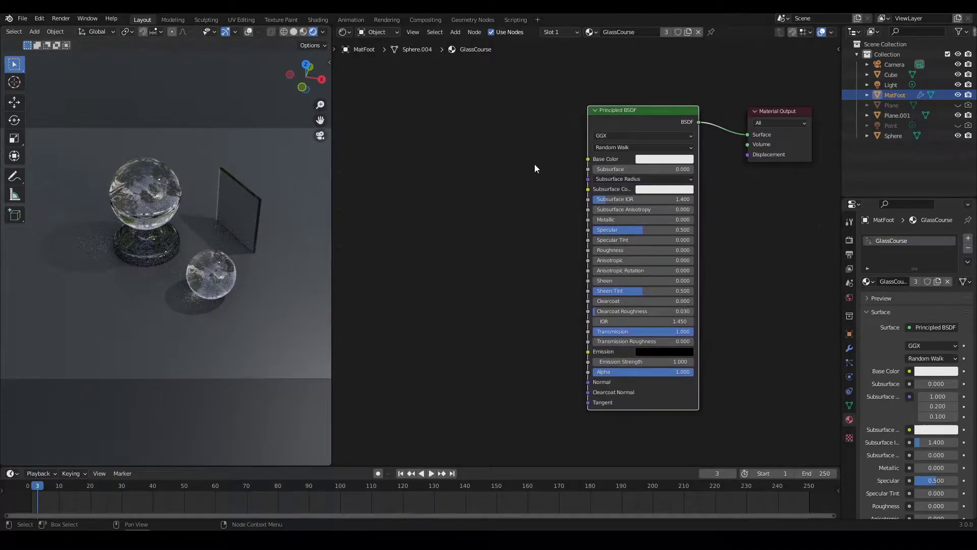
pyautogui.moveTo(612, 124)
pyautogui.mouseDown()
pyautogui.moveTo(617, 131)
pyautogui.moveTo(624, 123)
pyautogui.moveTo(622, 137)
pyautogui.mouseUp()
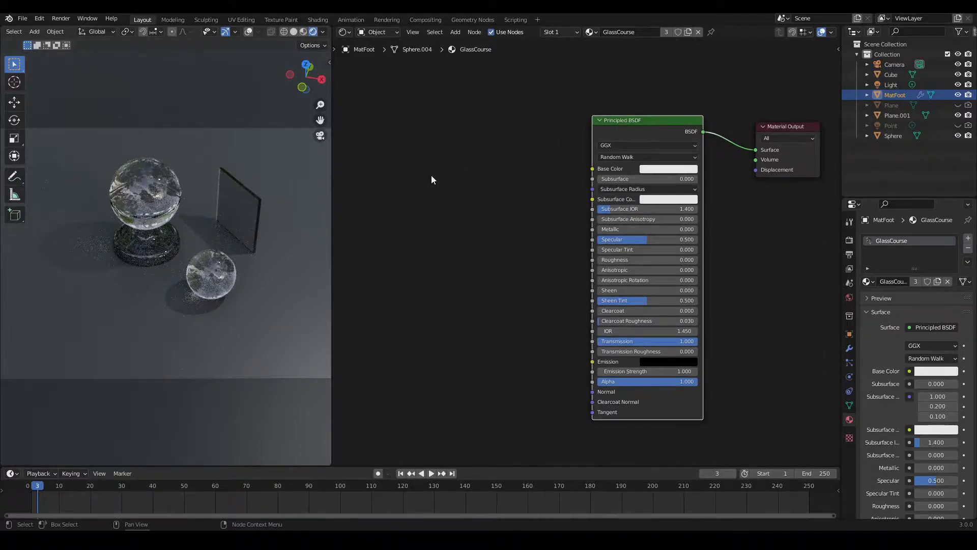
pyautogui.hotkey('shift', 'a')
pyautogui.moveTo(432, 176)
pyautogui.moveTo(657, 120)
pyautogui.mouseDown()
pyautogui.moveTo(644, 118)
pyautogui.moveTo(665, 118)
pyautogui.moveTo(654, 117)
pyautogui.mouseUp()
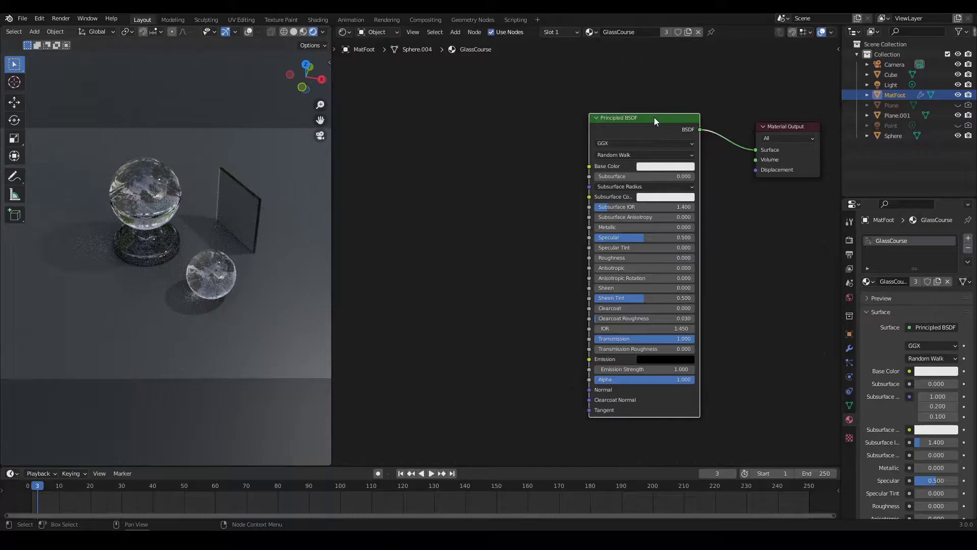
pyautogui.press('x')
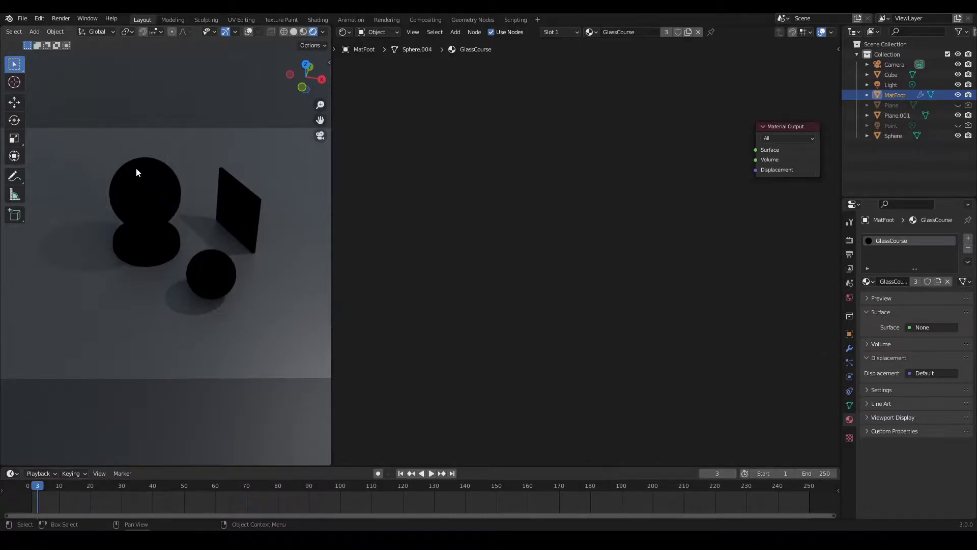
# - Add a Refraction BSDF node and connect its BSDF output to the Surface input of the Material Output
pyautogui.hotkey('shift', 'a')
pyautogui.moveTo(496, 230)
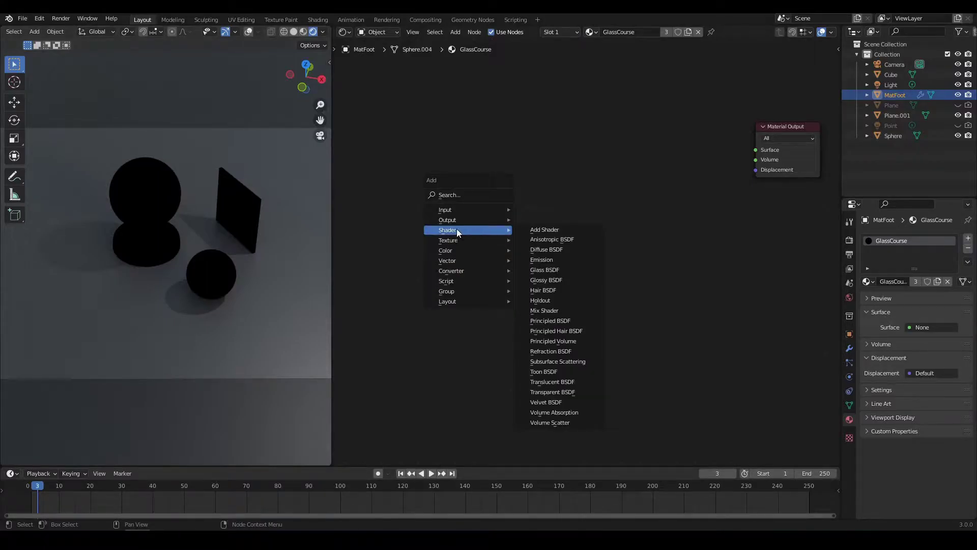
pyautogui.click(553, 354)
pyautogui.click(685, 177)
pyautogui.scroll(3, 601, 218)
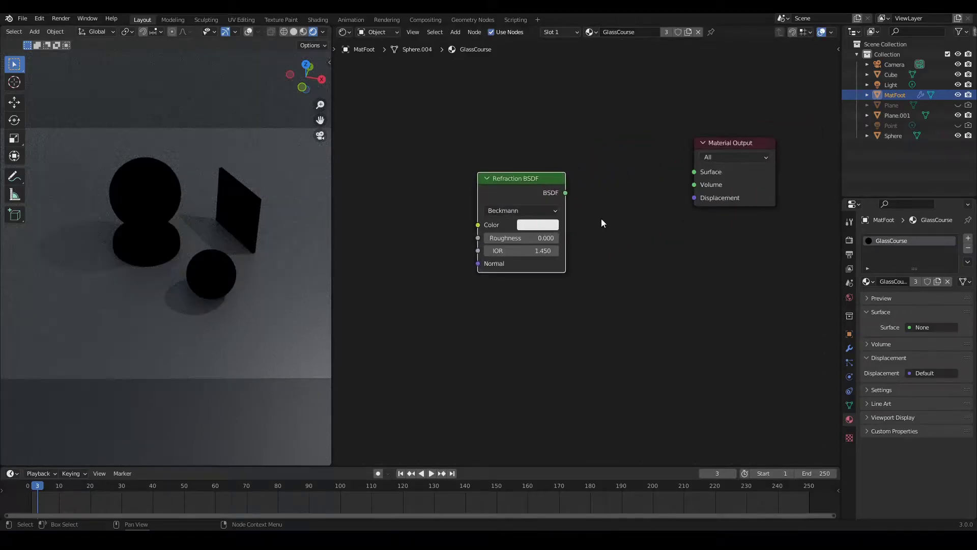
pyautogui.moveTo(531, 218); pyautogui.dragTo(679, 193)
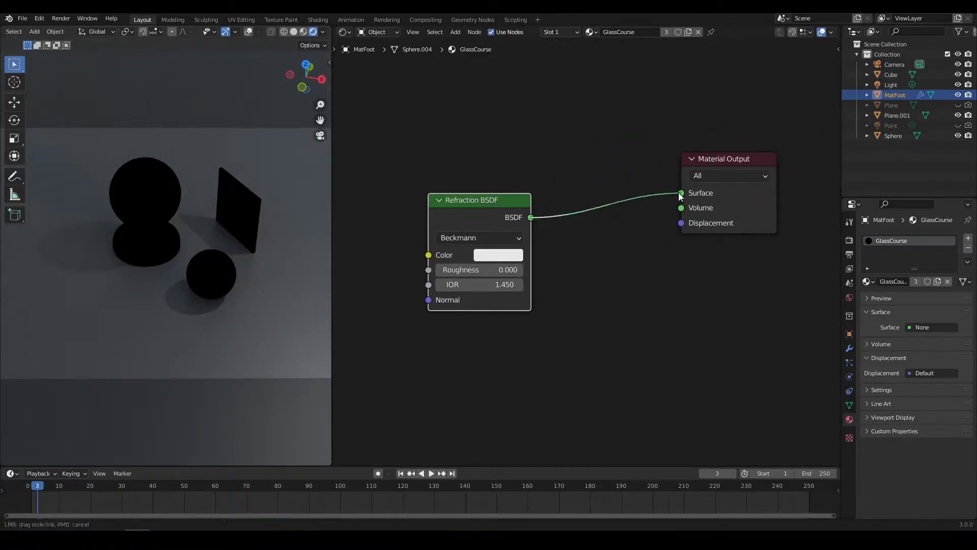
pyautogui.moveTo(592, 267); pyautogui.dragTo(606, 254, button='middle')
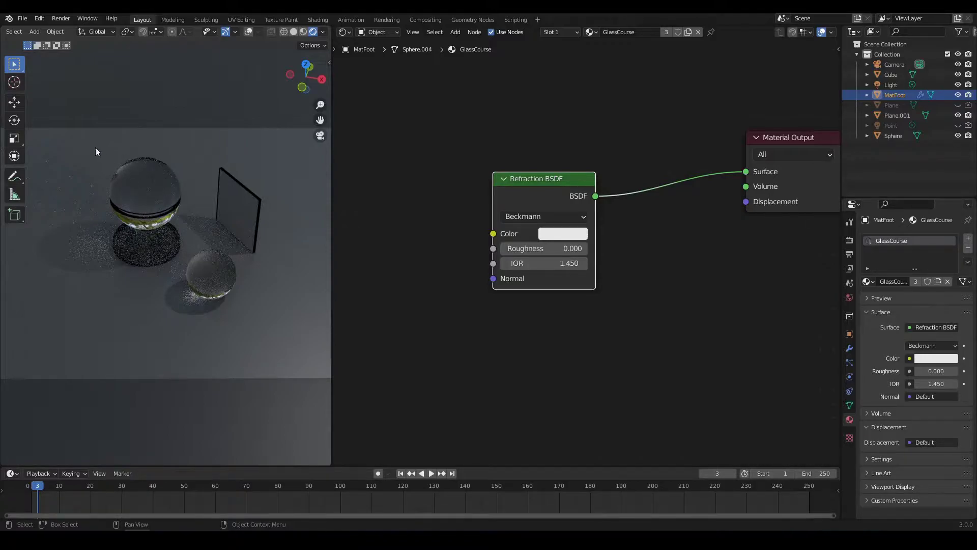
# - Try an IOR of 1 on the Refraction BSDF and restore it to 1.45
pyautogui.scroll(2, 530, 342)
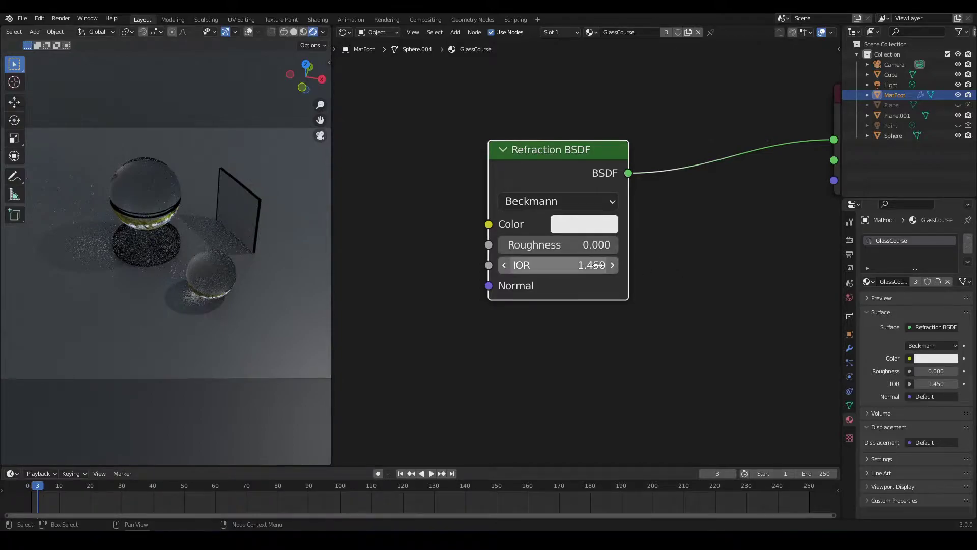
pyautogui.click(562, 265)
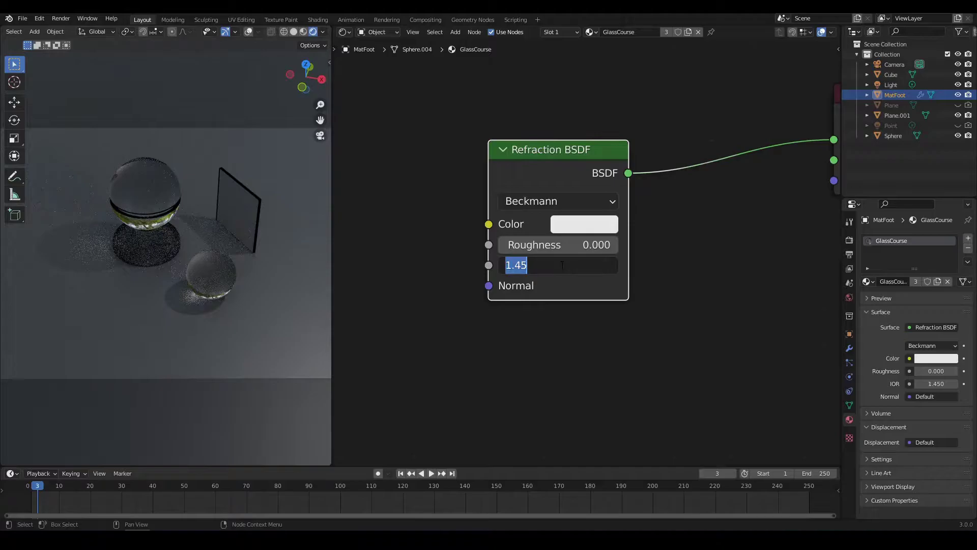
pyautogui.write('1')
pyautogui.press('Return')
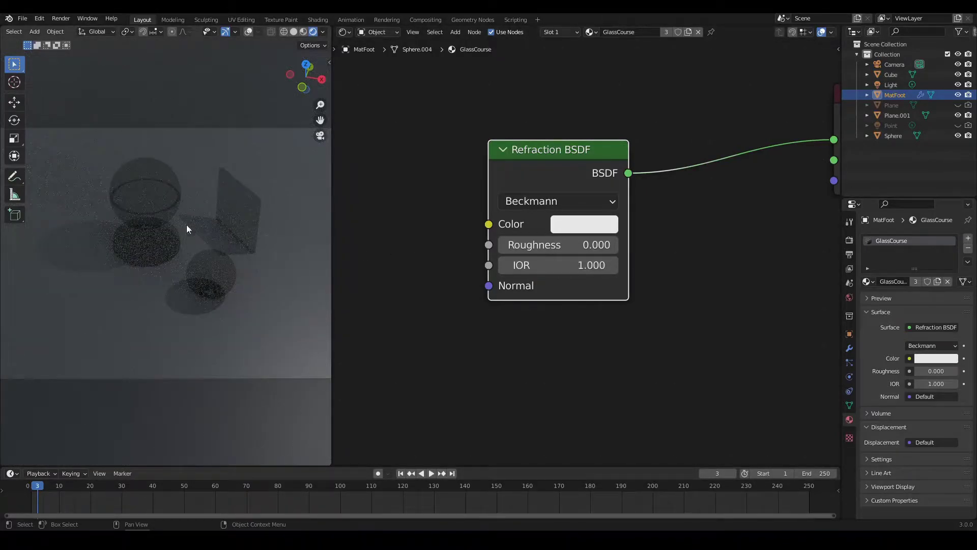
pyautogui.click(541, 264)
pyautogui.write('1.45')
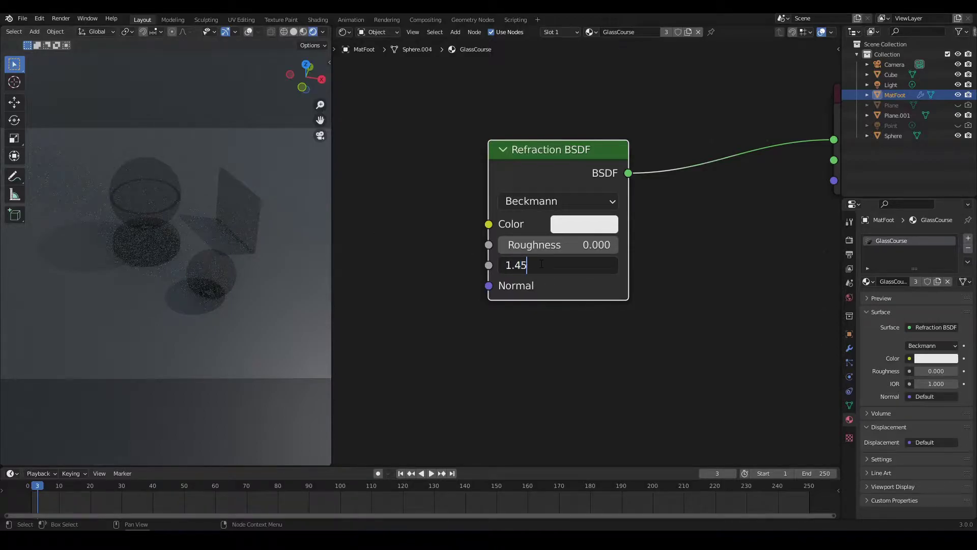
pyautogui.press('Return')
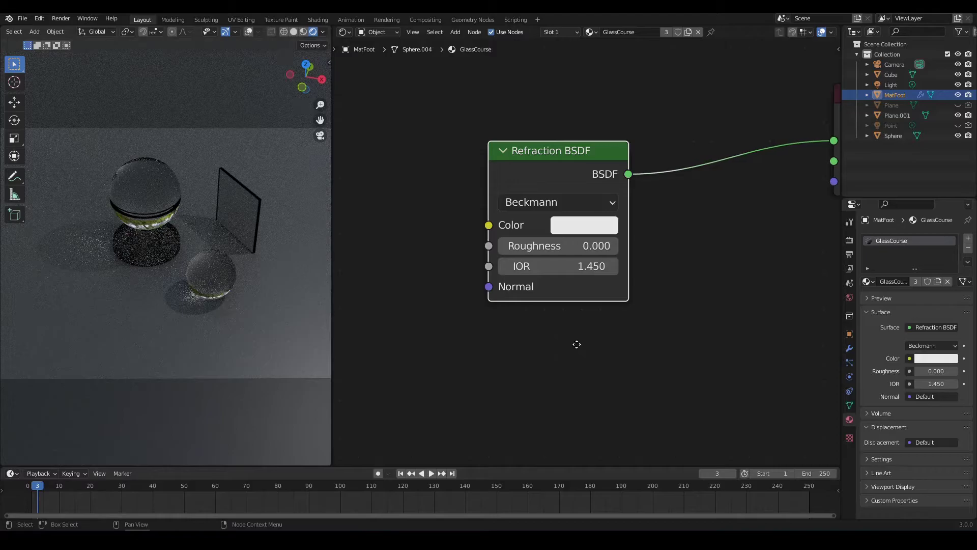
# - Move the Refraction BSDF node farther away from the Material Output to make room between them
pyautogui.scroll(-3, 578, 356)
pyautogui.moveTo(657, 331); pyautogui.dragTo(662, 329, button='middle')
pyautogui.moveTo(584, 209); pyautogui.dragTo(512, 190)
pyautogui.scroll(2, 478, 320)
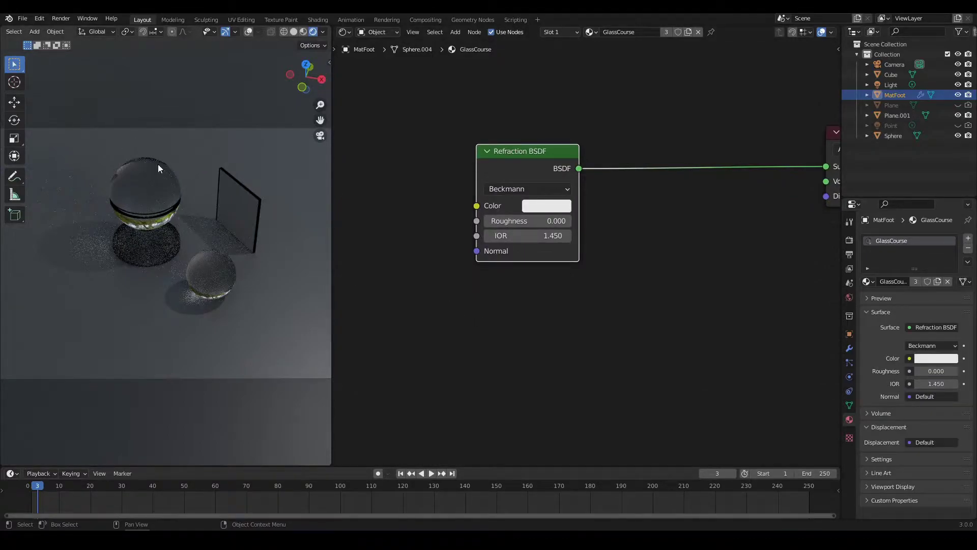
pyautogui.scroll(-2, 493, 300)
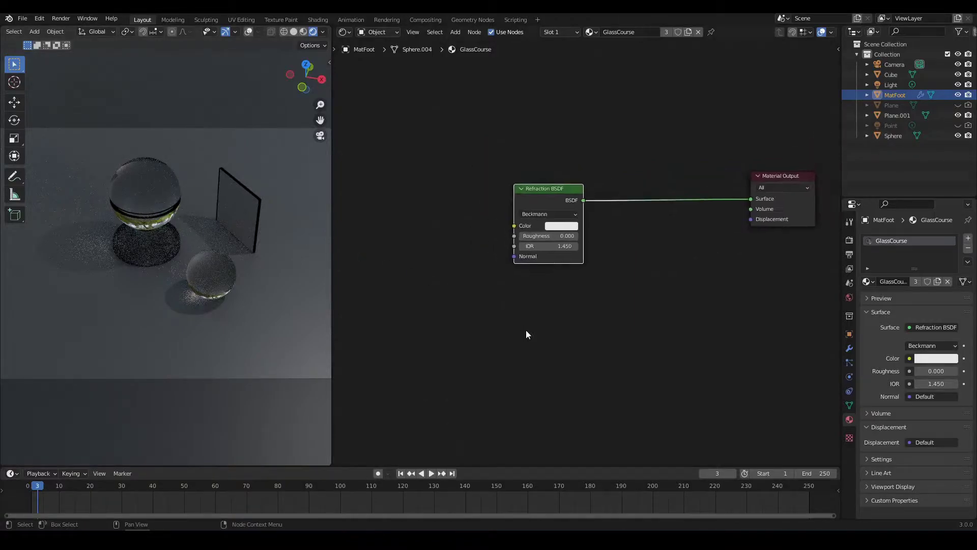
# - Add a Glossy BSDF node below the Refraction BSDF and connect it to the Material Output's Surface input
pyautogui.hotkey('shift', 'a')
pyautogui.moveTo(522, 330)
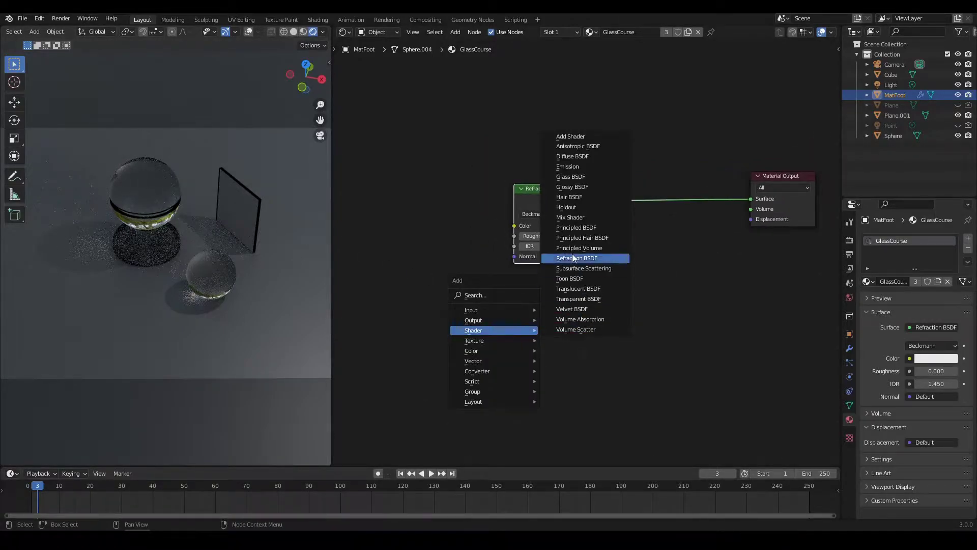
pyautogui.click(583, 188)
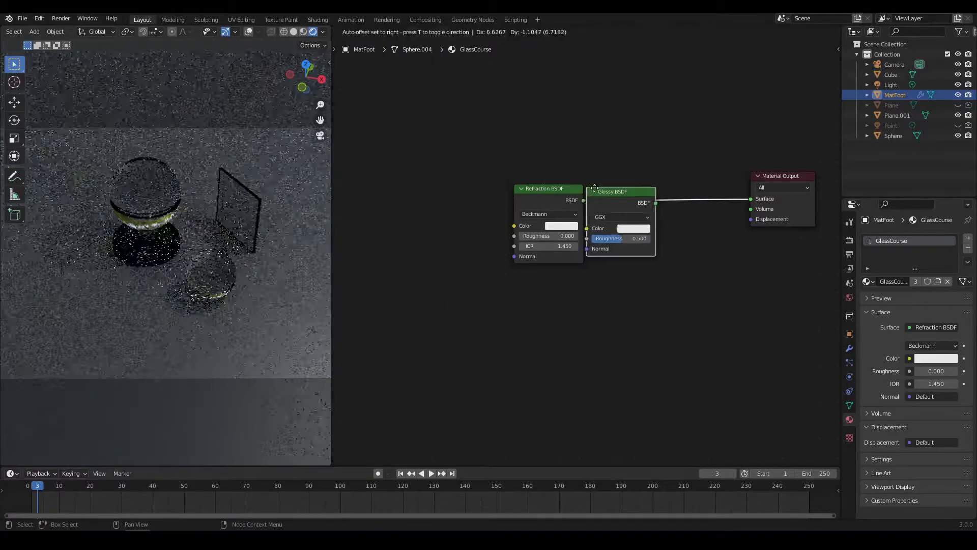
pyautogui.click(515, 288)
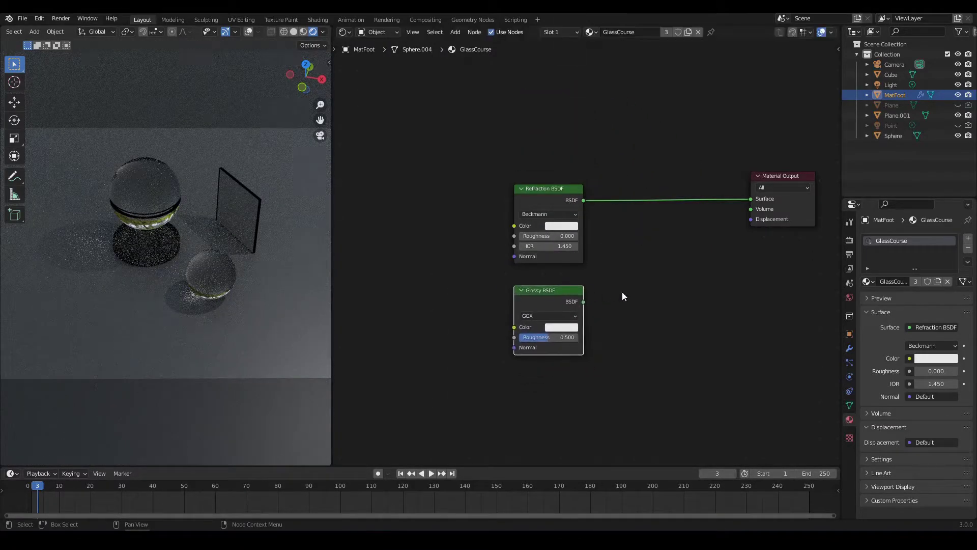
pyautogui.scroll(2, 556, 290)
pyautogui.moveTo(482, 329); pyautogui.dragTo(711, 189)
pyautogui.moveTo(560, 327); pyautogui.dragTo(624, 304, button='middle')
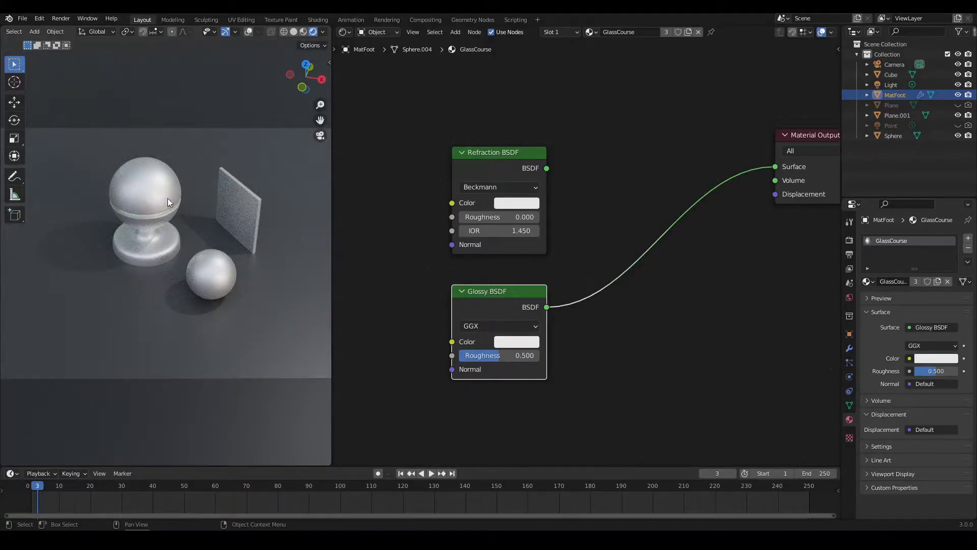
# - Combine the Refraction BSDF and Glossy BSDF through a Mix Shader placed before the Material Output
pyautogui.scroll(-2, 652, 268)
pyautogui.moveTo(431, 208); pyautogui.dragTo(479, 292)
pyautogui.moveTo(563, 318); pyautogui.dragTo(600, 319, button='middle')
pyautogui.scroll(3, 579, 318)
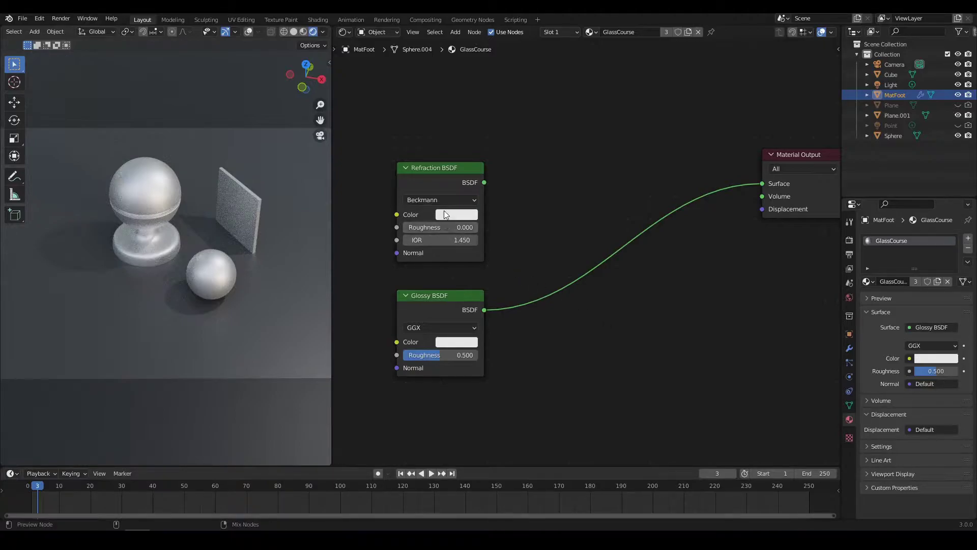
pyautogui.moveTo(445, 216)
pyautogui.keyDown('ctrl'); pyautogui.keyDown('shift'); pyautogui.mouseDown(button='right')
pyautogui.moveTo(446, 342)
pyautogui.moveTo(444, 334)
pyautogui.mouseUp(button='right'); pyautogui.keyUp('shift'); pyautogui.keyUp('ctrl')
pyautogui.moveTo(561, 228); pyautogui.dragTo(588, 217)
# - Set the Mix Shader's Fac to 0.475
pyautogui.scroll(2, 569, 252)
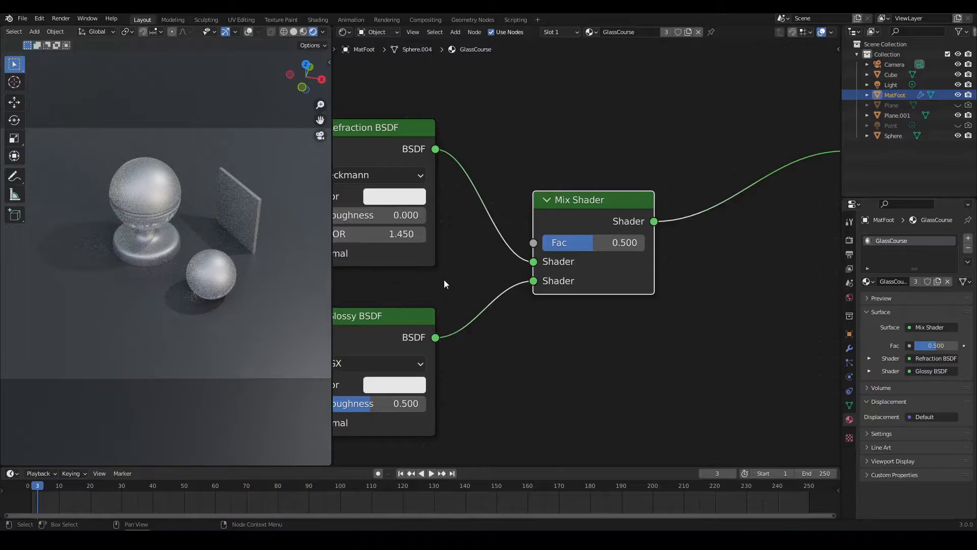
pyautogui.scroll(-3, 441, 284)
pyautogui.moveTo(497, 312); pyautogui.dragTo(588, 339, button='middle')
pyautogui.scroll(2, 600, 336)
pyautogui.moveTo(639, 244)
pyautogui.mouseDown()
pyautogui.moveTo(665, 245)
pyautogui.moveTo(605, 244)
pyautogui.moveTo(640, 244)
pyautogui.mouseUp()
pyautogui.scroll(-3, 622, 347)
pyautogui.scroll(2, 624, 347)
pyautogui.moveTo(625, 347); pyautogui.dragTo(602, 356, button='middle')
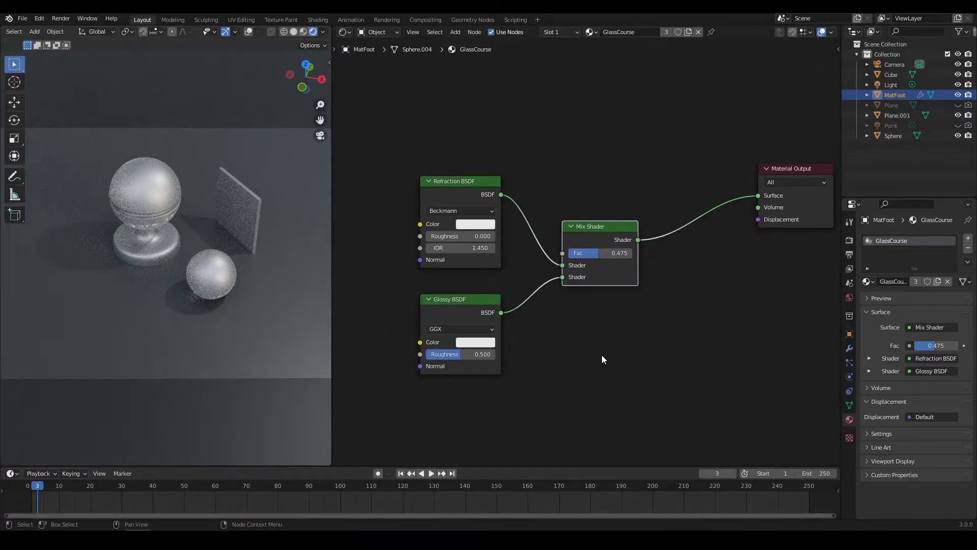
# - Add a Fresnel node above the Refraction BSDF and preview its output on the objects
pyautogui.hotkey('shift', 'a')
pyautogui.moveTo(596, 334)
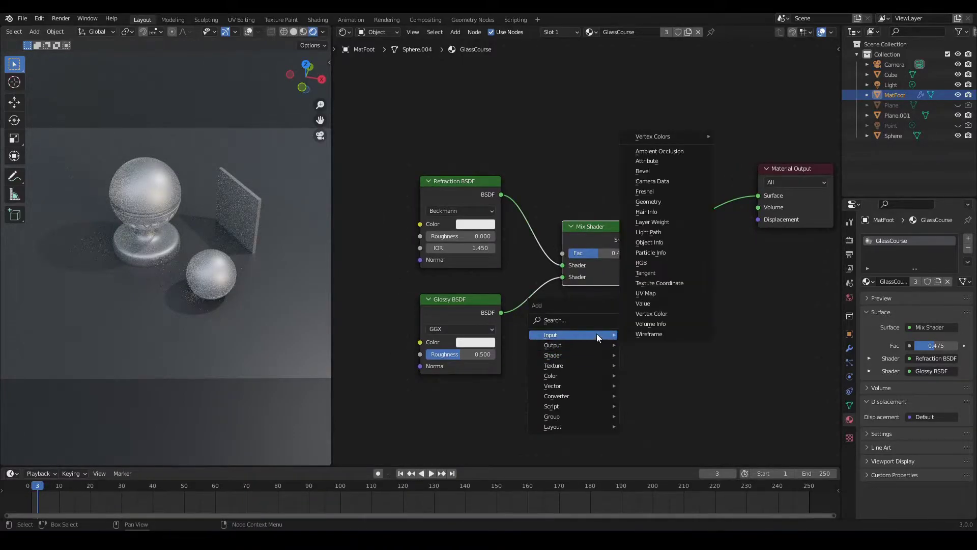
pyautogui.click(660, 190)
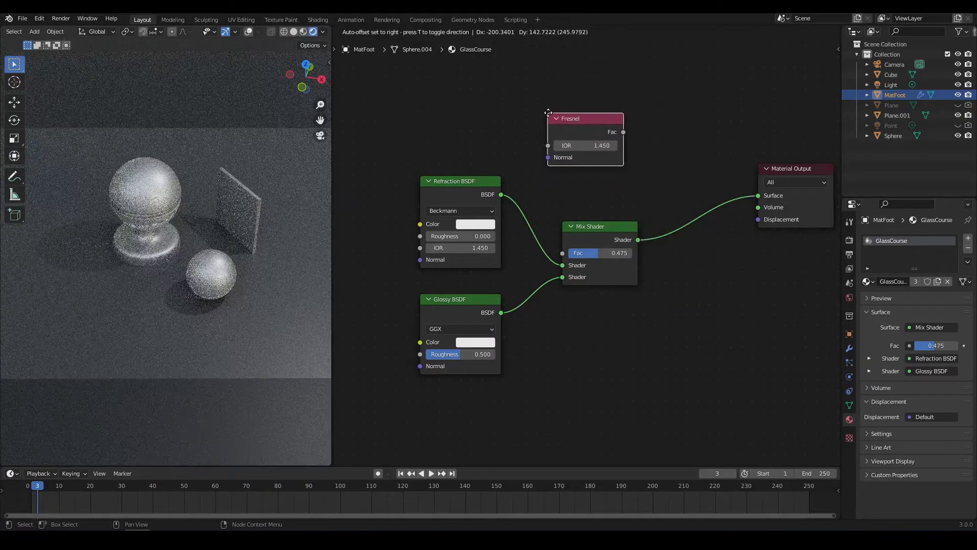
pyautogui.click(561, 110)
pyautogui.keyDown('ctrl'); pyautogui.keyDown('shift'); pyautogui.click(606, 111); pyautogui.keyUp('shift'); pyautogui.keyUp('ctrl')
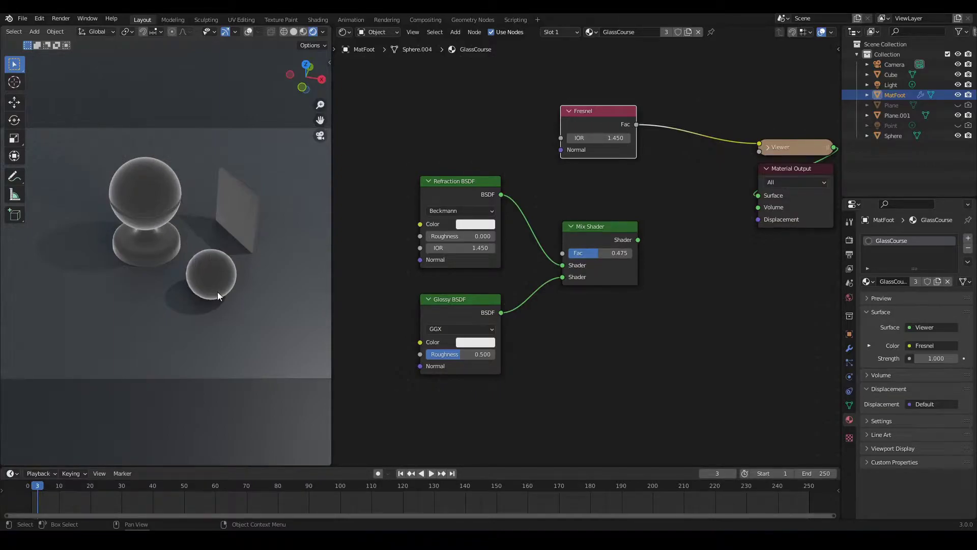
pyautogui.moveTo(585, 203); pyautogui.dragTo(608, 240, button='middle')
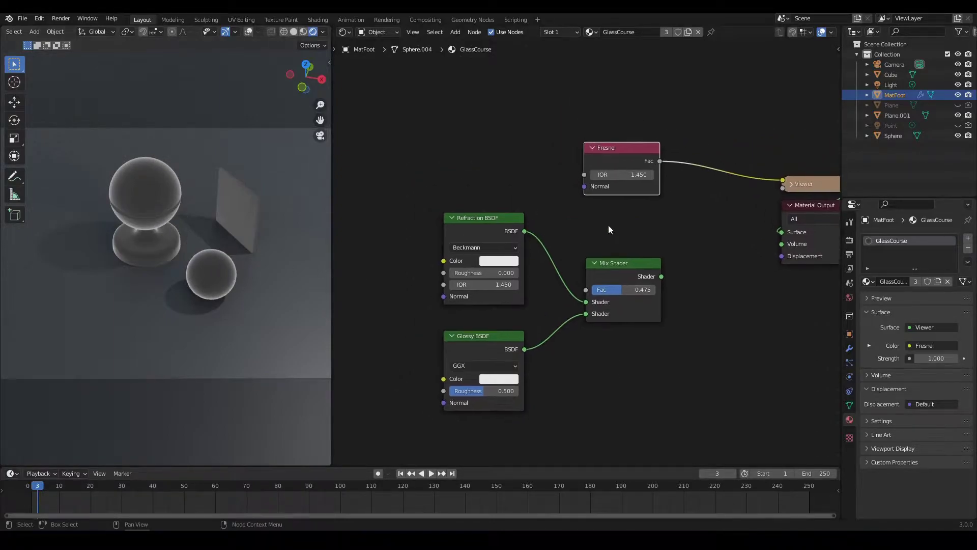
# - Drive the Mix Shader's Fac with the Fresnel node and send the Mix Shader back to the Material Output
pyautogui.moveTo(614, 160); pyautogui.dragTo(645, 247)
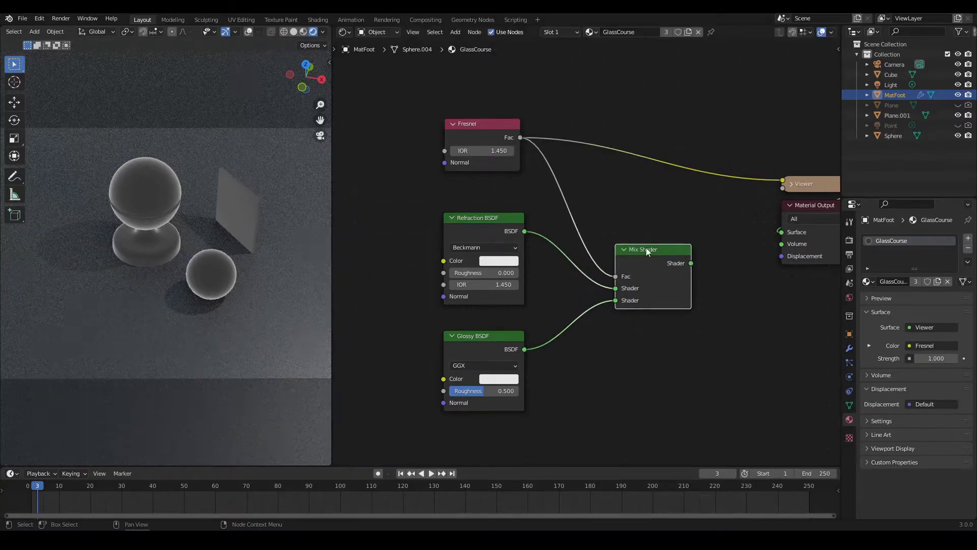
pyautogui.keyDown('ctrl'); pyautogui.keyDown('shift'); pyautogui.click(652, 249); pyautogui.keyUp('shift'); pyautogui.keyUp('ctrl')
pyautogui.moveTo(637, 383); pyautogui.dragTo(619, 359, button='middle')
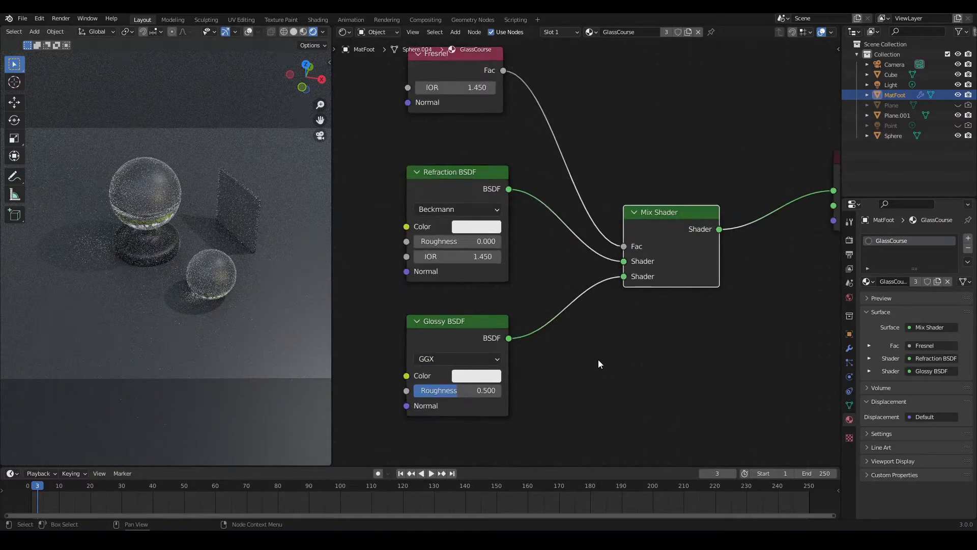
# - Set the Glossy BSDF's Roughness to 0.000
pyautogui.scroll(2, 458, 296)
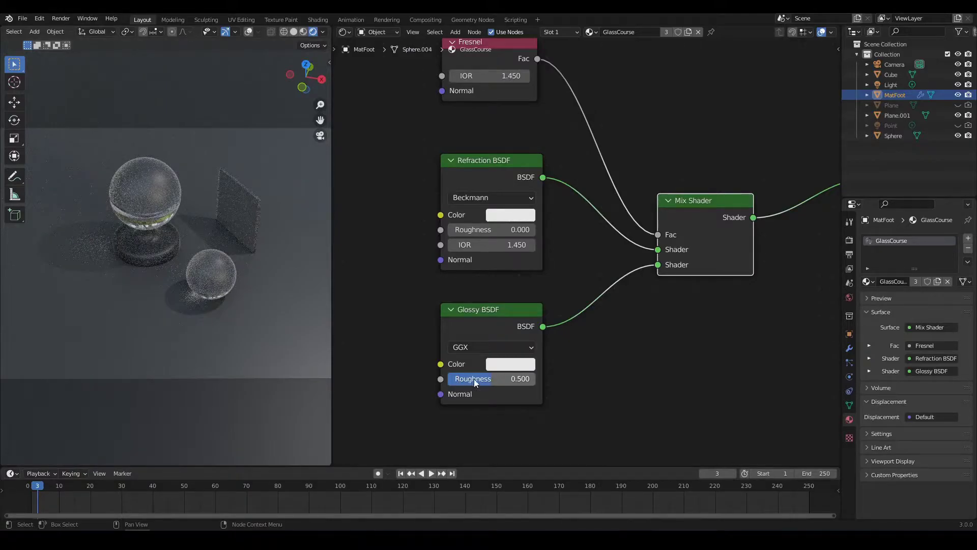
pyautogui.moveTo(486, 382)
pyautogui.mouseDown()
pyautogui.moveTo(433, 382)
pyautogui.moveTo(496, 377)
pyautogui.mouseUp()
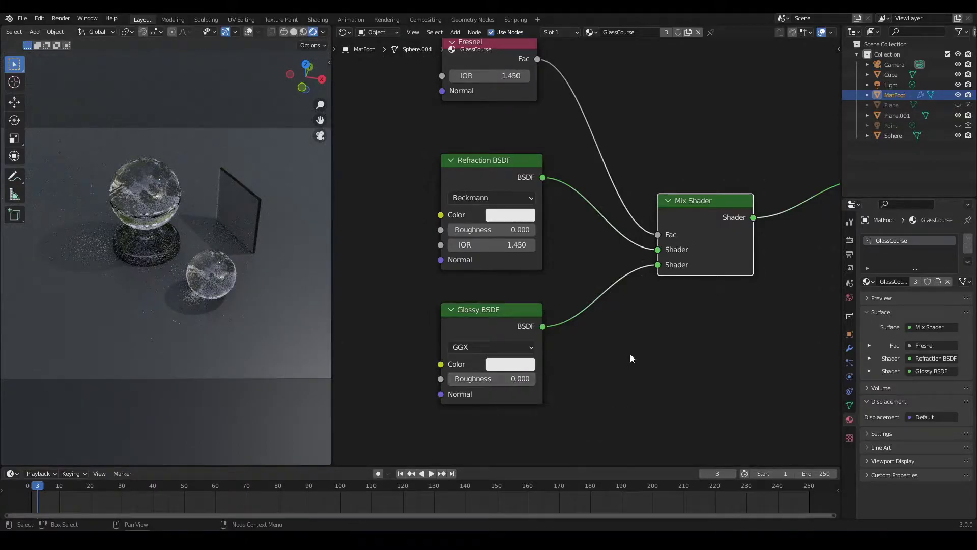
pyautogui.scroll(-3, 629, 353)
pyautogui.scroll(2, 629, 336)
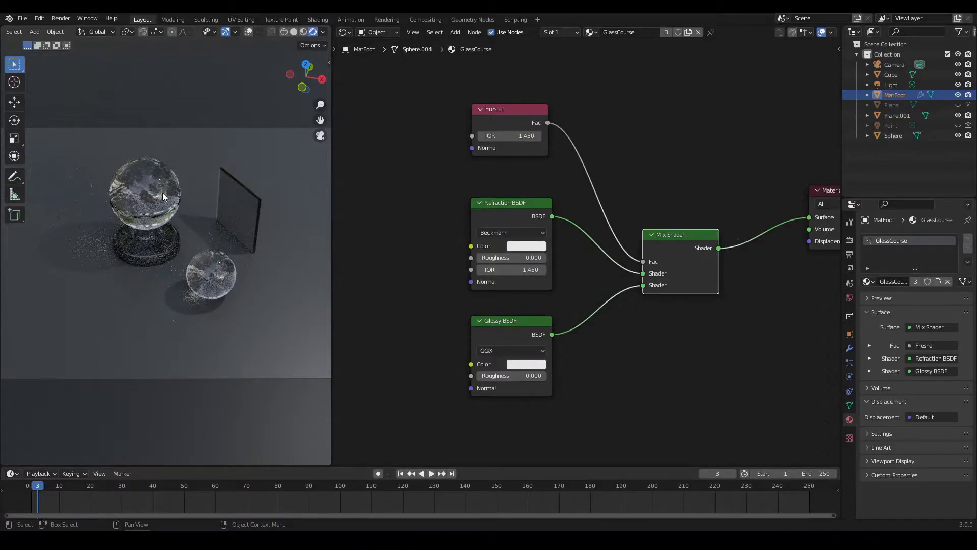
# - Move the Fresnel node farther from the Mix Shader and insert a ColorRamp on the link between them
pyautogui.click(505, 204)
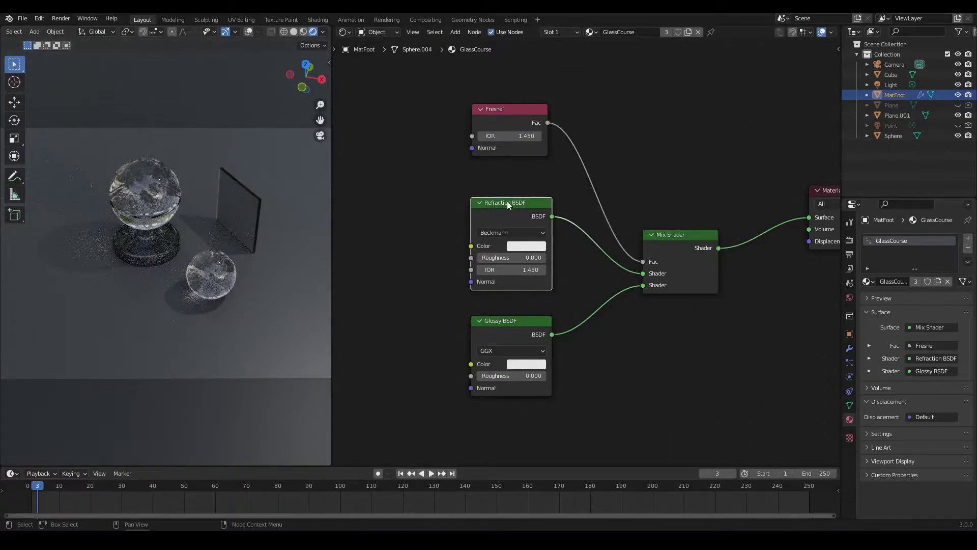
pyautogui.moveTo(507, 120); pyautogui.dragTo(533, 160, button='middle')
pyautogui.moveTo(539, 148); pyautogui.dragTo(450, 104)
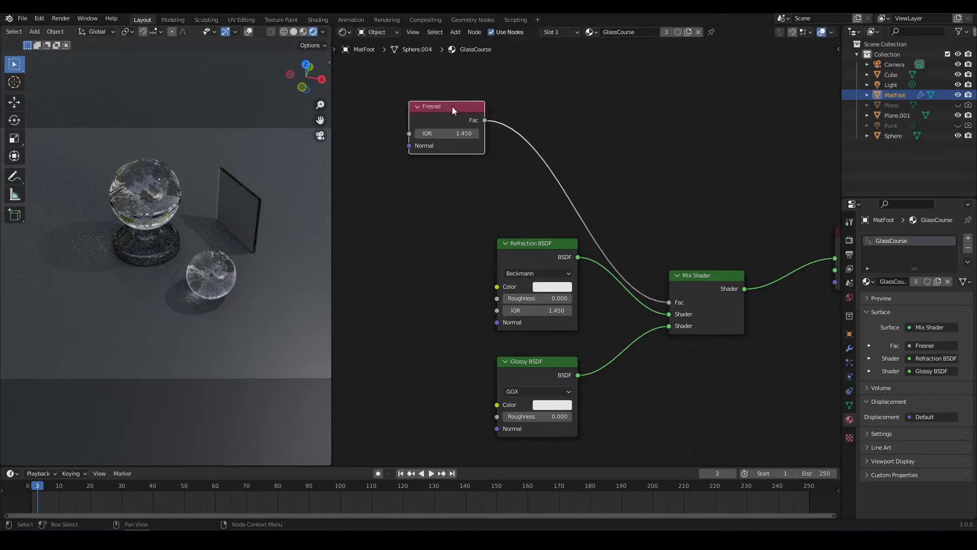
pyautogui.hotkey('shift', 'a')
pyautogui.moveTo(508, 244)
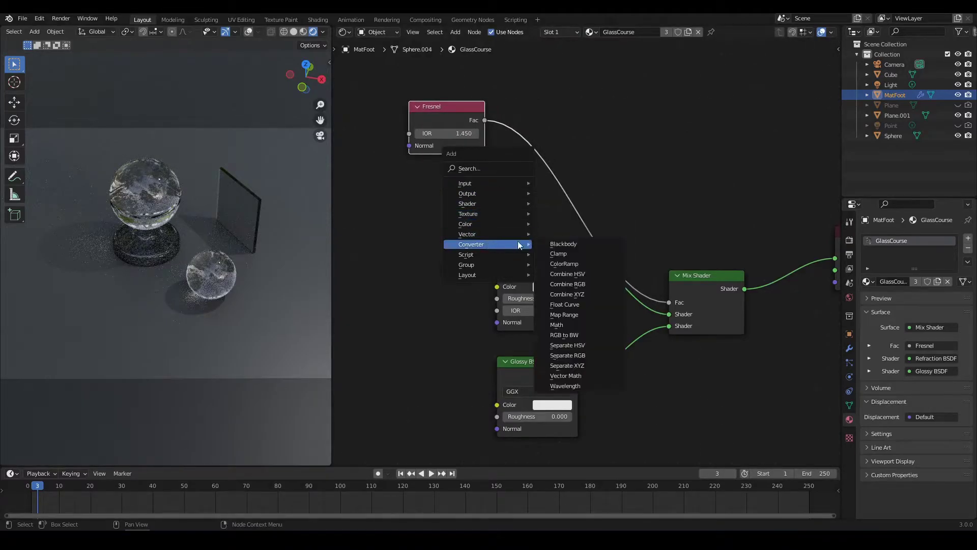
pyautogui.click(565, 263)
pyautogui.click(555, 110)
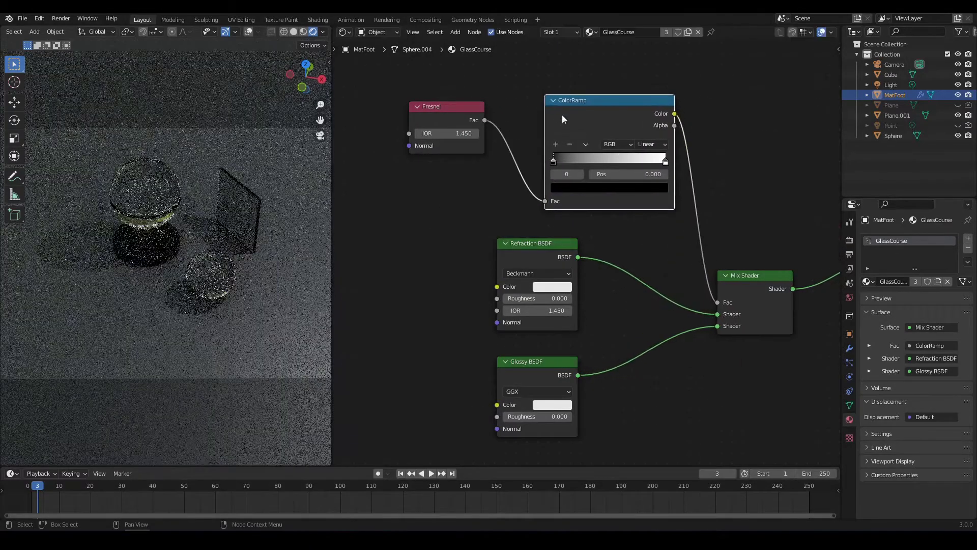
# - Preview the ColorRamp and tighten its gradient, with the black stop at 0.032, a light grey middle stop at 0.132 and the white stop moved inward
pyautogui.keyDown('ctrl'); pyautogui.keyDown('shift'); pyautogui.click(604, 131); pyautogui.keyUp('shift'); pyautogui.keyUp('ctrl')
pyautogui.scroll(2, 575, 187)
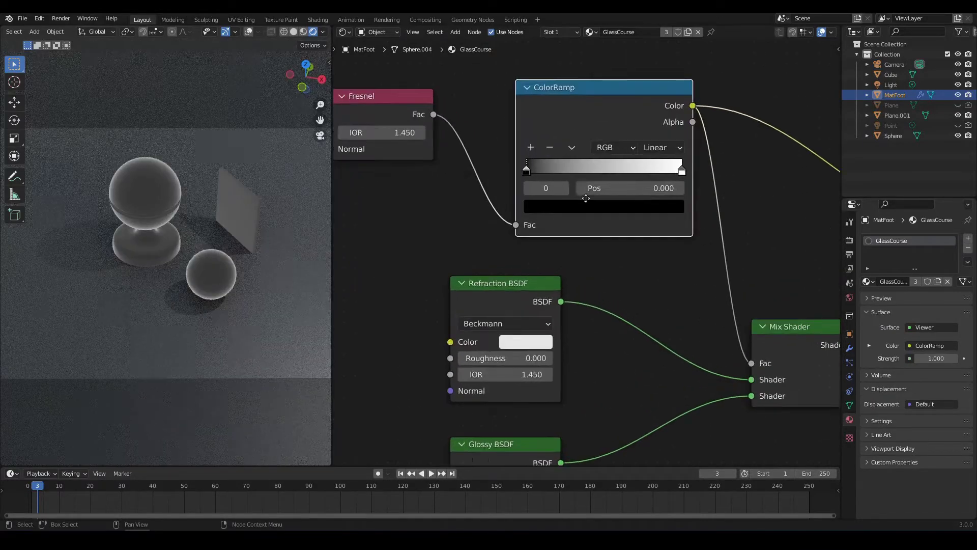
pyautogui.scroll(1, 583, 190)
pyautogui.moveTo(746, 209); pyautogui.dragTo(641, 208)
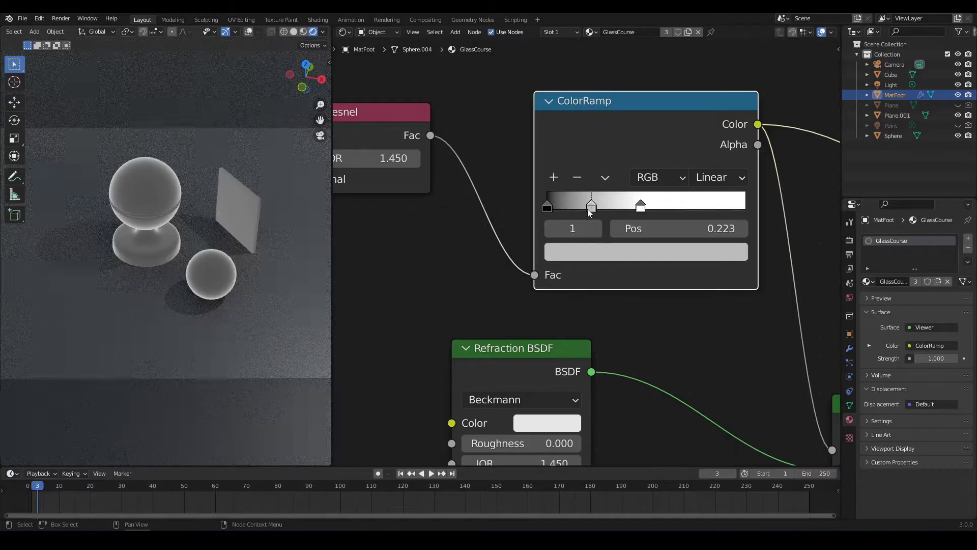
pyautogui.moveTo(594, 204); pyautogui.dragTo(579, 205)
pyautogui.moveTo(640, 206); pyautogui.dragTo(553, 210)
pyautogui.click(579, 205)
pyautogui.click(548, 207)
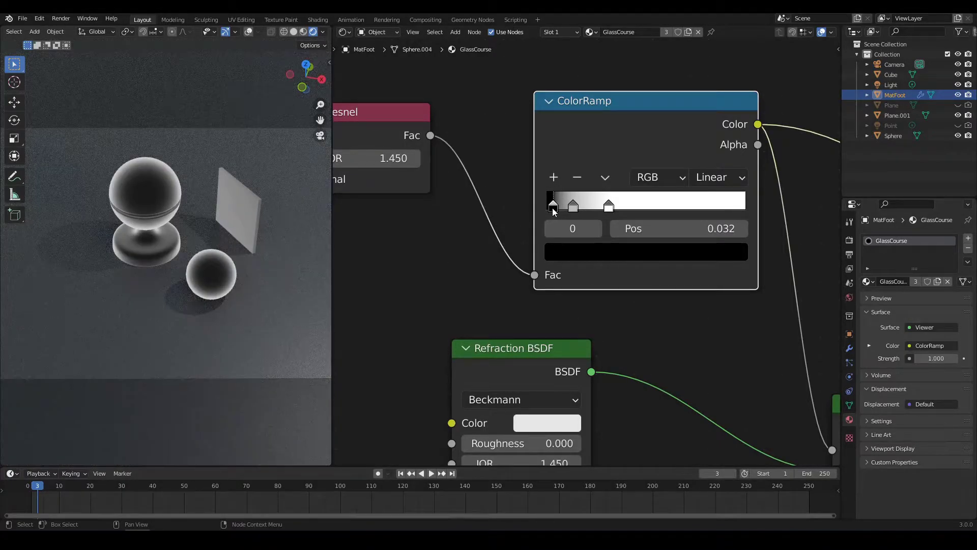
# - Darken the ColorRamp's middle stop to a deeper grey and set its position to 0.100
pyautogui.click(573, 206)
pyautogui.click(611, 252)
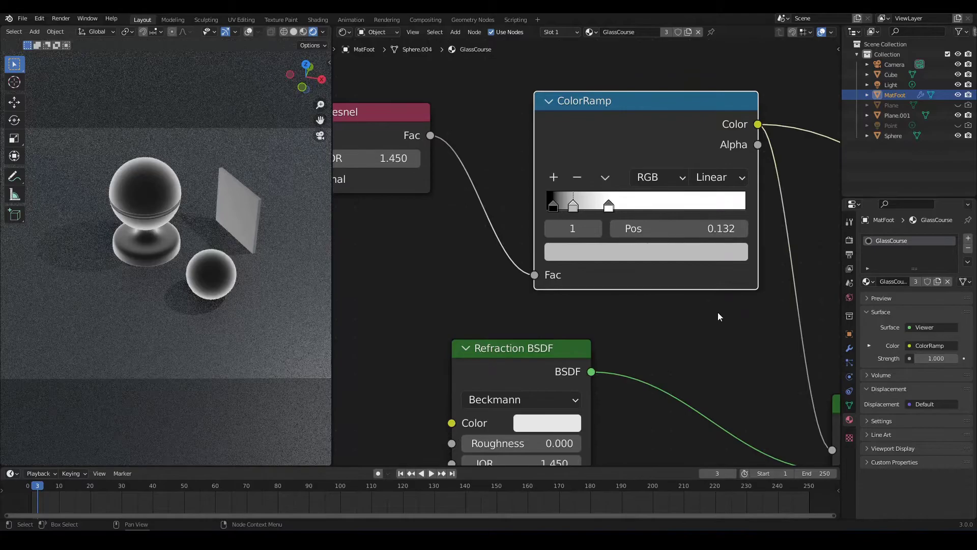
pyautogui.click(698, 252)
pyautogui.click(705, 318)
pyautogui.moveTo(705, 317)
pyautogui.mouseDown()
pyautogui.moveTo(705, 329)
pyautogui.moveTo(704, 318)
pyautogui.mouseUp()
pyautogui.moveTo(575, 207); pyautogui.dragTo(569, 210)
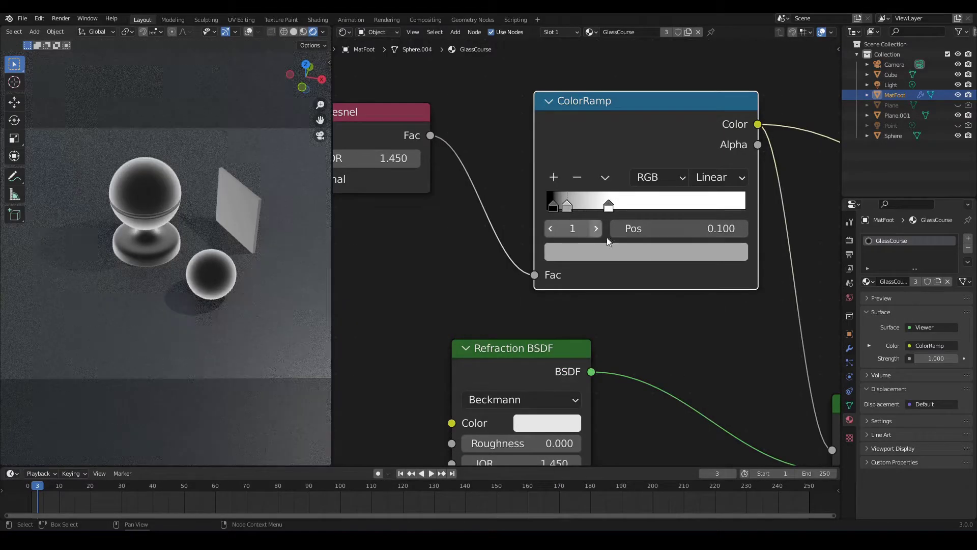
# - Reconnect the Mix Shader to the Material Output and move the Fresnel and ColorRamp nodes together farther away from it
pyautogui.press('Home')
pyautogui.keyDown('ctrl'); pyautogui.keyDown('shift'); pyautogui.click(677, 297); pyautogui.keyUp('shift'); pyautogui.keyUp('ctrl')
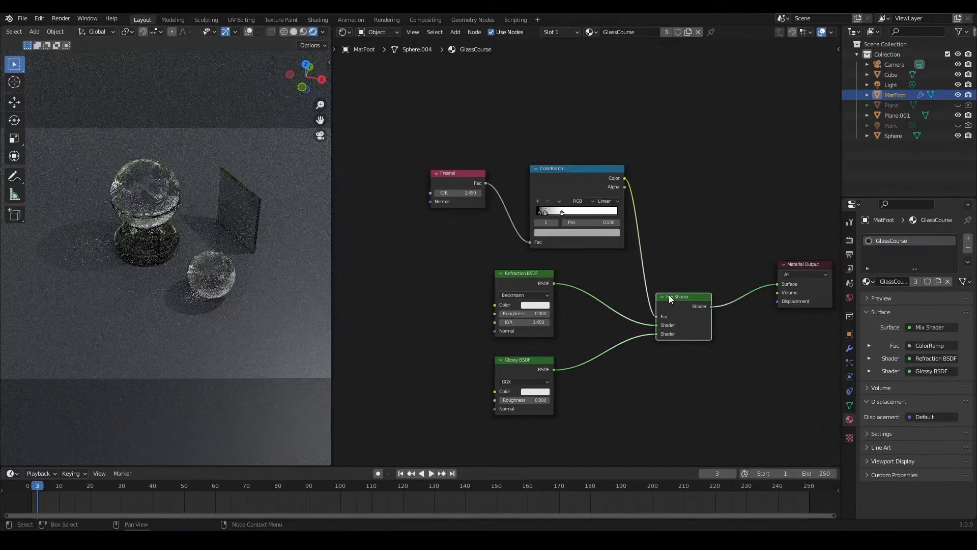
pyautogui.moveTo(651, 379); pyautogui.dragTo(637, 350, button='middle')
pyautogui.moveTo(414, 101); pyautogui.dragTo(562, 185)
pyautogui.moveTo(559, 138); pyautogui.dragTo(522, 126)
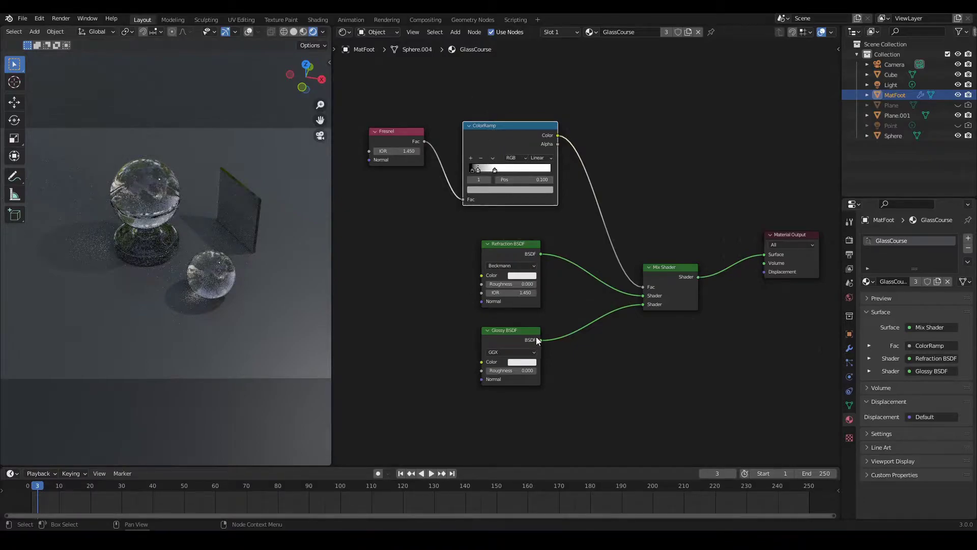
pyautogui.moveTo(639, 389); pyautogui.dragTo(625, 367, button='middle')
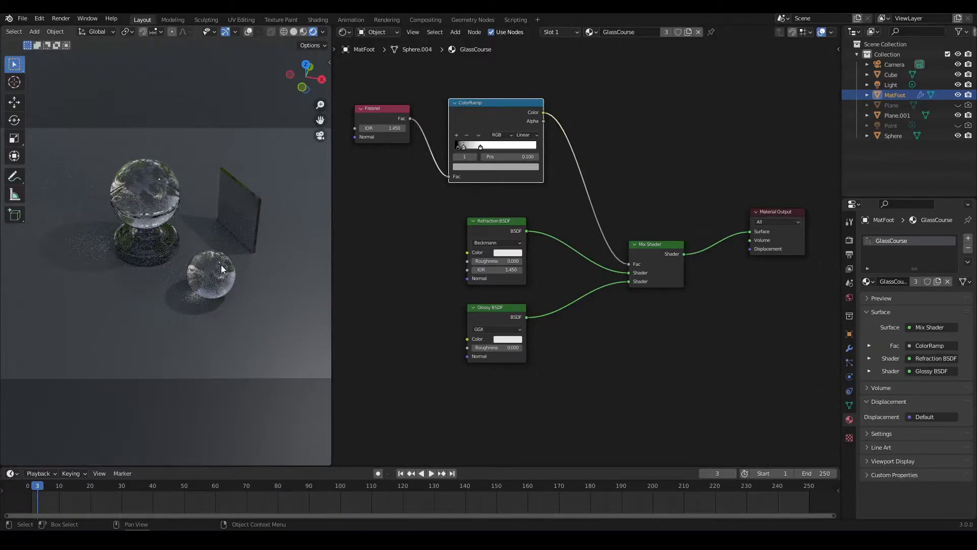
# - Move the Refraction BSDF node well away from the Mix Shader, below the Fresnel node, to make room for more nodes
pyautogui.moveTo(628, 338); pyautogui.dragTo(671, 328, button='middle')
pyautogui.scroll(1, 647, 277)
pyautogui.scroll(-1, 648, 276)
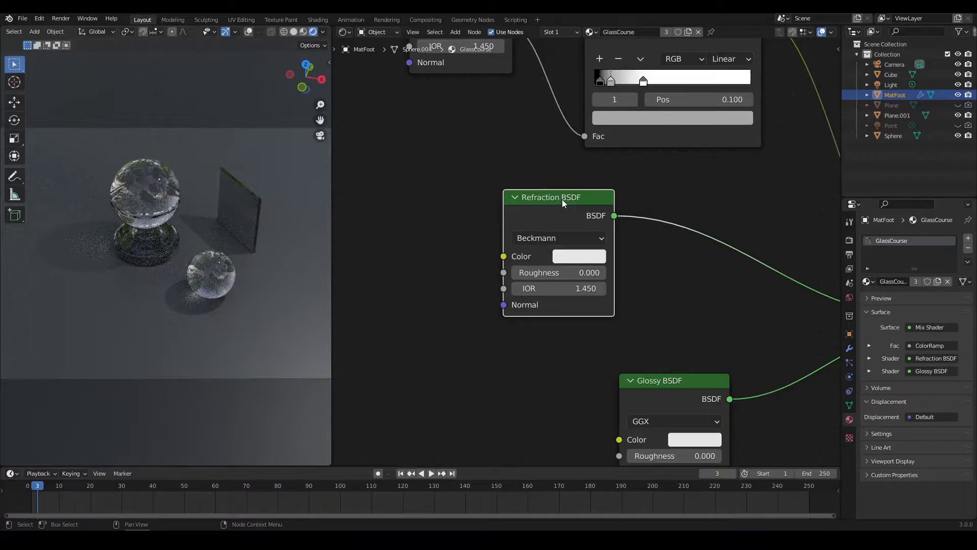
pyautogui.click(578, 256)
pyautogui.scroll(-2, 673, 286)
pyautogui.moveTo(614, 213); pyautogui.dragTo(476, 169)
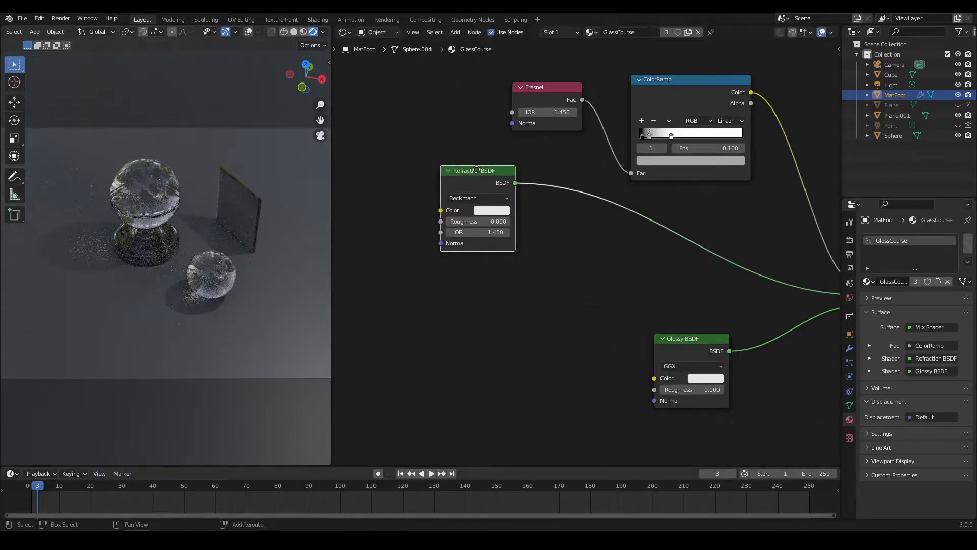
# - Duplicate the Refraction BSDF twice and stack the two copies beneath the original
pyautogui.hotkey('shift', 'd')
pyautogui.click(479, 267)
pyautogui.hotkey('shift', 'd')
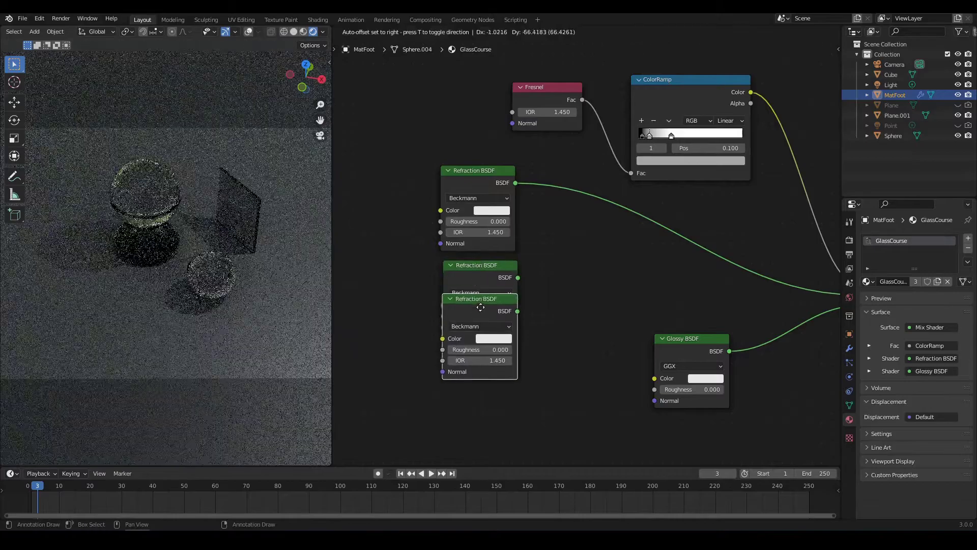
pyautogui.click(508, 344)
pyautogui.scroll(2, 644, 285)
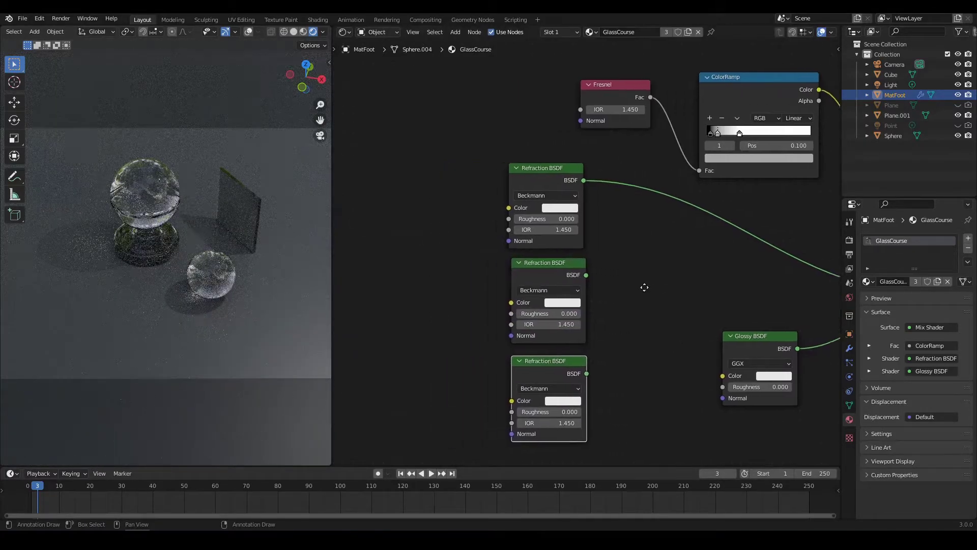
# - Set the uppermost Refraction BSDF's color to pure red, with green and blue at 0
pyautogui.moveTo(661, 303); pyautogui.dragTo(643, 231, button='middle')
pyautogui.click(559, 130)
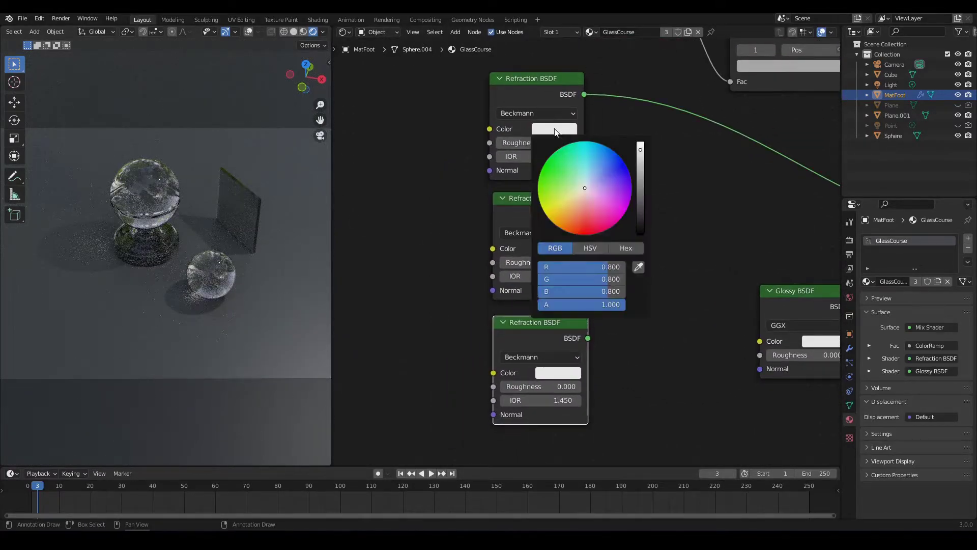
pyautogui.click(585, 192)
pyautogui.moveTo(580, 279); pyautogui.dragTo(503, 290)
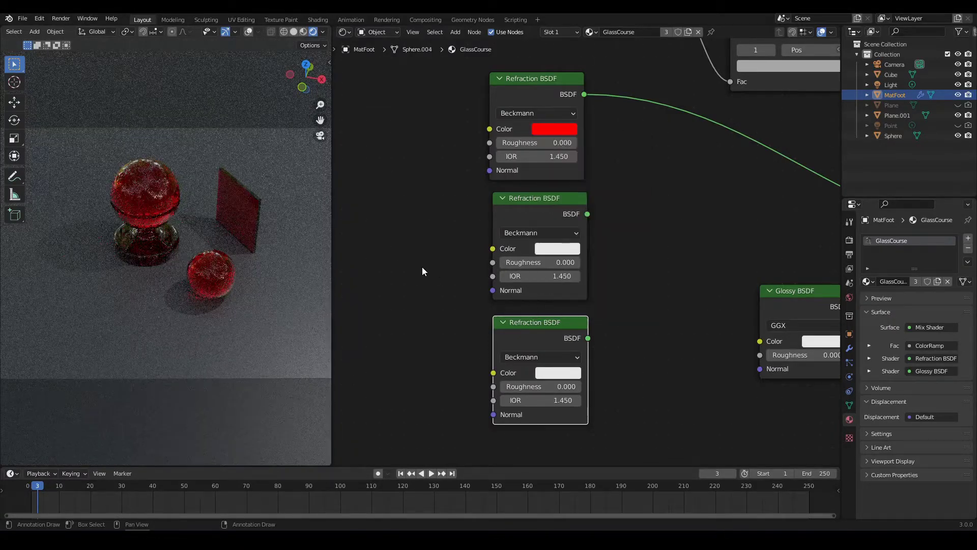
# - Color the middle Refraction BSDF pure green and the lowest one pure blue, with R and G at 0.000 and B at 0.800
pyautogui.click(557, 249)
pyautogui.moveTo(599, 193); pyautogui.dragTo(542, 217)
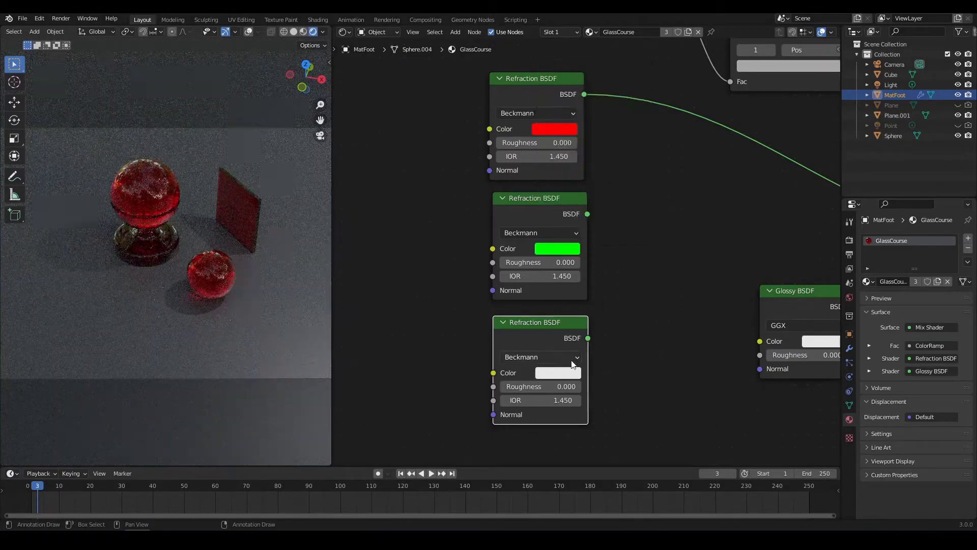
pyautogui.click(565, 373)
pyautogui.moveTo(604, 316); pyautogui.dragTo(543, 333)
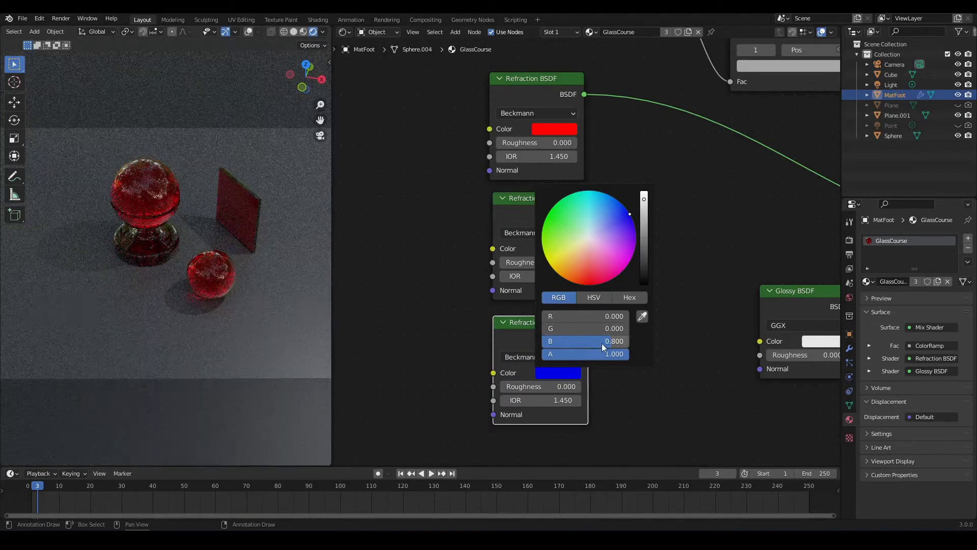
pyautogui.scroll(-1, 659, 249)
pyautogui.moveTo(659, 249); pyautogui.dragTo(661, 273, button='middle')
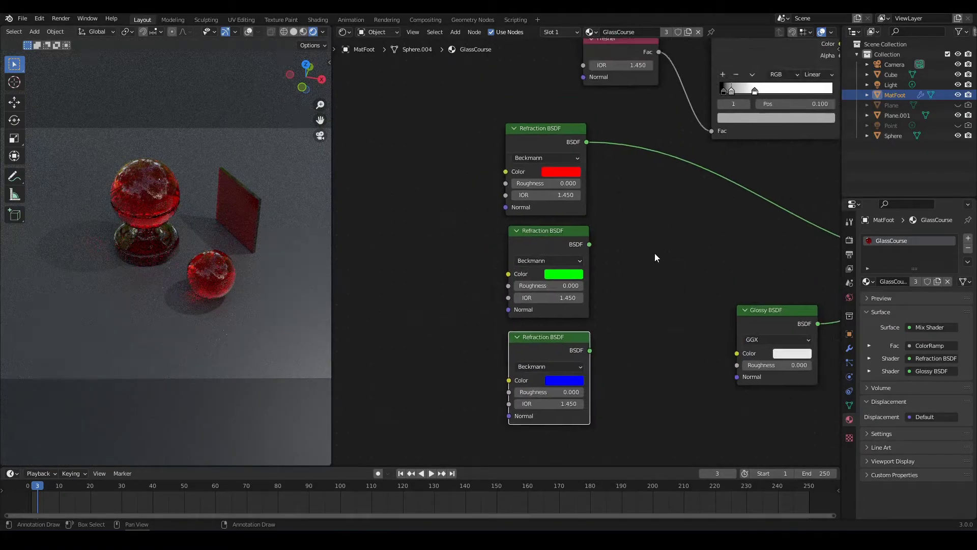
# - Insert an Add Shader after the red Refraction BSDF and connect the green Refraction BSDF to its second input
pyautogui.moveTo(579, 234); pyautogui.dragTo(575, 233)
pyautogui.click(662, 233)
pyautogui.moveTo(662, 233); pyautogui.dragTo(547, 231, button='middle')
pyautogui.hotkey('shift', 'a')
pyautogui.moveTo(548, 231)
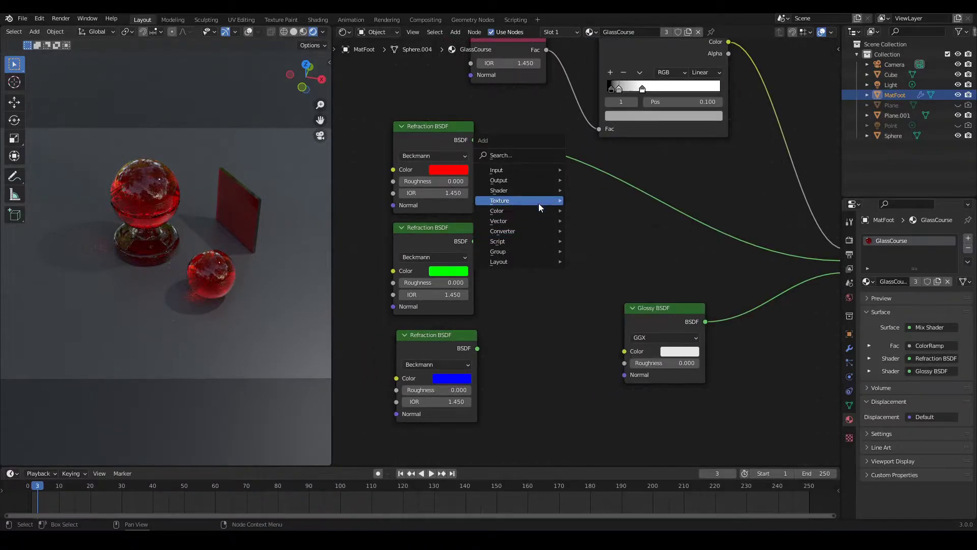
pyautogui.moveTo(515, 190)
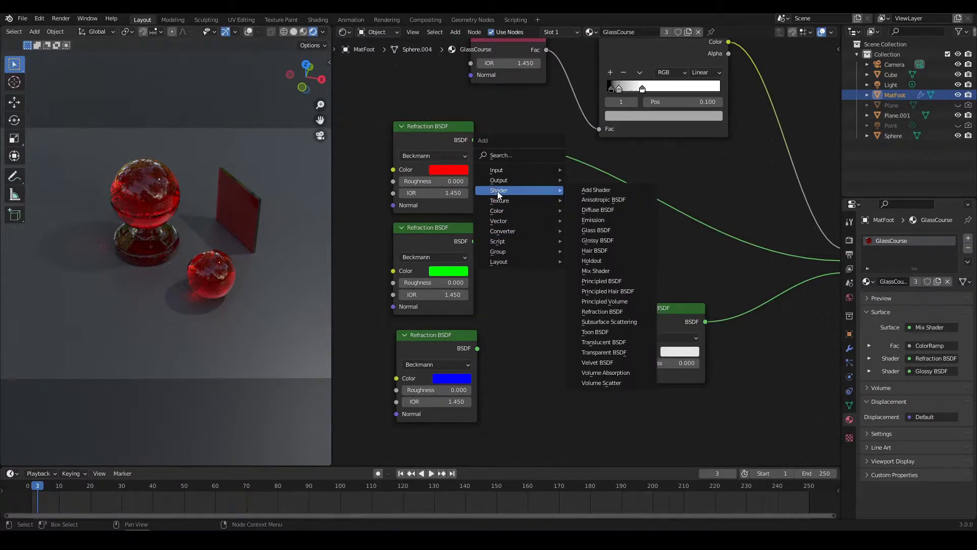
pyautogui.click(606, 192)
pyautogui.click(529, 146)
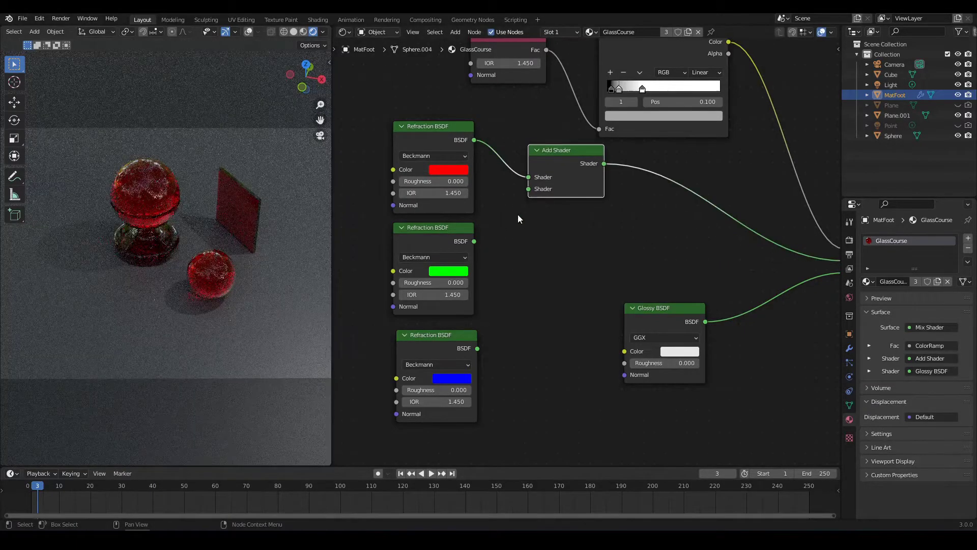
pyautogui.moveTo(517, 212); pyautogui.dragTo(538, 235, button='middle')
pyautogui.moveTo(496, 262); pyautogui.dragTo(550, 211)
# - Duplicate the Add Shader onto the link before the Mix Shader and connect the blue Refraction BSDF to its second input
pyautogui.click(585, 169)
pyautogui.hotkey('shift', 'd')
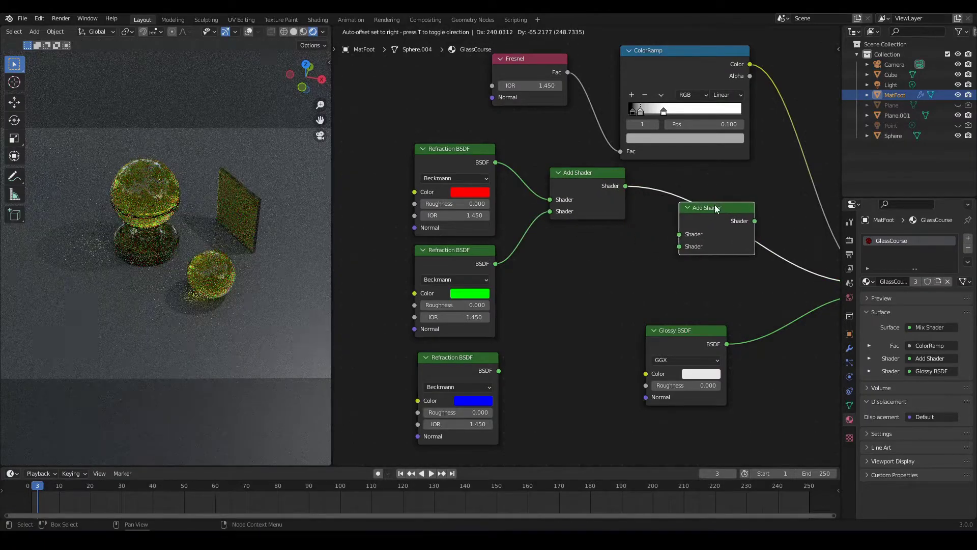
pyautogui.click(721, 207)
pyautogui.moveTo(499, 370); pyautogui.dragTo(676, 248)
# - Move the three Refraction BSDF nodes and both Add Shaders together farther away from the Glossy BSDF and Mix Shader
pyautogui.scroll(-2, 590, 262)
pyautogui.moveTo(414, 168); pyautogui.dragTo(569, 375)
pyautogui.moveTo(689, 218); pyautogui.dragTo(608, 236)
pyautogui.click(535, 350)
pyautogui.moveTo(535, 350); pyautogui.dragTo(573, 329, button='middle')
pyautogui.scroll(-3, 574, 330)
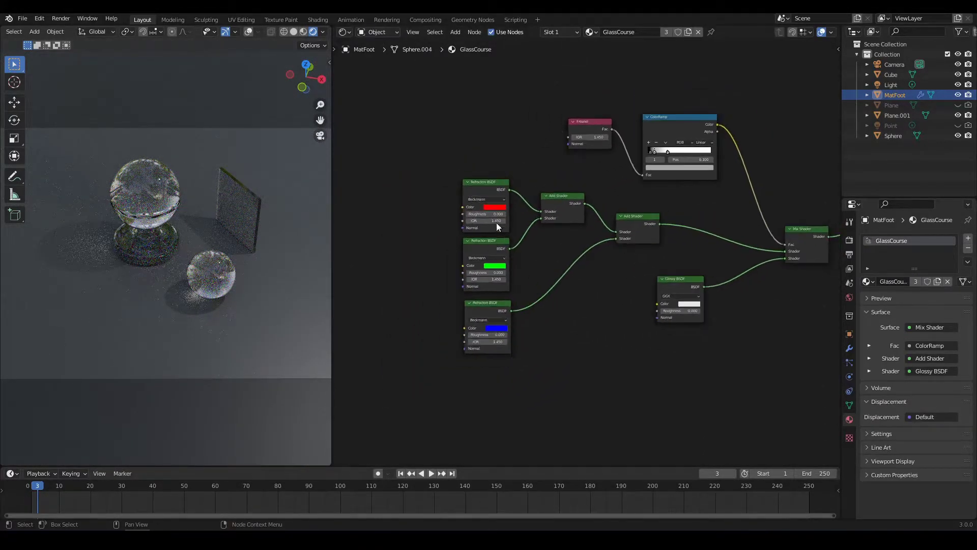
# - Set the red Refraction BSDF's IOR to 1.45+0.007
pyautogui.scroll(5, 486, 223)
pyautogui.moveTo(482, 220); pyautogui.dragTo(538, 216, button='middle')
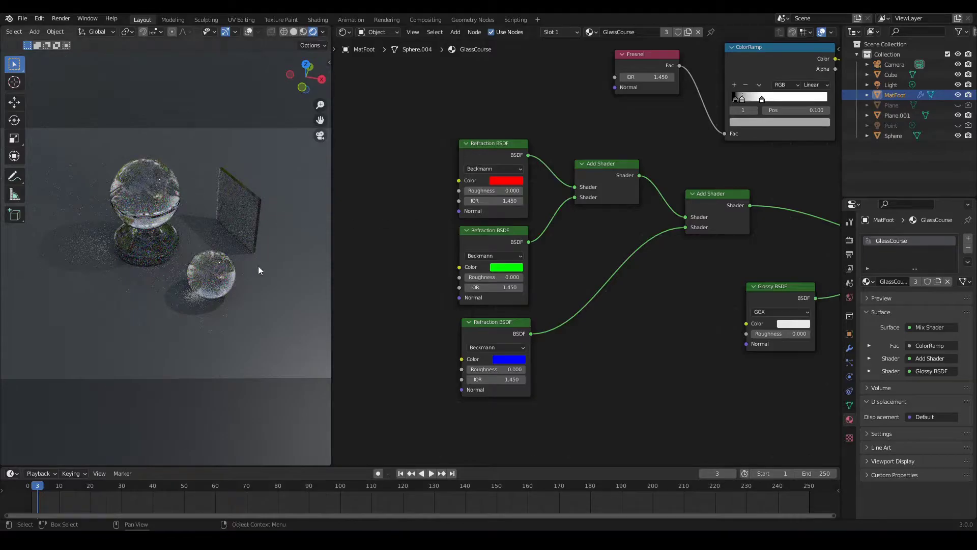
pyautogui.scroll(6, 408, 248)
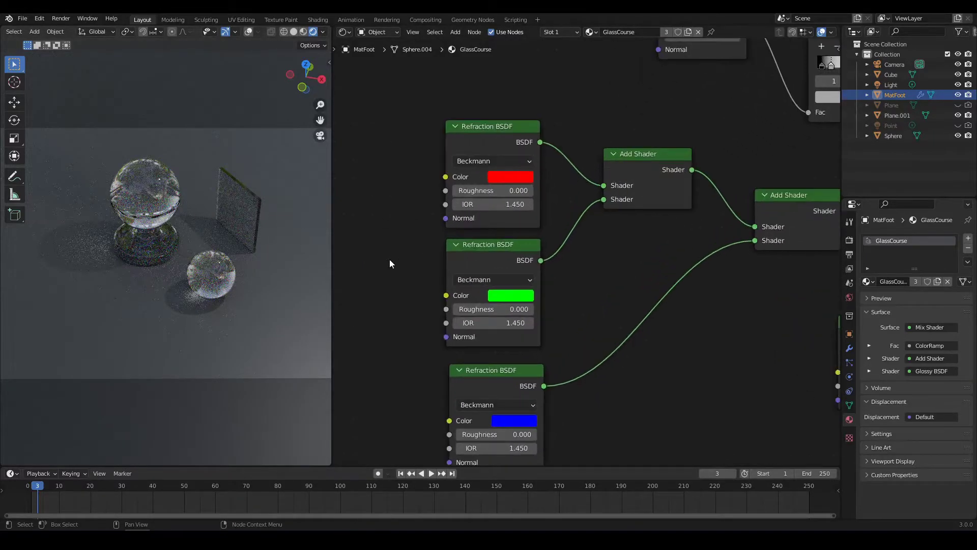
pyautogui.moveTo(443, 266); pyautogui.dragTo(463, 266, button='middle')
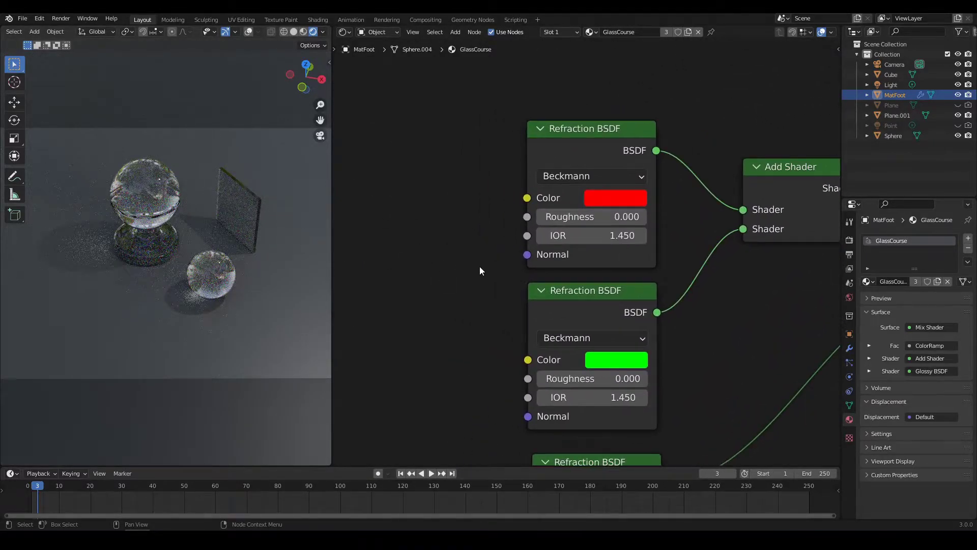
pyautogui.scroll(2, 560, 235)
pyautogui.moveTo(559, 230); pyautogui.dragTo(514, 232, button='middle')
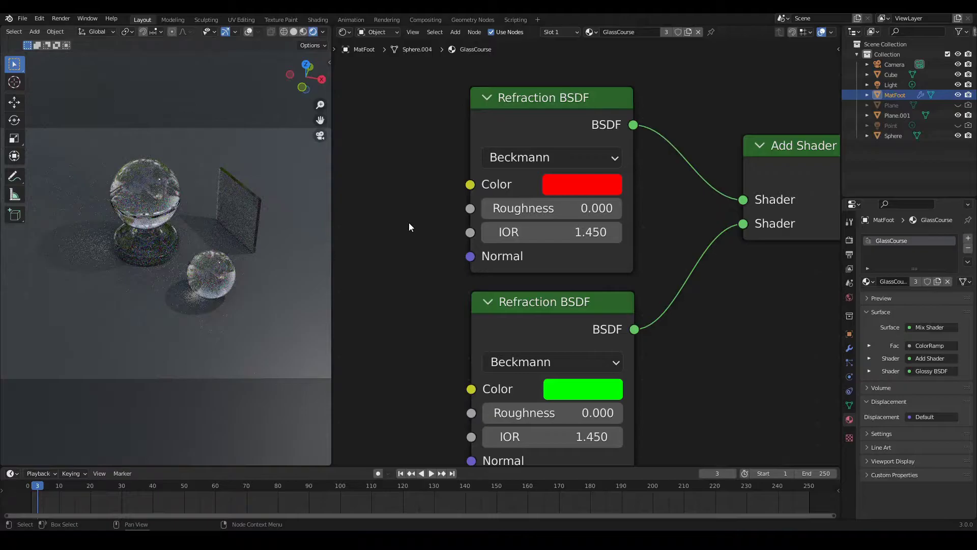
pyautogui.click(556, 233)
pyautogui.click(557, 232)
pyautogui.write('+0.007')
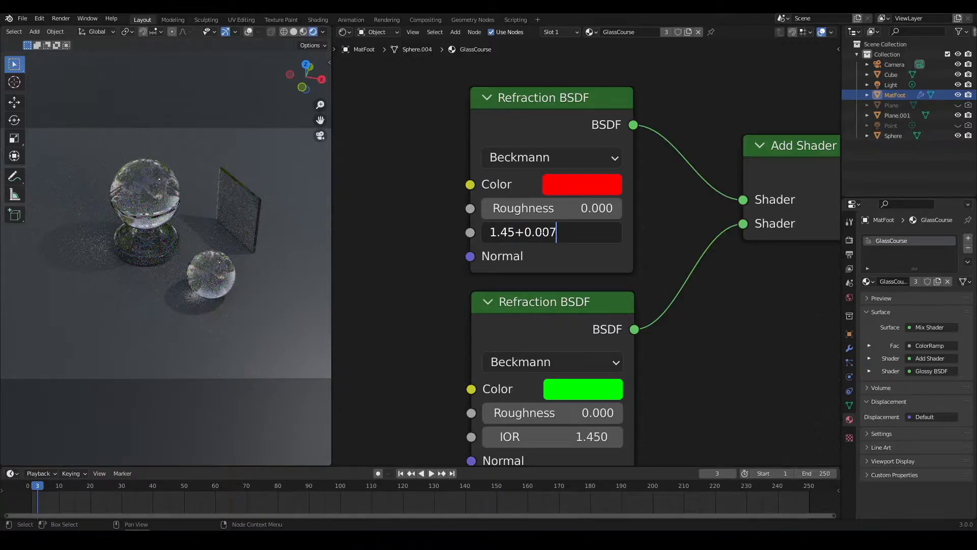
pyautogui.press('Return')
# - Set the blue Refraction BSDF's IOR to 1.45-0.007
pyautogui.keyDown('shift'); pyautogui.scroll(-8, 413, 320); pyautogui.keyUp('shift')
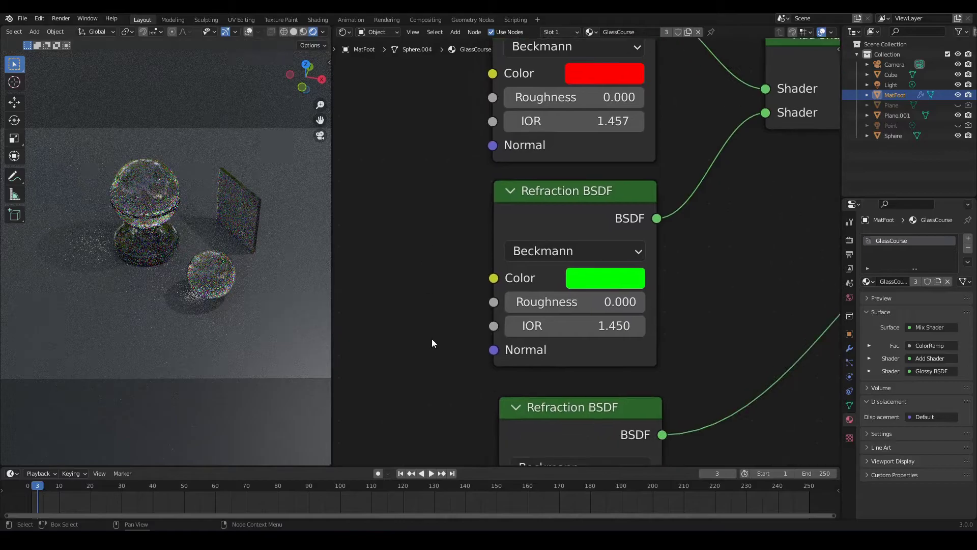
pyautogui.keyDown('shift'); pyautogui.scroll(-5, 427, 310); pyautogui.keyUp('shift')
pyautogui.doubleClick(535, 311)
pyautogui.write('-0.007')
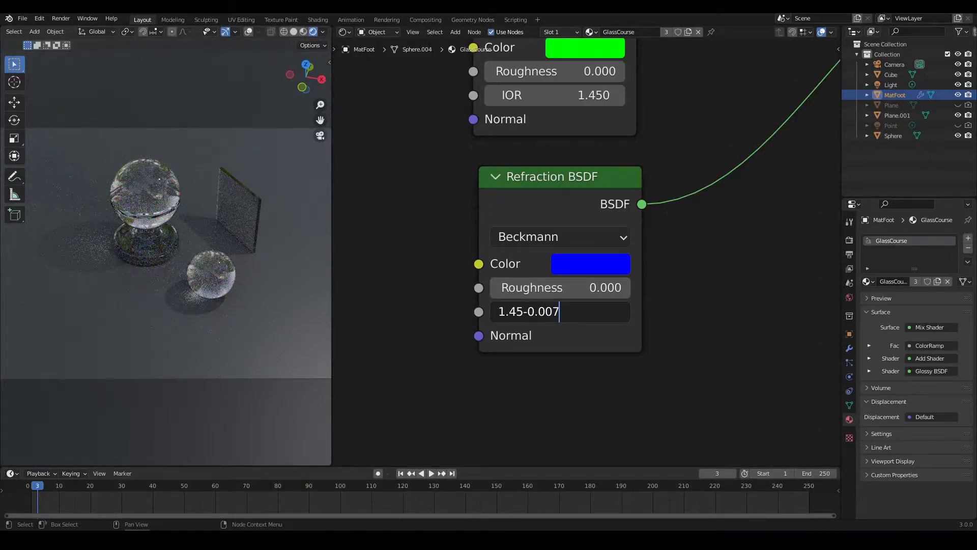
pyautogui.press('Return')
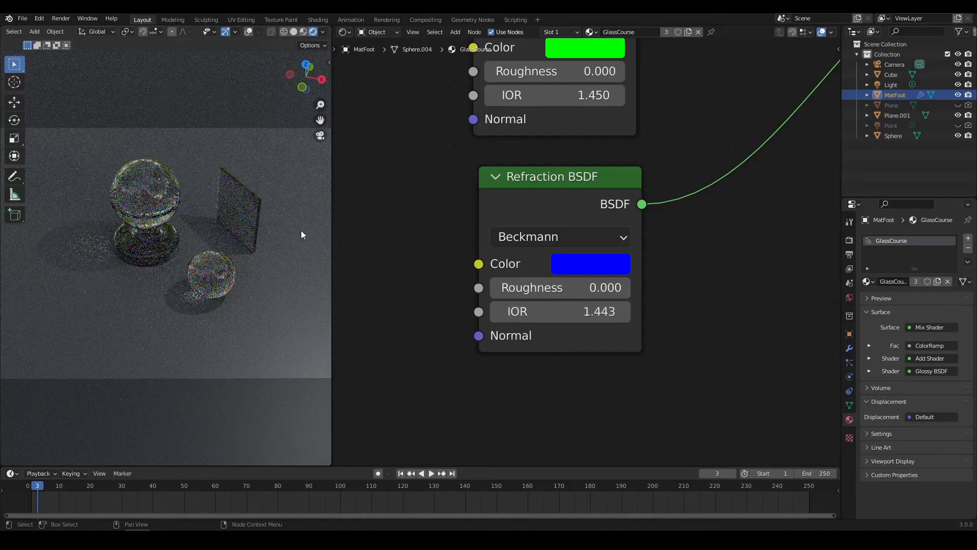
# - Examine the color dispersion on the rendered glass objects up close and review the complete shader node network
pyautogui.scroll(4, 163, 195)
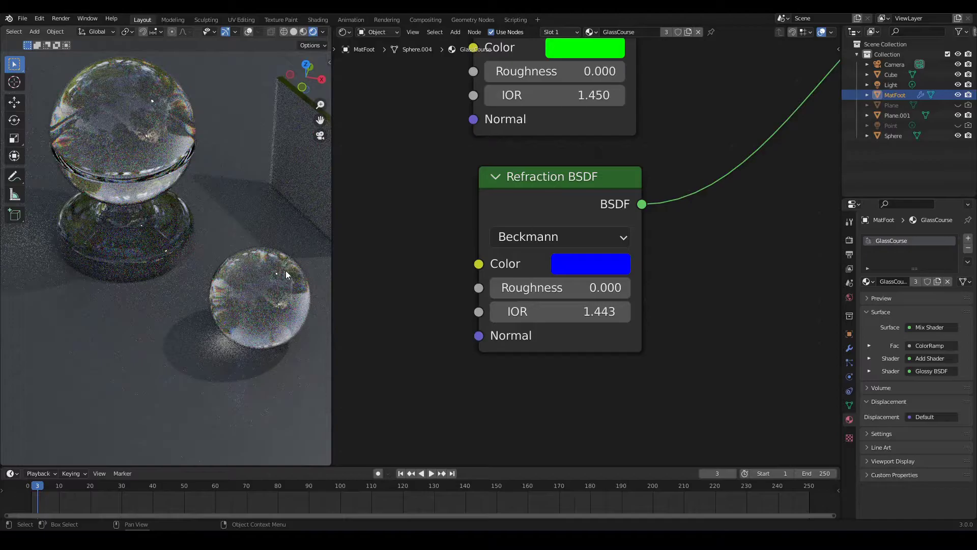
pyautogui.moveTo(270, 227); pyautogui.dragTo(239, 231, button='middle')
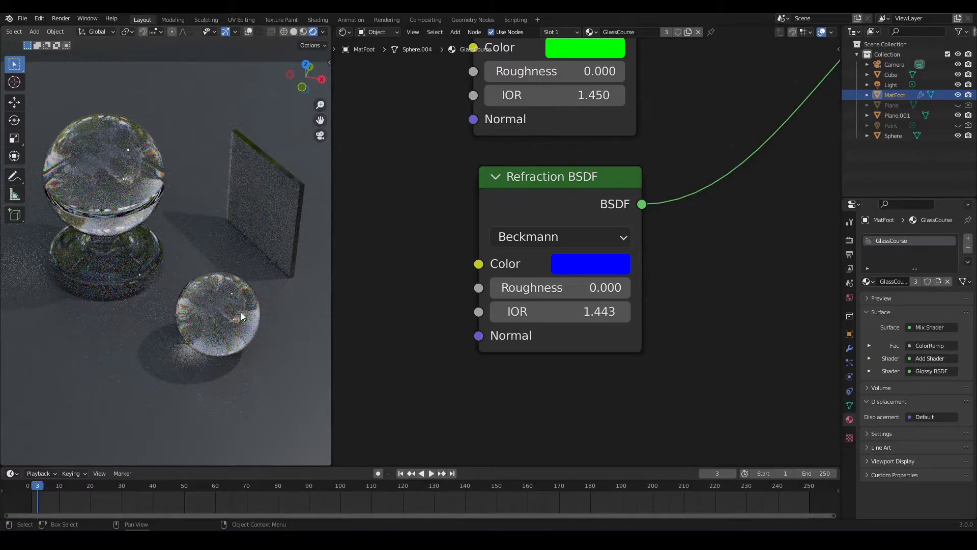
pyautogui.scroll(-3, 240, 213)
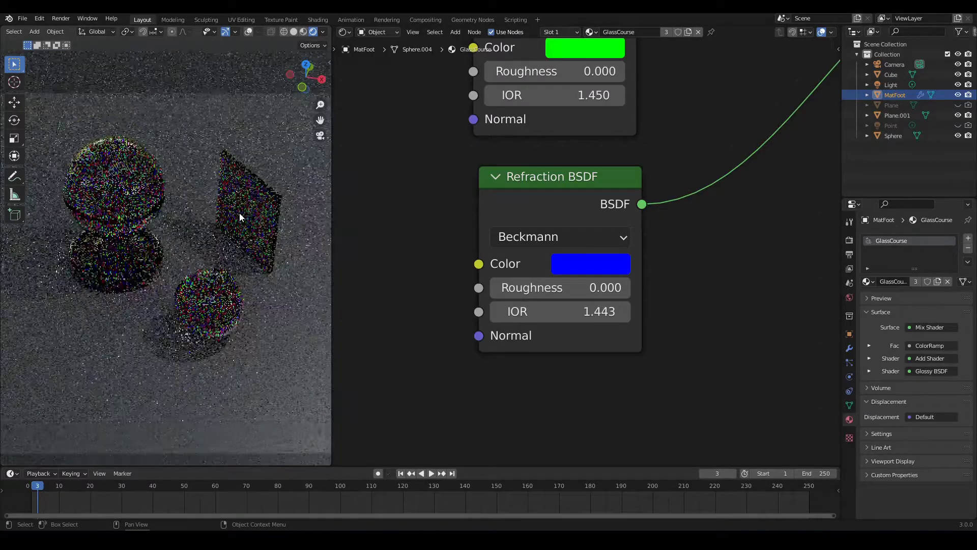
pyautogui.scroll(-3, 475, 263)
pyautogui.scroll(-6, 475, 263)
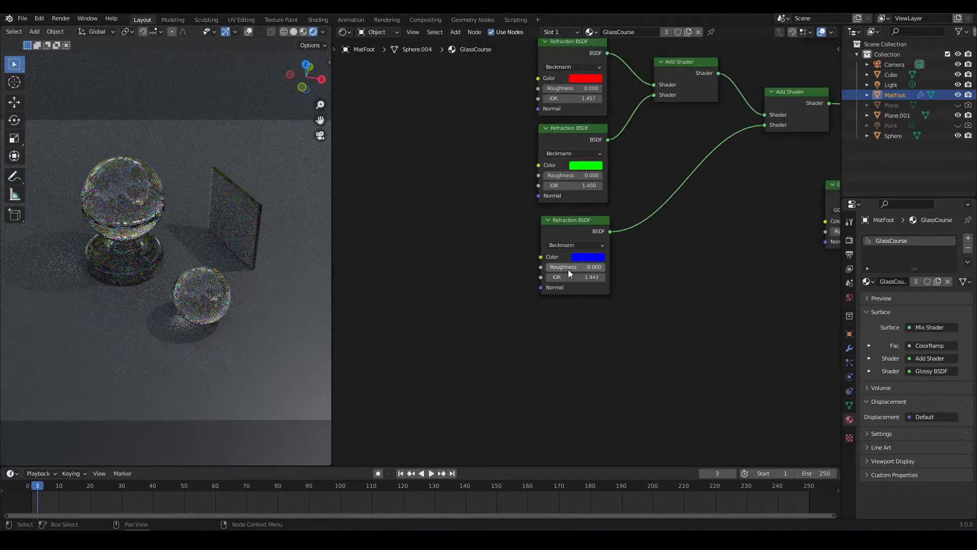
pyautogui.moveTo(603, 288); pyautogui.dragTo(626, 342, button='middle')
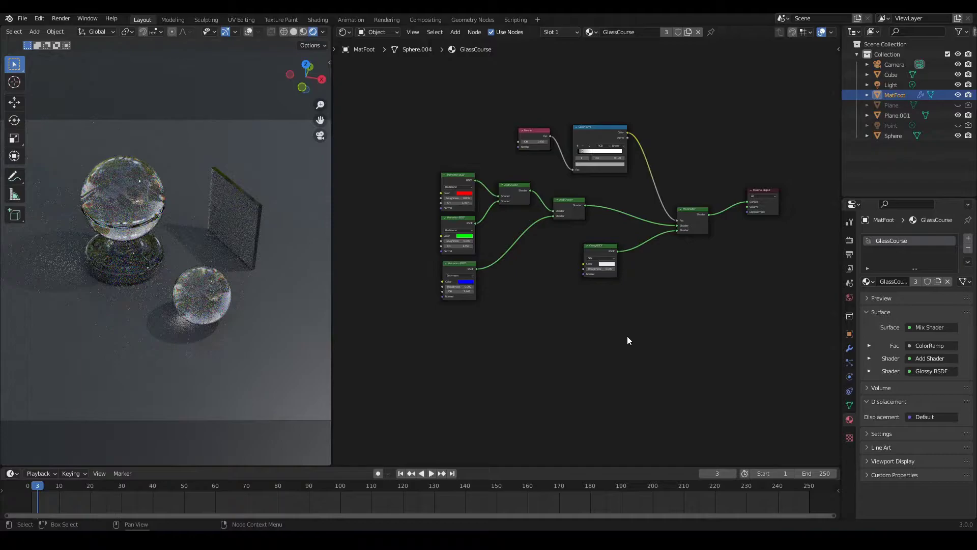
pyautogui.scroll(2, 636, 331)
pyautogui.scroll(-1, 666, 329)
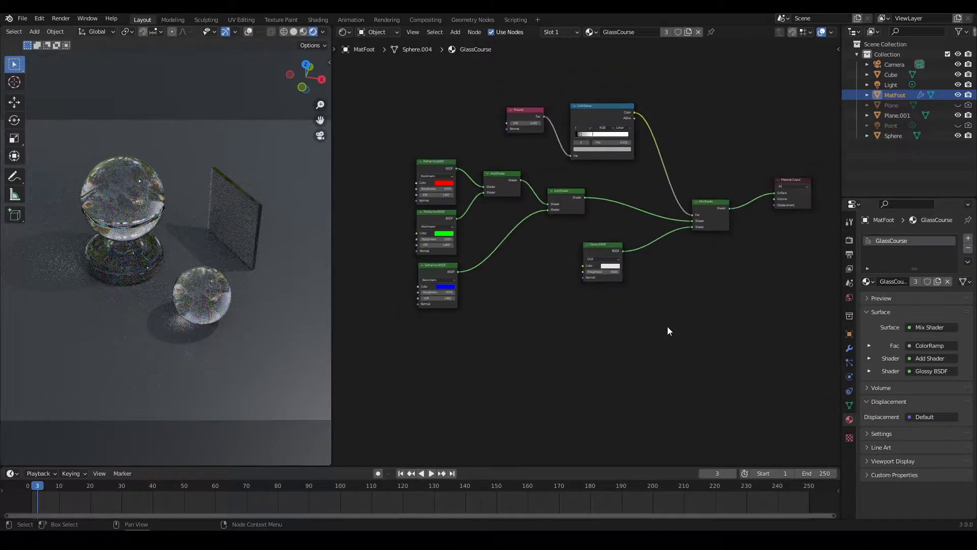
pyautogui.moveTo(693, 315); pyautogui.dragTo(663, 318, button='middle')
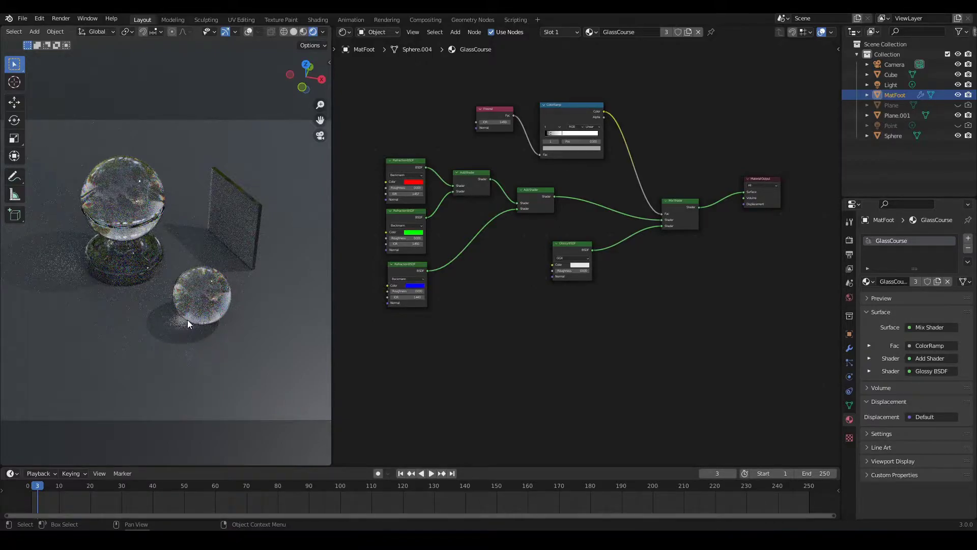
# - Move all shader nodes except the Material Output together, leaving a wider gap between the Mix Shader and the Material Output
pyautogui.moveTo(667, 305); pyautogui.dragTo(596, 326, button='middle')
pyautogui.scroll(4, 605, 321)
pyautogui.scroll(-4, 600, 321)
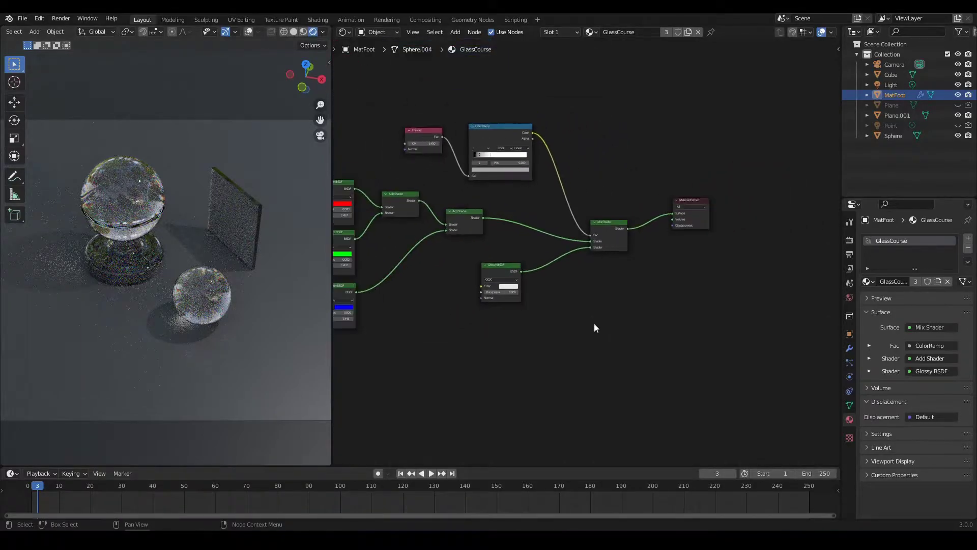
pyautogui.press('Home')
pyautogui.moveTo(447, 114); pyautogui.dragTo(704, 338)
pyautogui.moveTo(693, 225); pyautogui.dragTo(641, 219)
pyautogui.click(667, 261)
pyautogui.scroll(4, 664, 274)
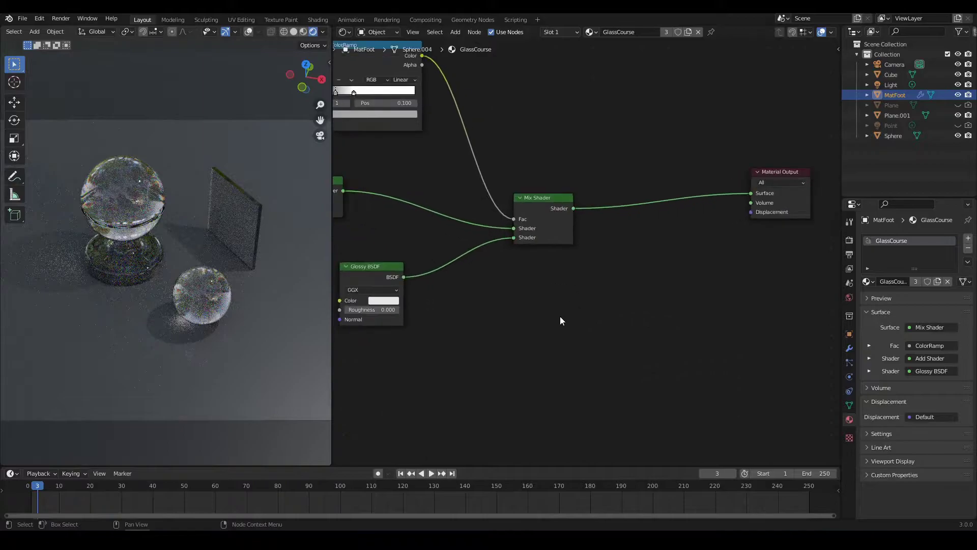
# - Add a Transparent BSDF node just below the Mix Shader
pyautogui.hotkey('shift', 'a')
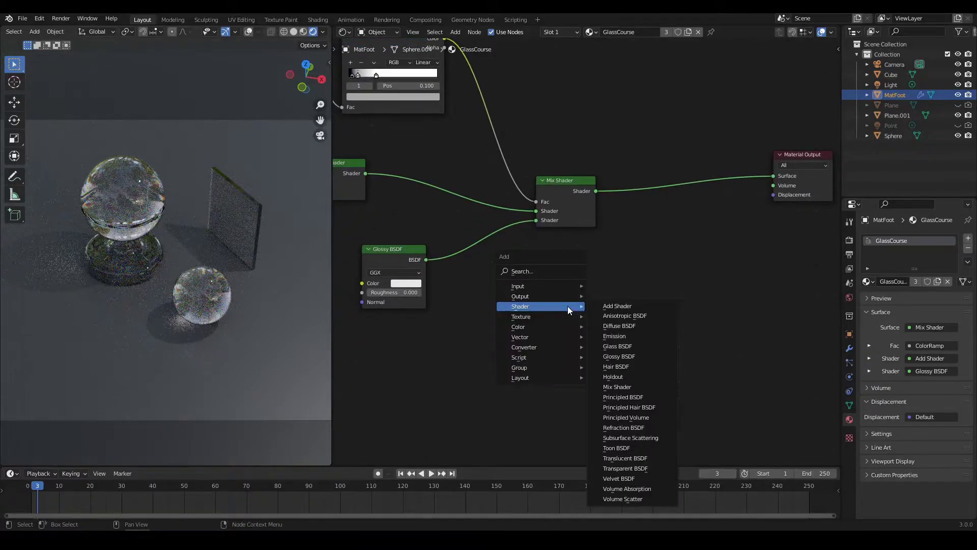
pyautogui.click(627, 467)
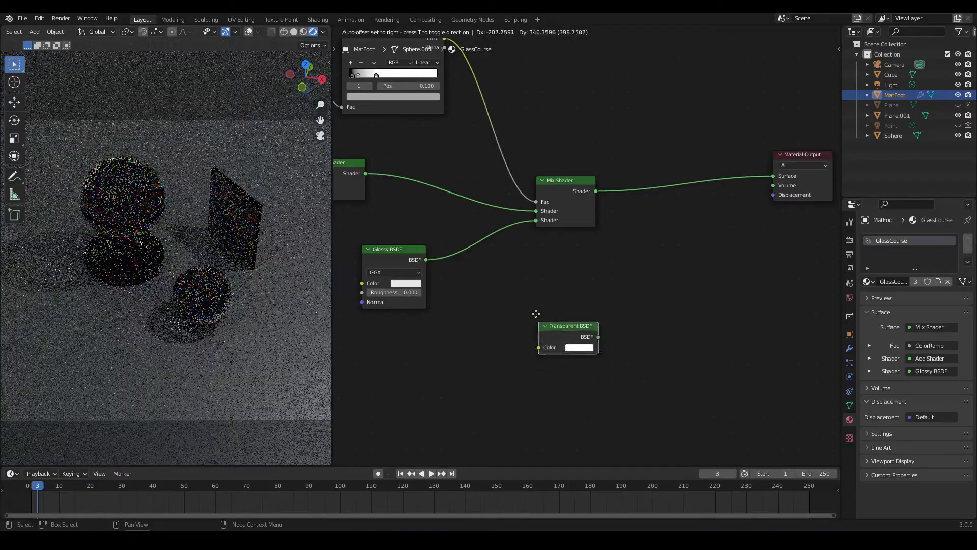
pyautogui.click(535, 269)
pyautogui.scroll(2, 610, 247)
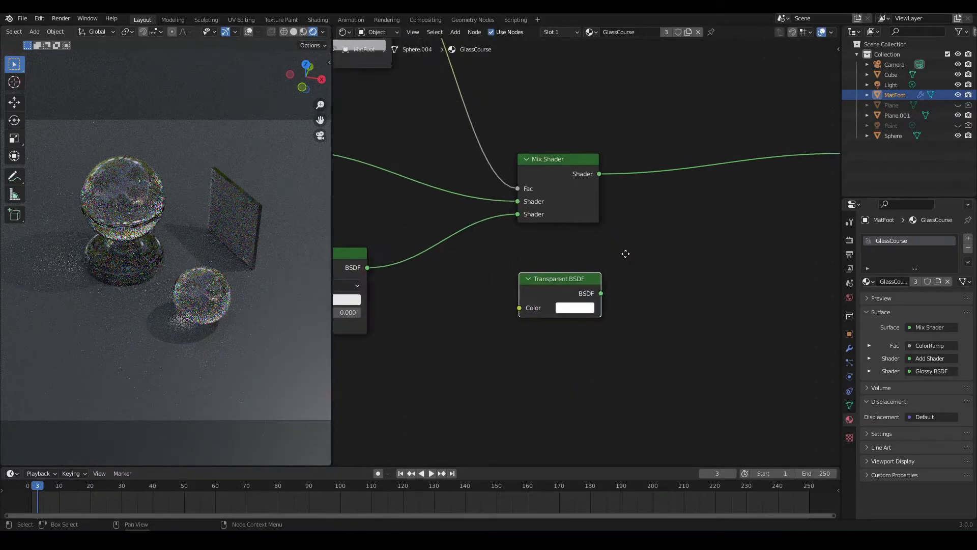
# - Combine the existing Mix Shader and the Transparent BSDF through a new Mix Shader placed before the Material Output
pyautogui.moveTo(626, 249); pyautogui.dragTo(623, 276, button='middle')
pyautogui.keyDown('ctrl'); pyautogui.keyDown('shift'); pyautogui.moveTo(570, 224); pyautogui.dragTo(572, 324, button='right'); pyautogui.keyUp('shift'); pyautogui.keyUp('ctrl')
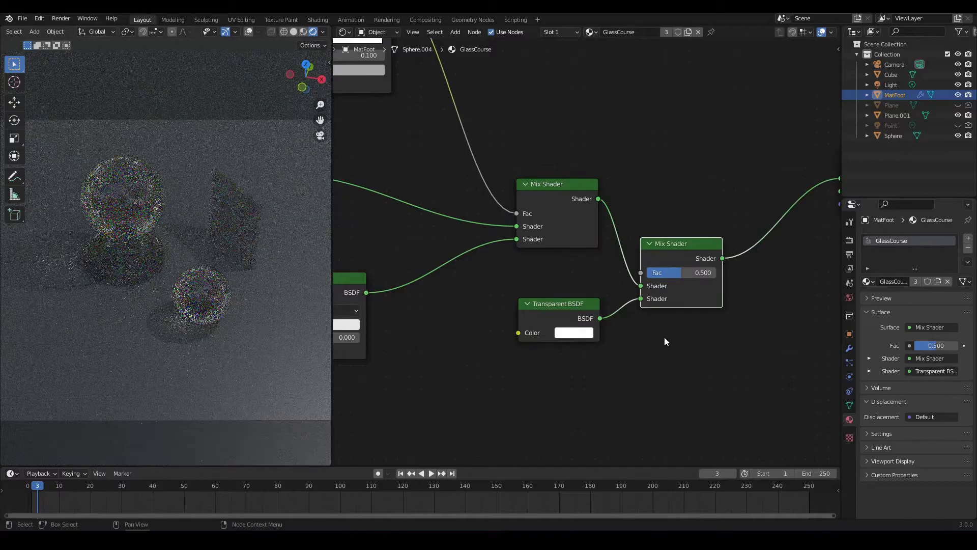
pyautogui.moveTo(652, 340); pyautogui.dragTo(569, 338, button='middle')
pyautogui.moveTo(599, 246); pyautogui.dragTo(638, 221)
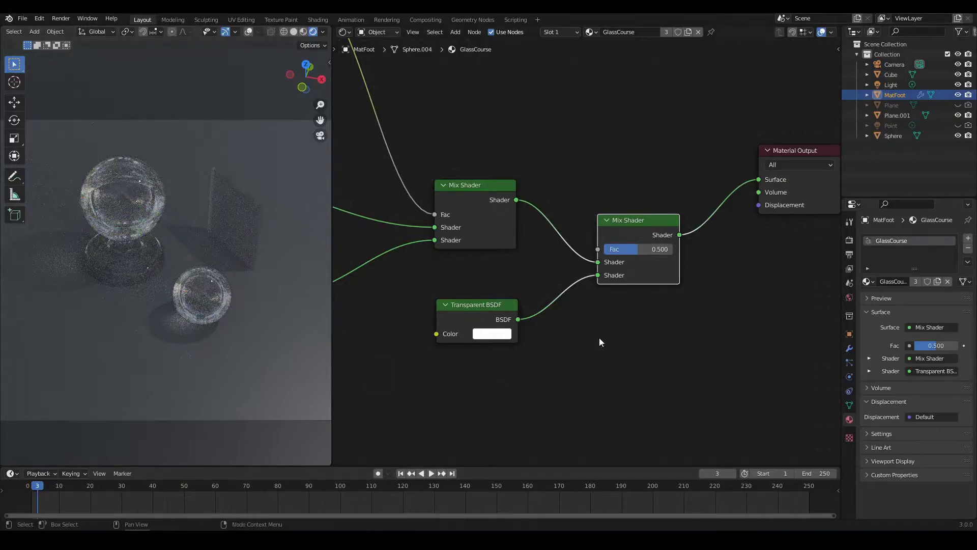
pyautogui.moveTo(634, 226); pyautogui.dragTo(618, 211)
# - Add a Light Path node above the Mix Shaders and connect its Is Shadow Ray output to the final Mix Shader's Fac
pyautogui.moveTo(562, 173); pyautogui.dragTo(561, 232, button='middle')
pyautogui.hotkey('shift', 'a')
pyautogui.moveTo(561, 231)
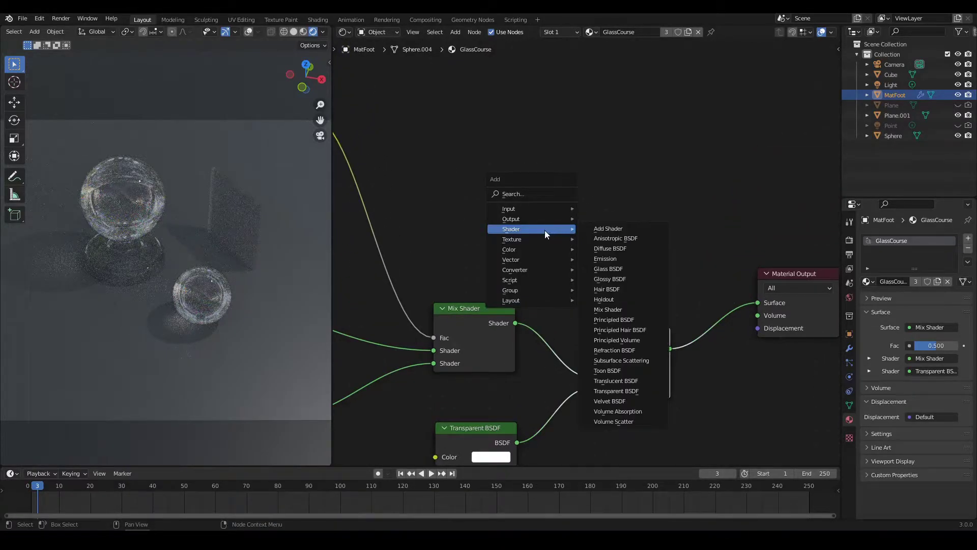
pyautogui.moveTo(518, 210)
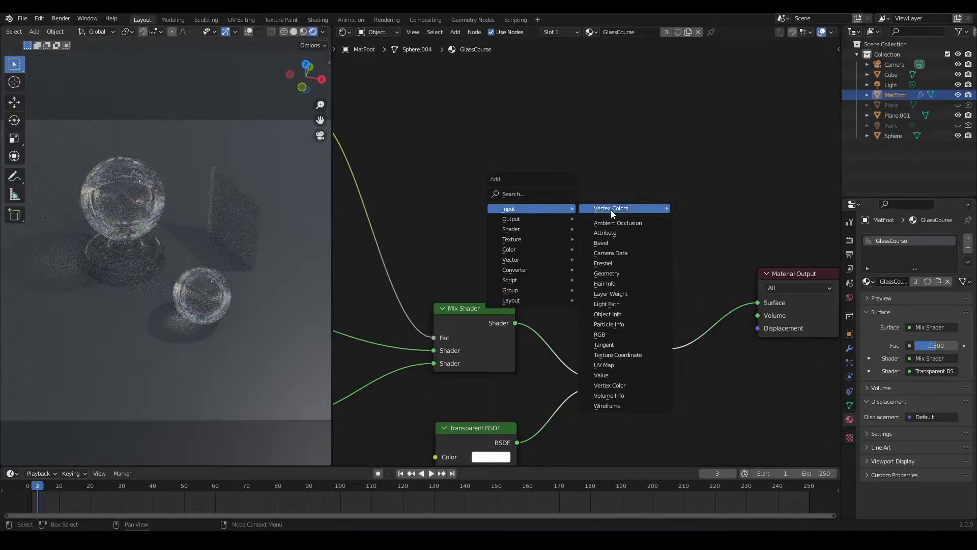
pyautogui.click(611, 303)
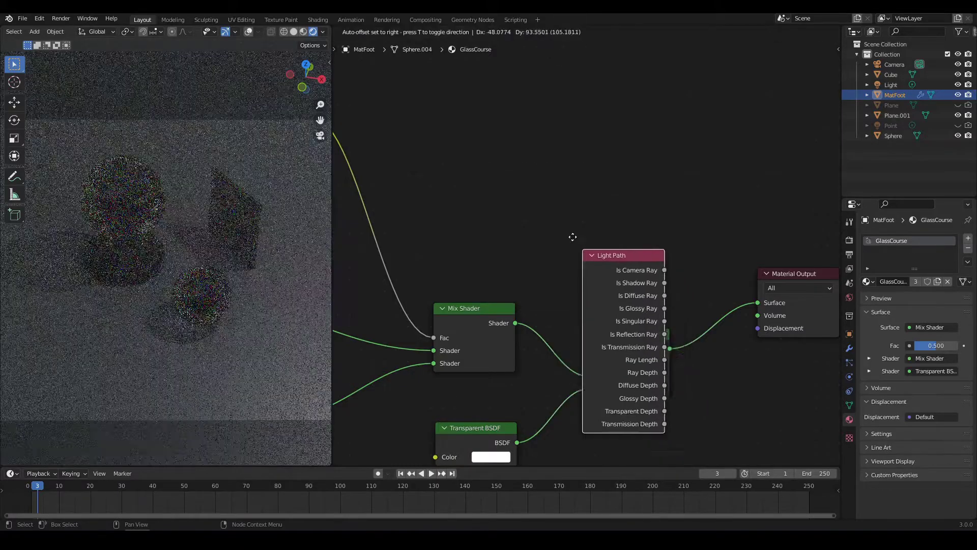
pyautogui.click(539, 132)
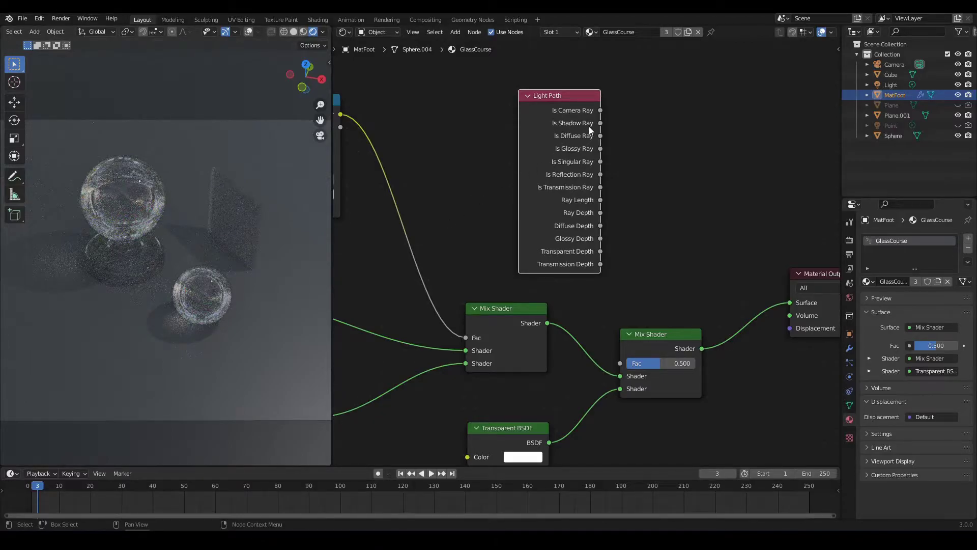
pyautogui.moveTo(593, 113); pyautogui.dragTo(621, 366)
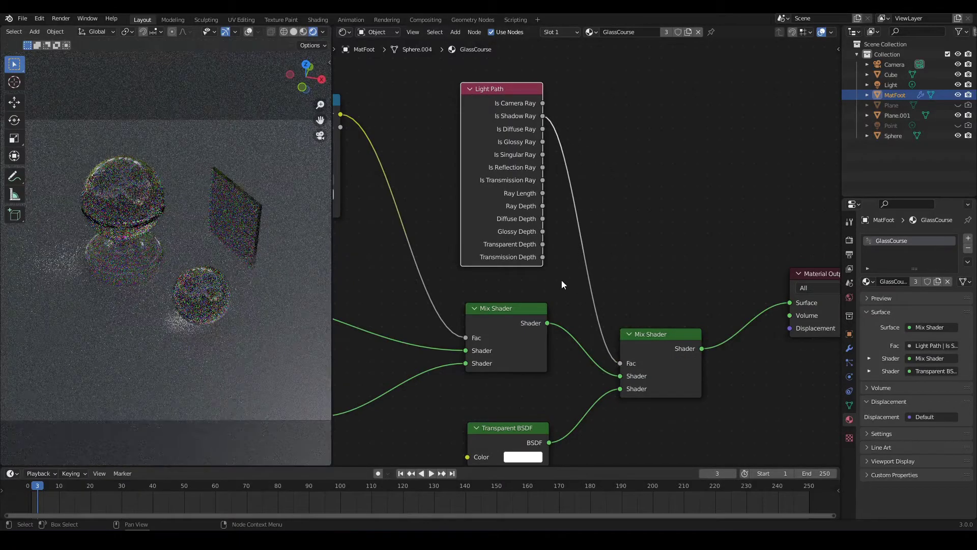
# - Move the Transparent BSDF farther below the two Mix Shaders to free space around it
pyautogui.scroll(-5, 600, 298)
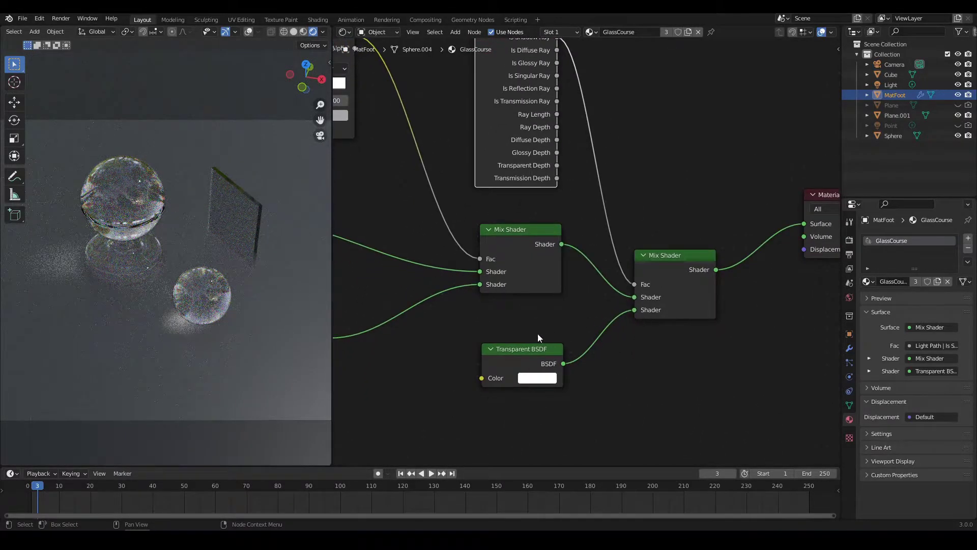
pyautogui.moveTo(522, 351); pyautogui.dragTo(519, 359)
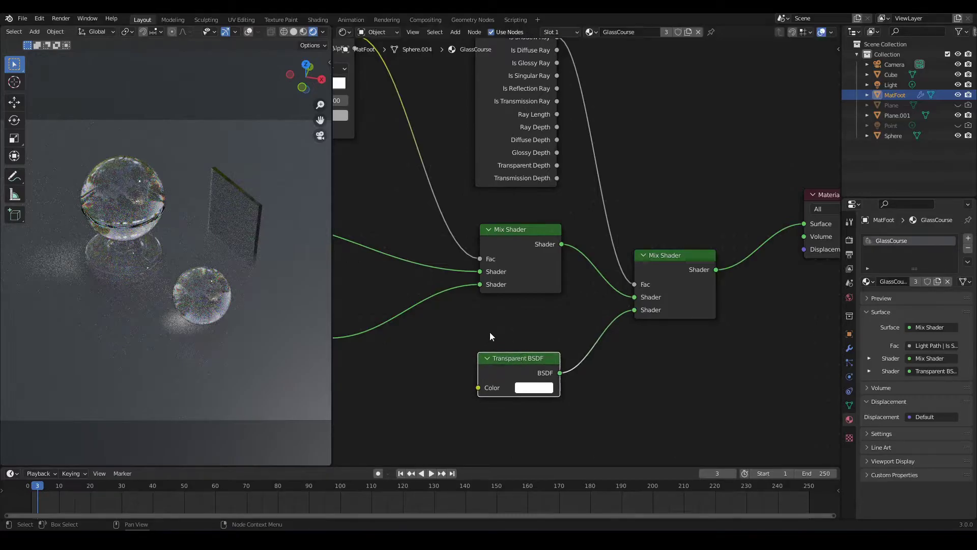
pyautogui.moveTo(677, 128); pyautogui.dragTo(681, 183, button='middle')
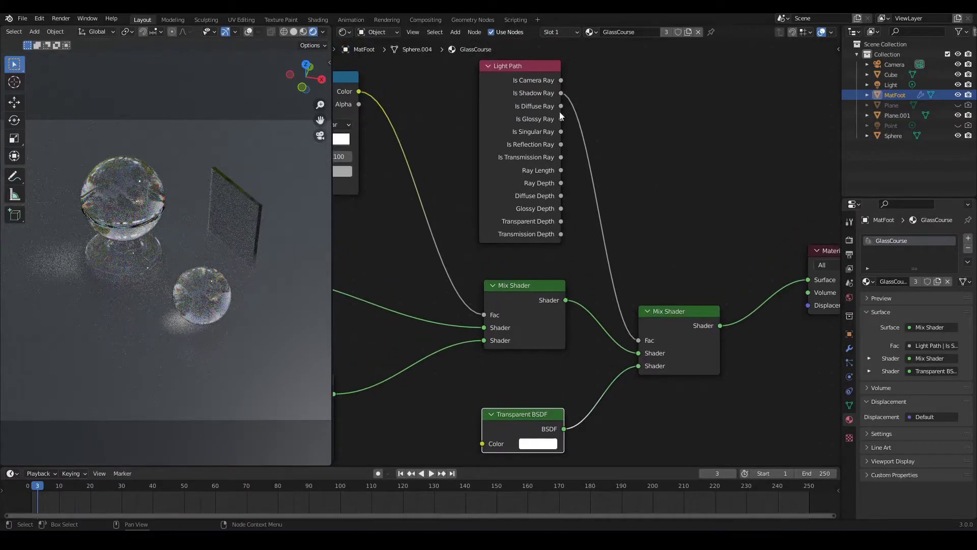
pyautogui.scroll(-3, 650, 127)
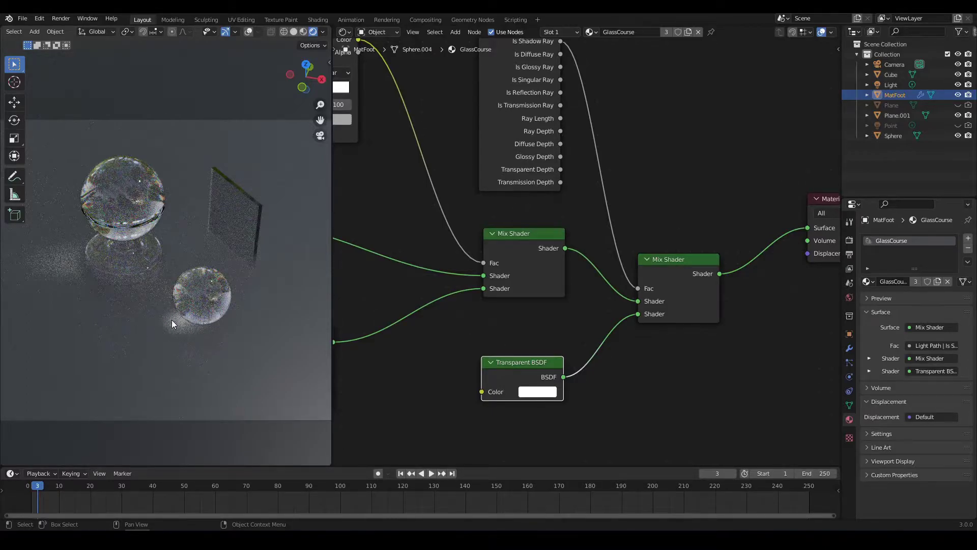
pyautogui.moveTo(433, 413); pyautogui.dragTo(476, 343, button='middle')
pyautogui.moveTo(537, 387); pyautogui.dragTo(591, 357, button='middle')
pyautogui.moveTo(614, 280); pyautogui.dragTo(606, 343)
pyautogui.moveTo(593, 406); pyautogui.dragTo(597, 372, button='middle')
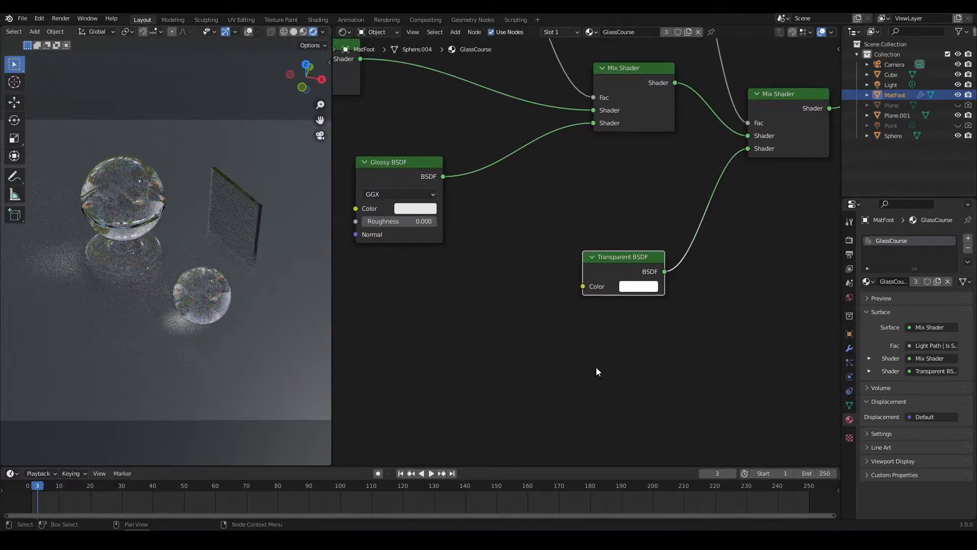
pyautogui.moveTo(622, 258); pyautogui.dragTo(618, 265)
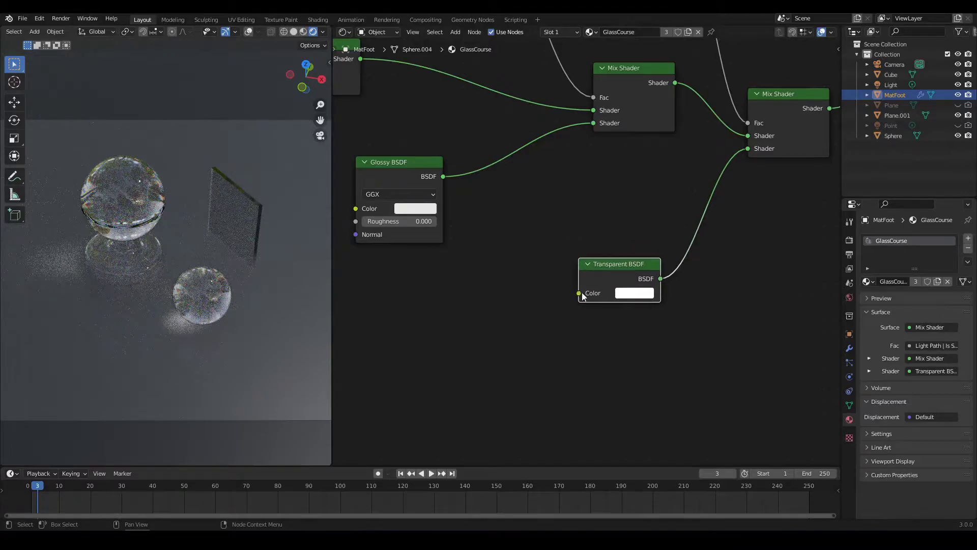
# - Add a Value node below the Glossy BSDF and connect it to the Transparent BSDF's Color input
pyautogui.moveTo(615, 328); pyautogui.dragTo(592, 388, button='middle')
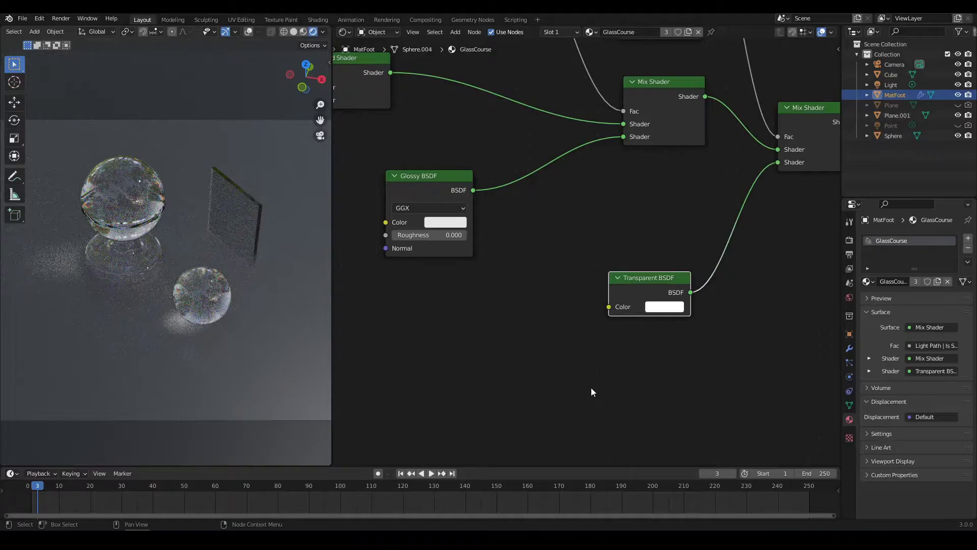
pyautogui.hotkey('shift', 'a')
pyautogui.moveTo(591, 388)
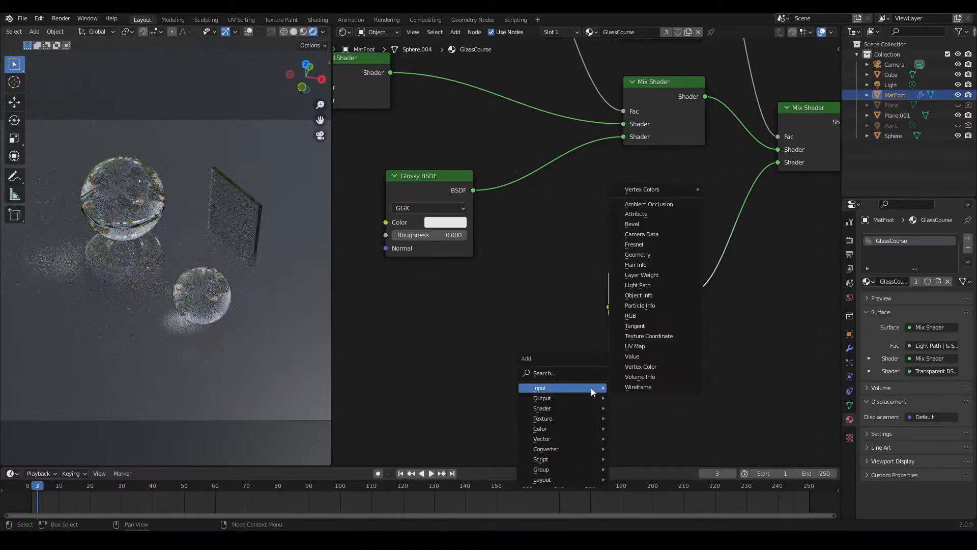
pyautogui.click(645, 356)
pyautogui.click(426, 318)
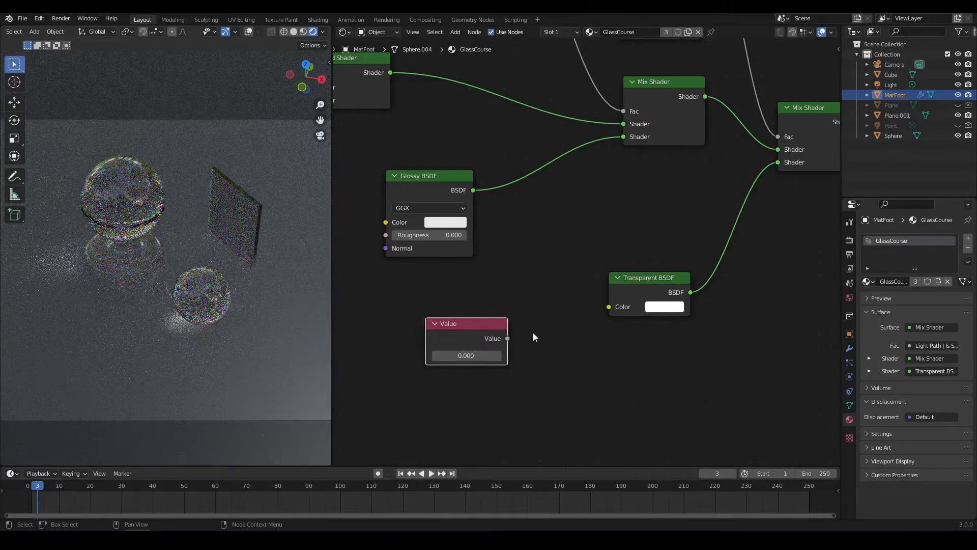
pyautogui.moveTo(507, 337); pyautogui.dragTo(608, 304)
# - Try a value of 6.1 in the Value node, and set it back down to 1
pyautogui.moveTo(559, 378); pyautogui.dragTo(593, 368, button='middle')
pyautogui.scroll(1, 591, 369)
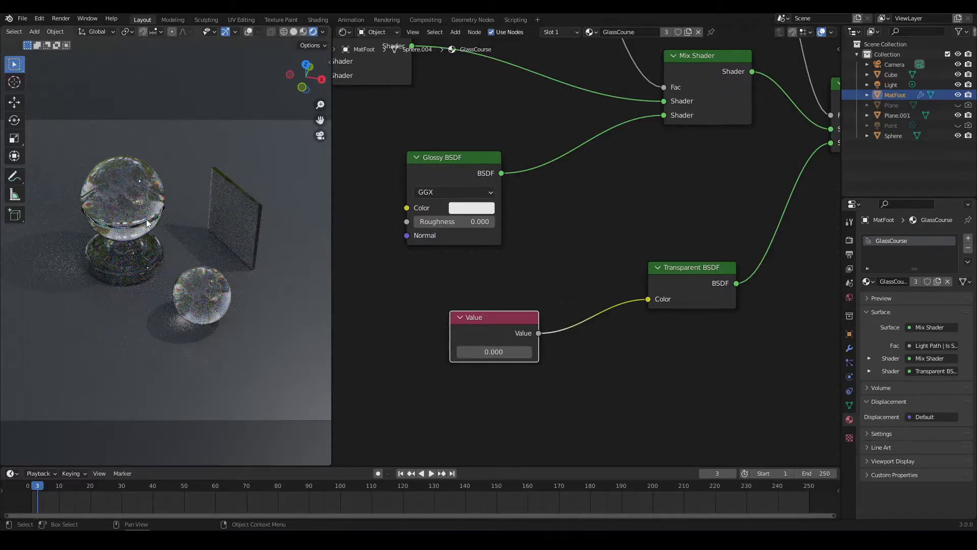
pyautogui.moveTo(523, 410); pyautogui.dragTo(526, 401, button='middle')
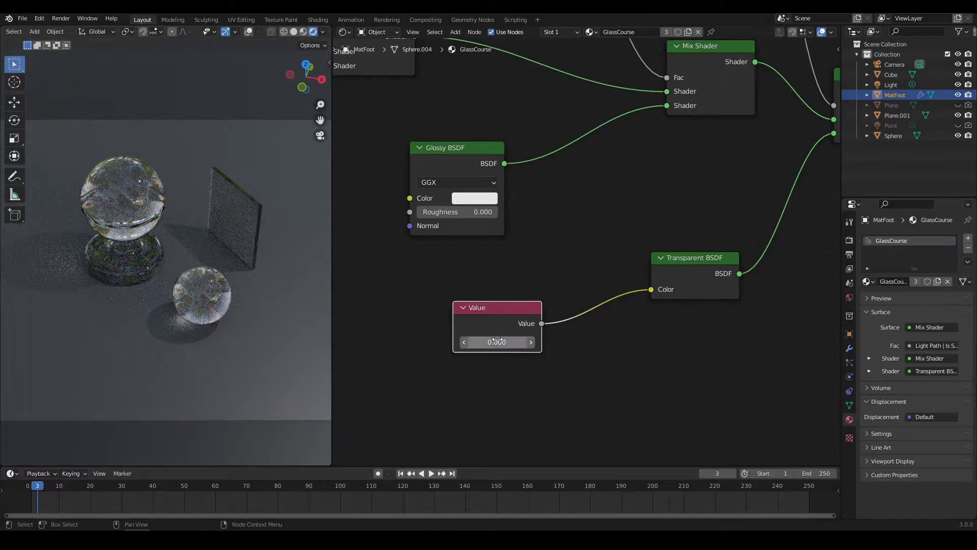
pyautogui.moveTo(497, 340); pyautogui.dragTo(807, 340)
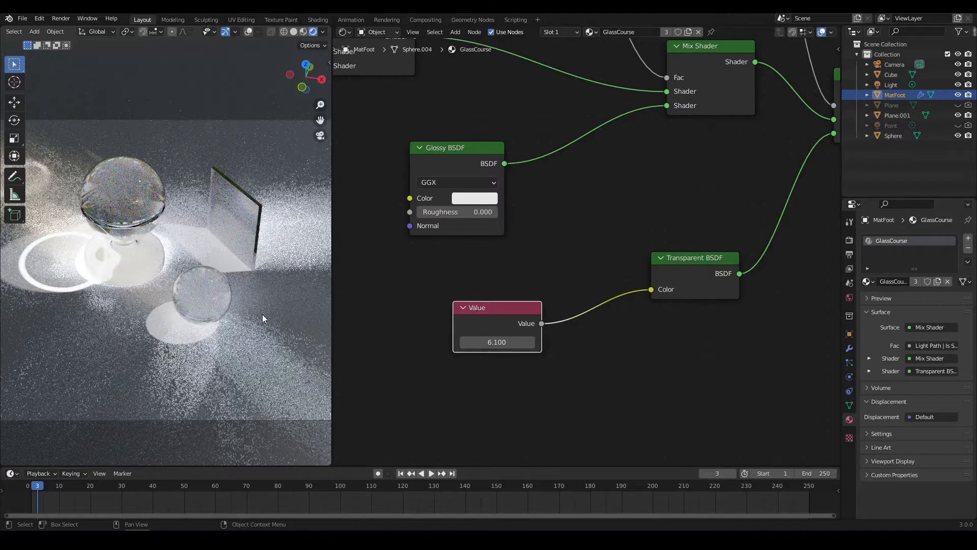
pyautogui.click(500, 342)
pyautogui.write('1')
pyautogui.press('Return')
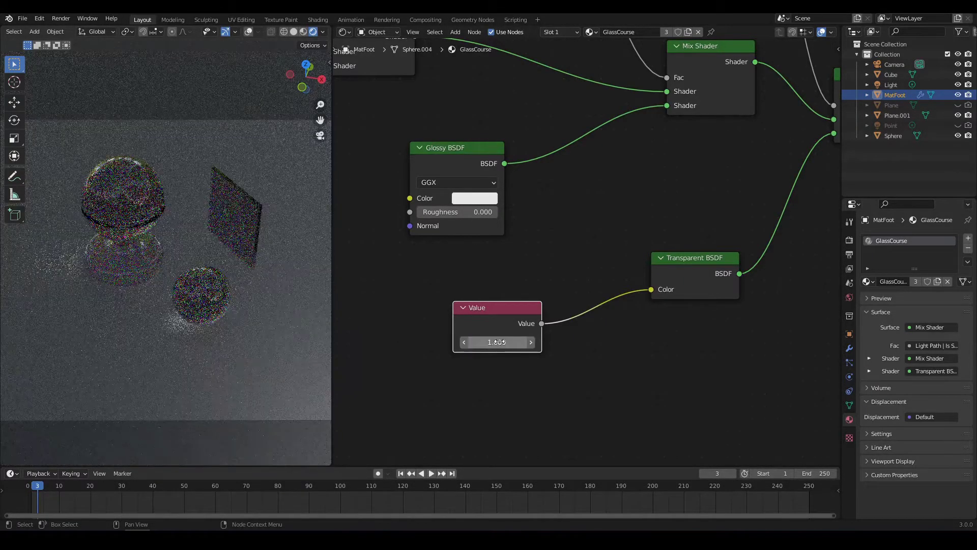
# - Move the Value node farther left of the Transparent BSDF to make room between them
pyautogui.moveTo(535, 386); pyautogui.dragTo(510, 345, button='middle')
pyautogui.moveTo(520, 236); pyautogui.dragTo(474, 228)
pyautogui.moveTo(471, 273); pyautogui.dragTo(498, 276, button='middle')
pyautogui.moveTo(497, 237); pyautogui.dragTo(499, 251)
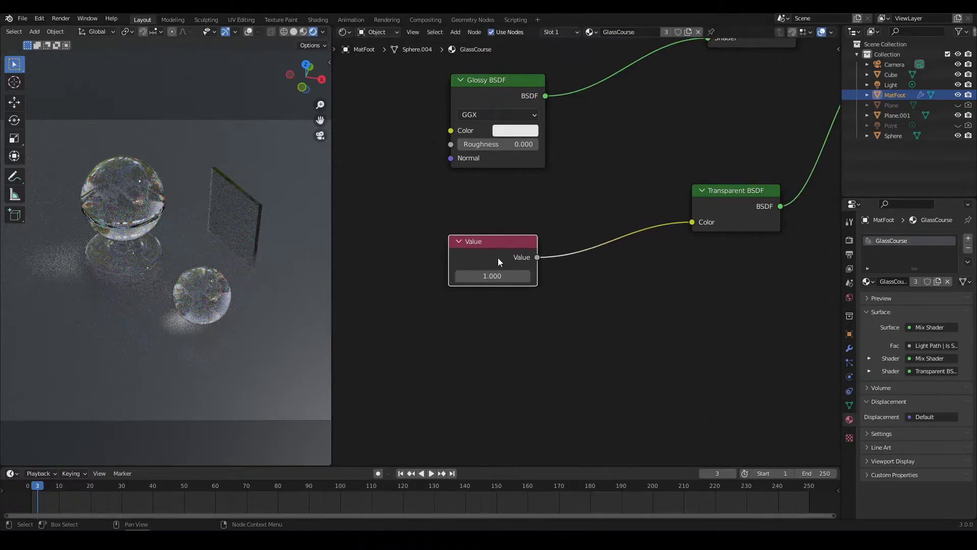
# - Add a Noise Texture node directly below the Value node
pyautogui.moveTo(499, 251); pyautogui.dragTo(523, 252, button='middle')
pyautogui.hotkey('shift', 'a')
pyautogui.moveTo(511, 346)
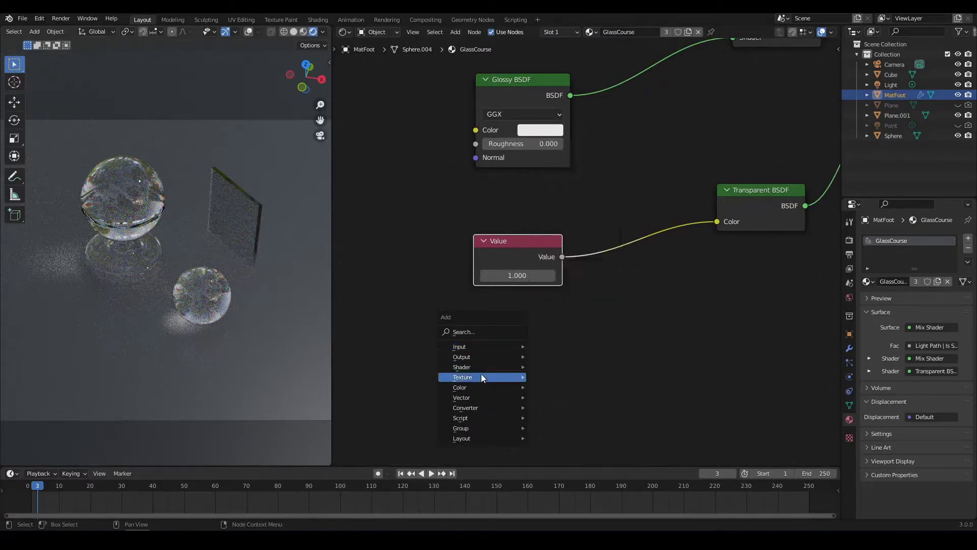
pyautogui.moveTo(524, 381)
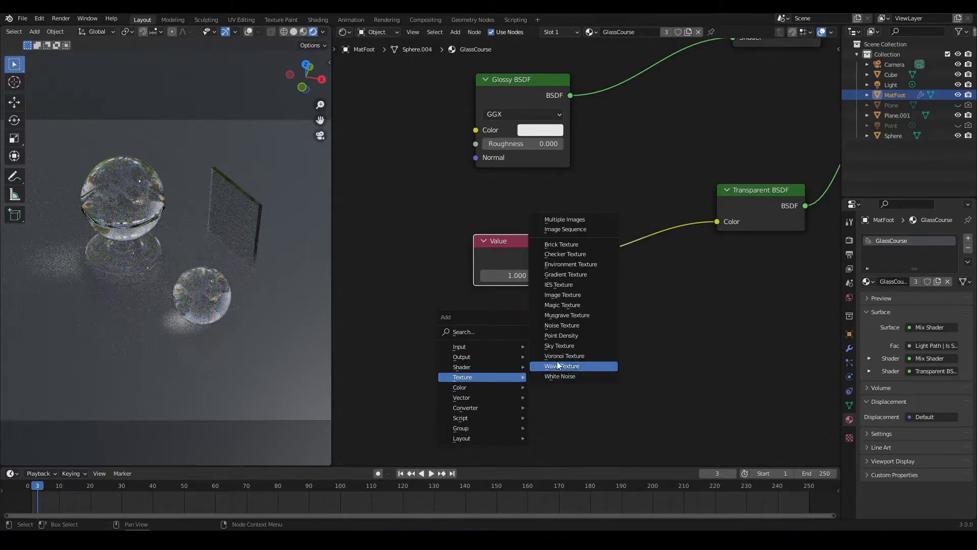
pyautogui.click(562, 326)
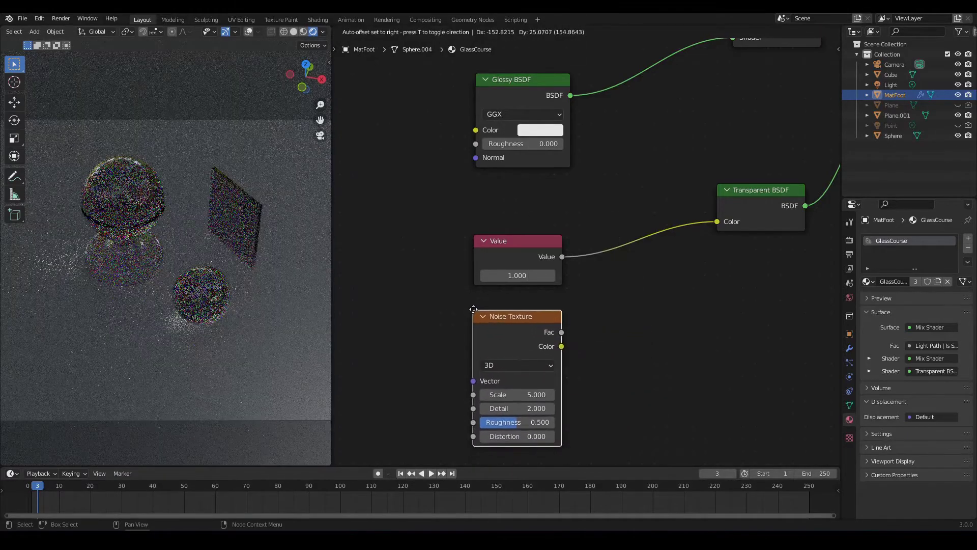
pyautogui.click(475, 303)
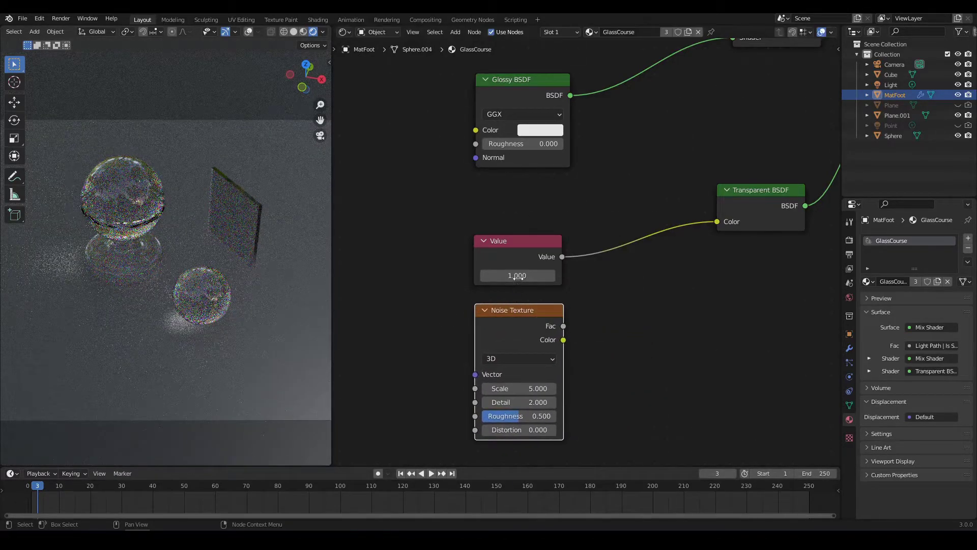
# - Combine the Value and Noise Texture nodes through a color Mix node feeding the Transparent BSDF, expand it, and set its blend mode to Multiply
pyautogui.keyDown('ctrl'); pyautogui.keyDown('shift'); pyautogui.moveTo(520, 252); pyautogui.dragTo(574, 349, button='right'); pyautogui.keyUp('shift'); pyautogui.keyUp('ctrl')
pyautogui.moveTo(574, 349); pyautogui.dragTo(531, 341, button='middle')
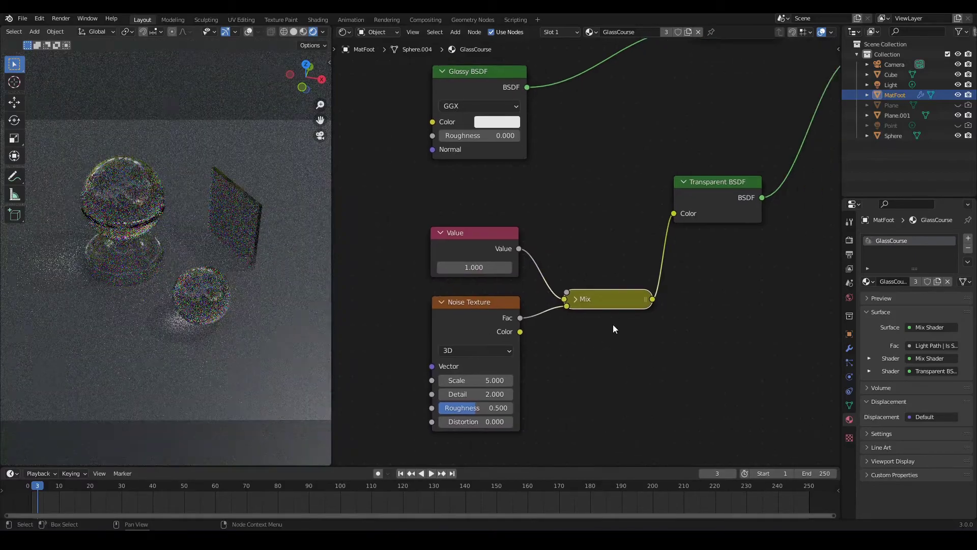
pyautogui.press('h')
pyautogui.moveTo(608, 304); pyautogui.dragTo(601, 249)
pyautogui.click(597, 281)
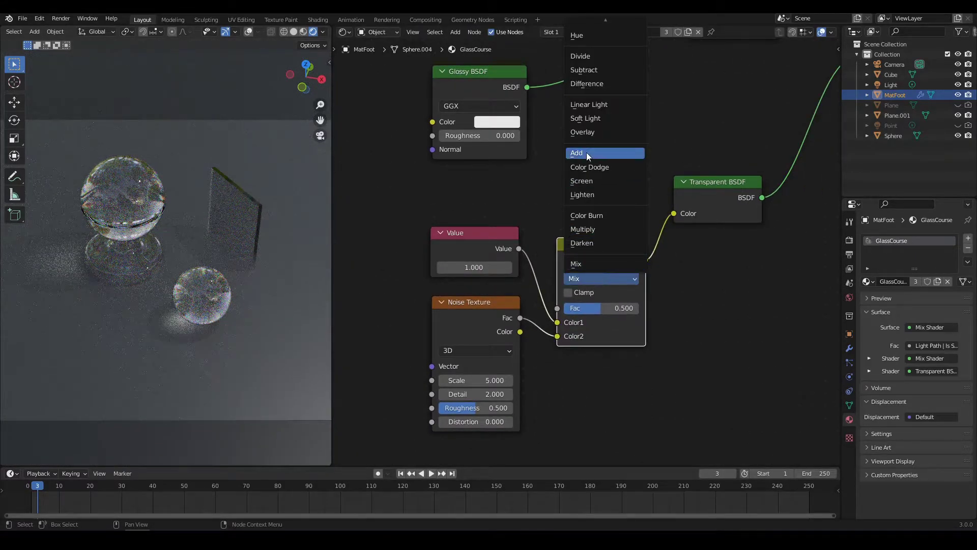
pyautogui.click(582, 229)
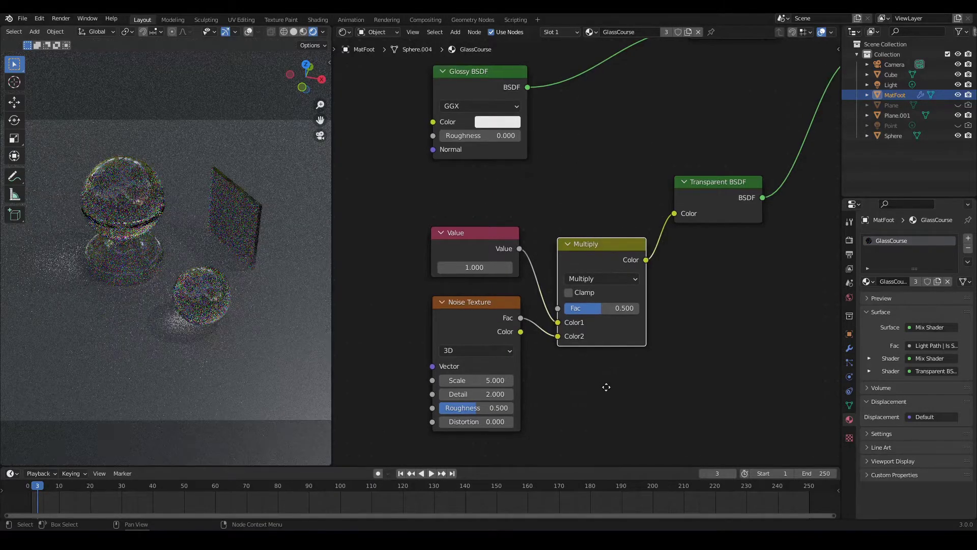
# - Shift the Value and Noise Texture nodes left of the Multiply node and feed Color2 from the noise's Color output instead of Fac
pyautogui.moveTo(602, 388); pyautogui.dragTo(677, 375, button='middle')
pyautogui.moveTo(561, 293); pyautogui.dragTo(520, 309)
pyautogui.moveTo(545, 233); pyautogui.dragTo(505, 235)
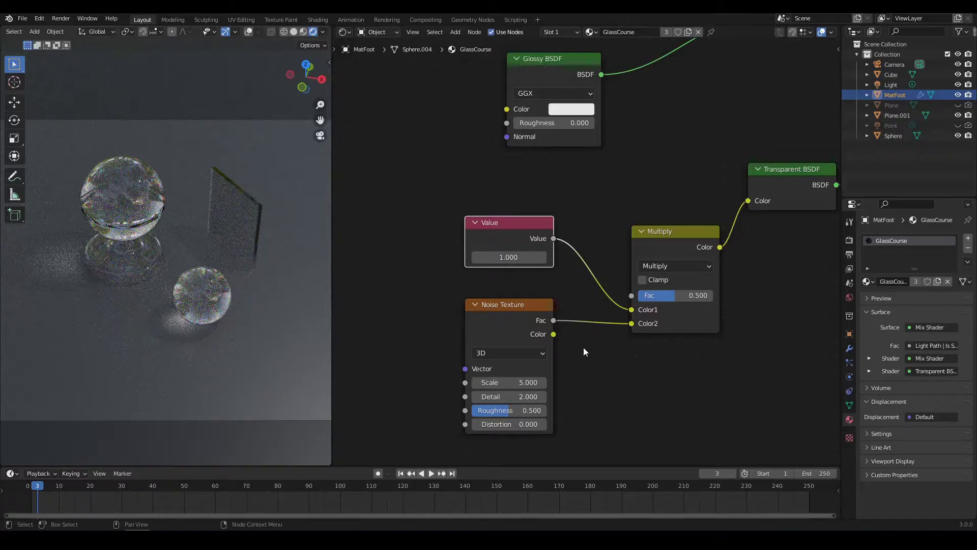
pyautogui.keyDown('ctrl'); pyautogui.moveTo(553, 321); pyautogui.dragTo(554, 334); pyautogui.keyUp('ctrl')
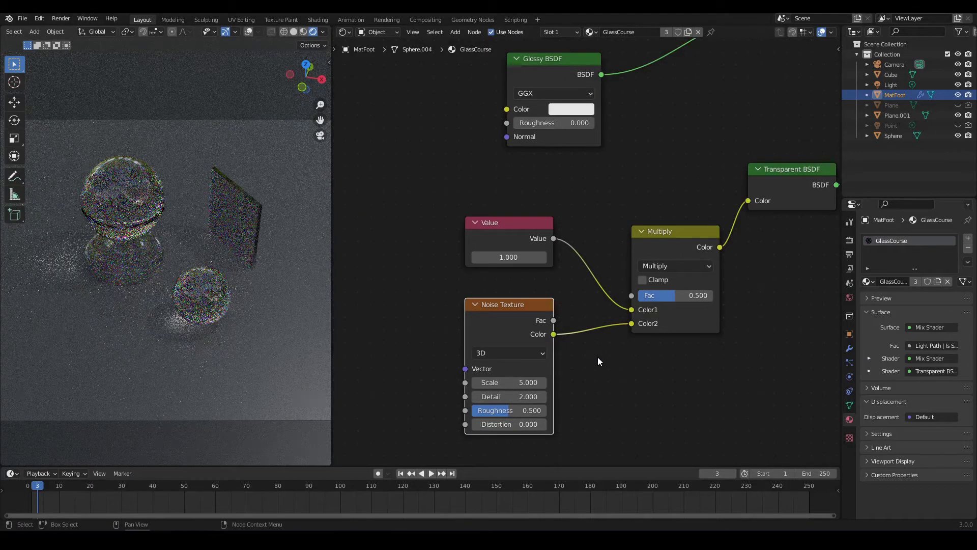
# - Set the Multiply node's Fac to 0.892 and the Noise Texture's Scale to 6.1
pyautogui.scroll(3, 606, 363)
pyautogui.scroll(-1, 597, 367)
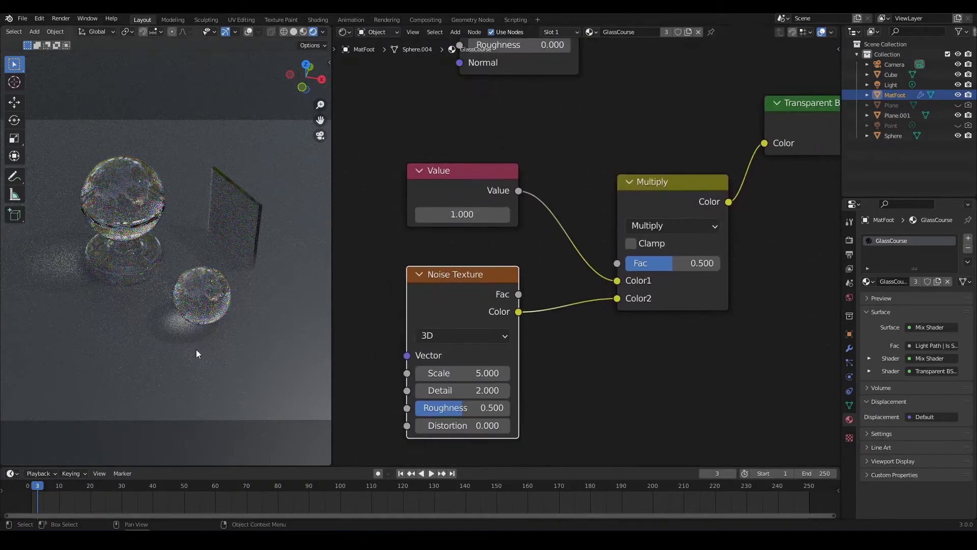
pyautogui.scroll(6, 203, 350)
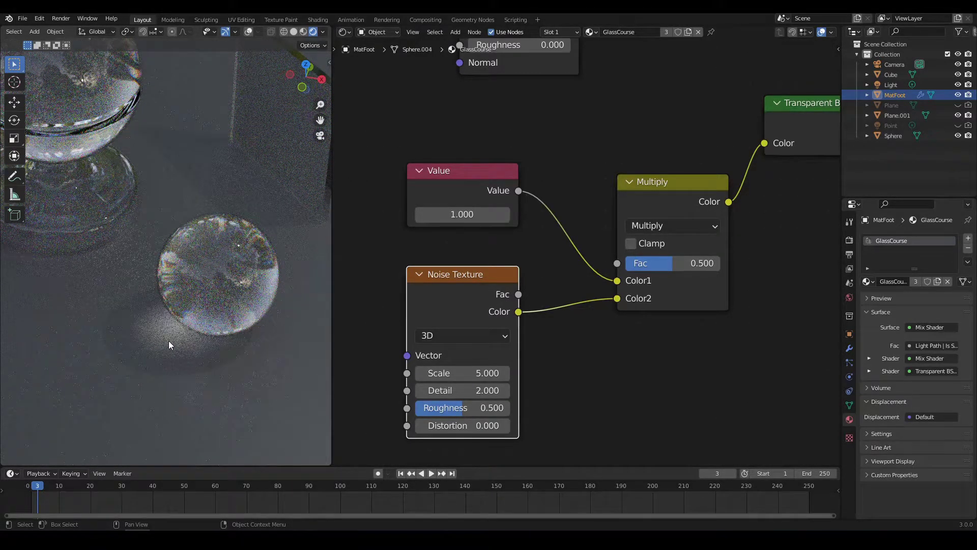
pyautogui.moveTo(662, 263); pyautogui.dragTo(699, 262)
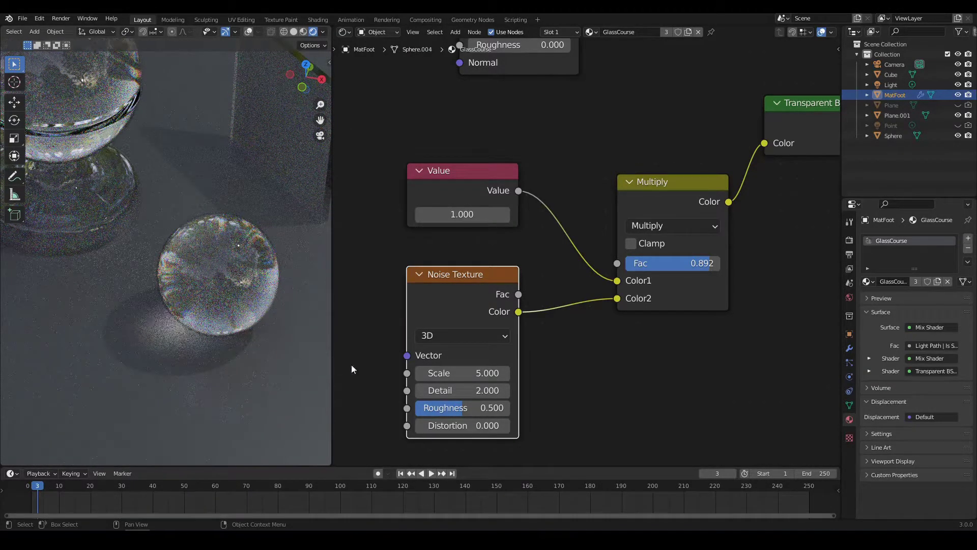
pyautogui.moveTo(461, 373)
pyautogui.mouseDown()
pyautogui.moveTo(534, 373)
pyautogui.moveTo(448, 373)
pyautogui.moveTo(472, 373)
pyautogui.mouseUp()
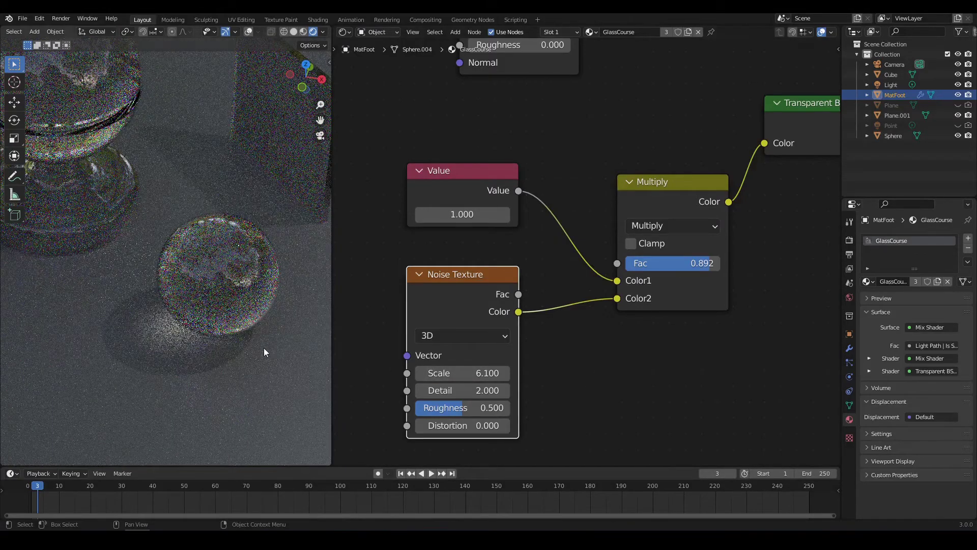
# - Raise the Value node feeding the Multiply node's Color1 to 1.6
pyautogui.click(505, 215)
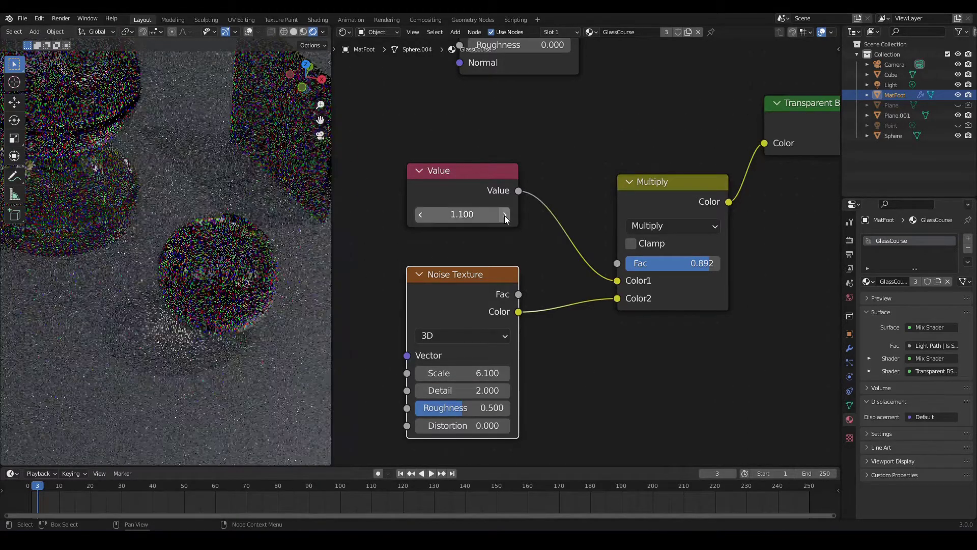
pyautogui.click(505, 214)
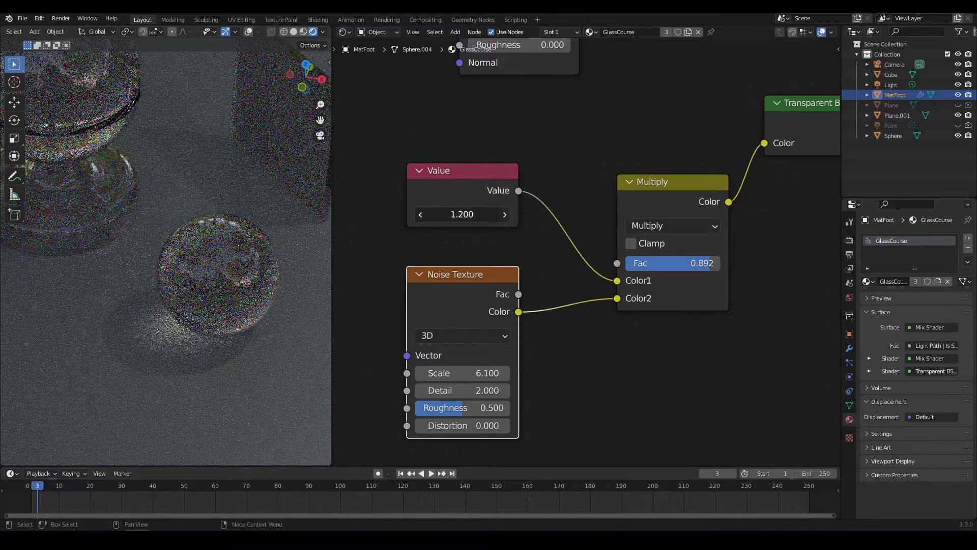
pyautogui.click(505, 215)
pyautogui.click(506, 215)
pyautogui.click(507, 215)
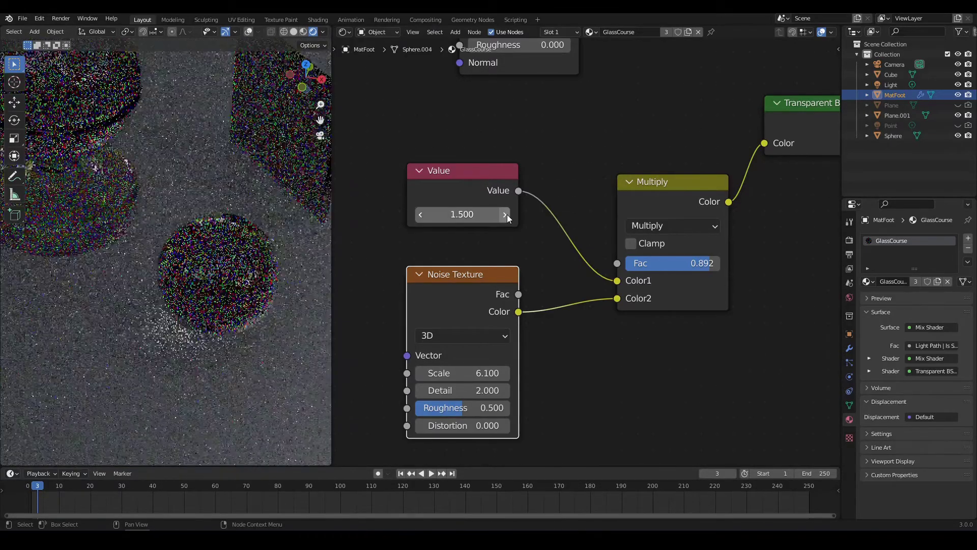
pyautogui.click(507, 215)
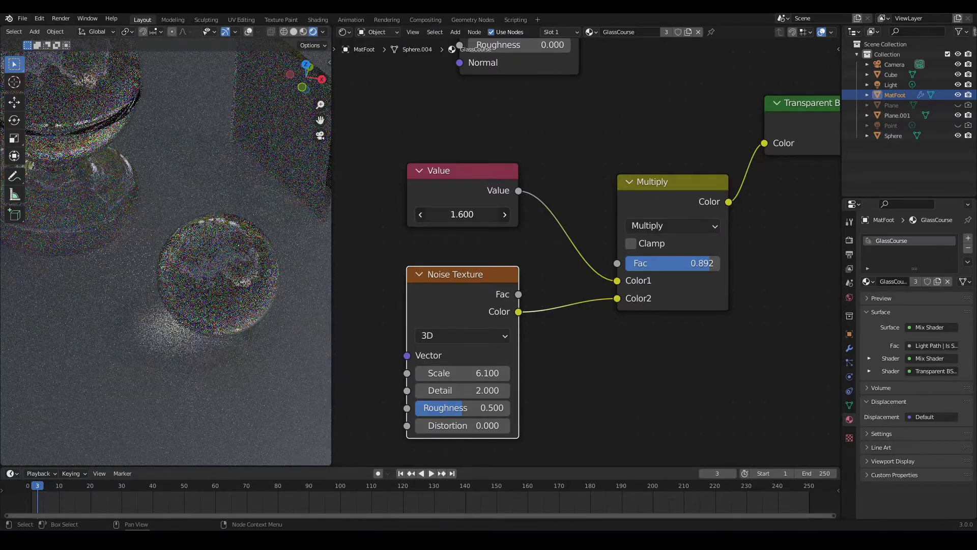
pyautogui.click(462, 214)
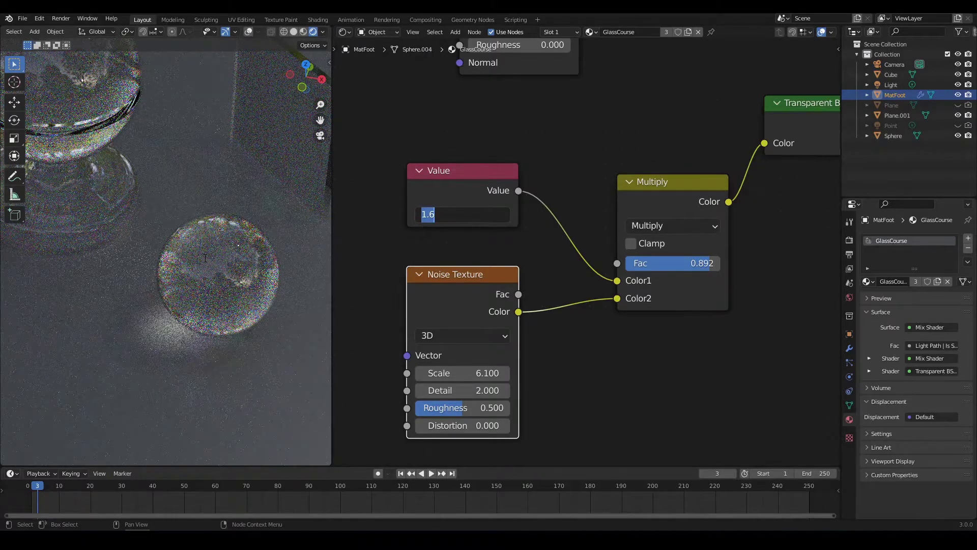
pyautogui.press('Return')
# - Examine the complete glass node tree and the small sphere's shadow in the rendered view
pyautogui.press('KP_0')
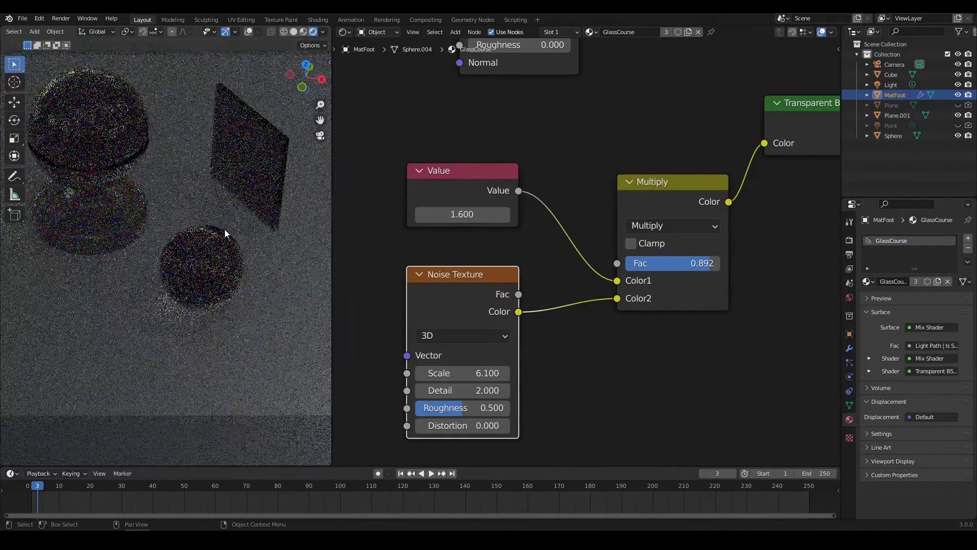
pyautogui.scroll(-2, 243, 243)
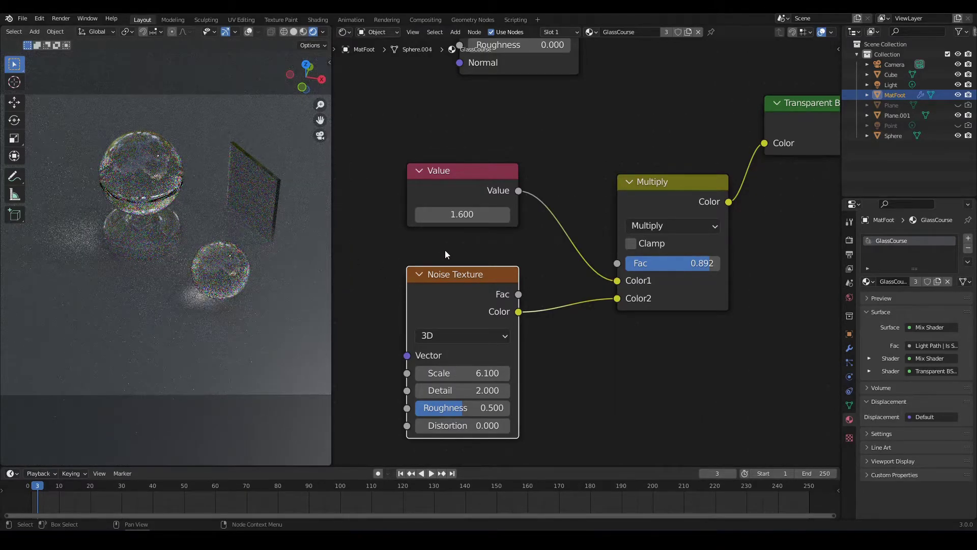
pyautogui.scroll(-5, 626, 333)
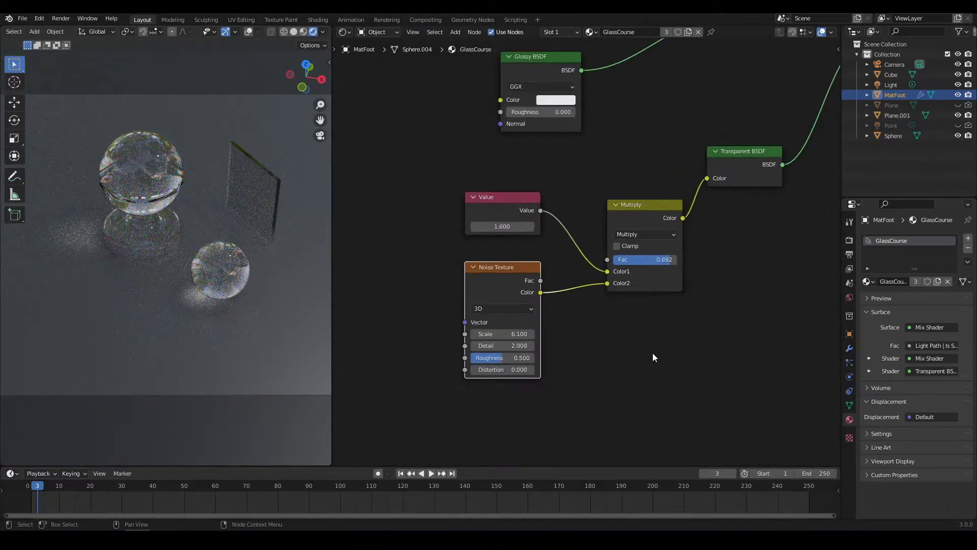
pyautogui.scroll(-3, 675, 340)
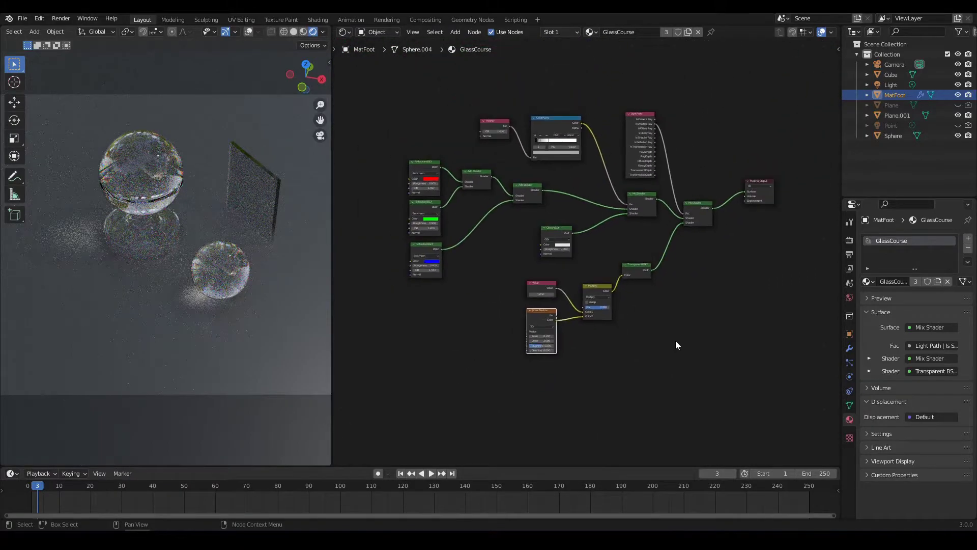
pyautogui.scroll(2, 701, 336)
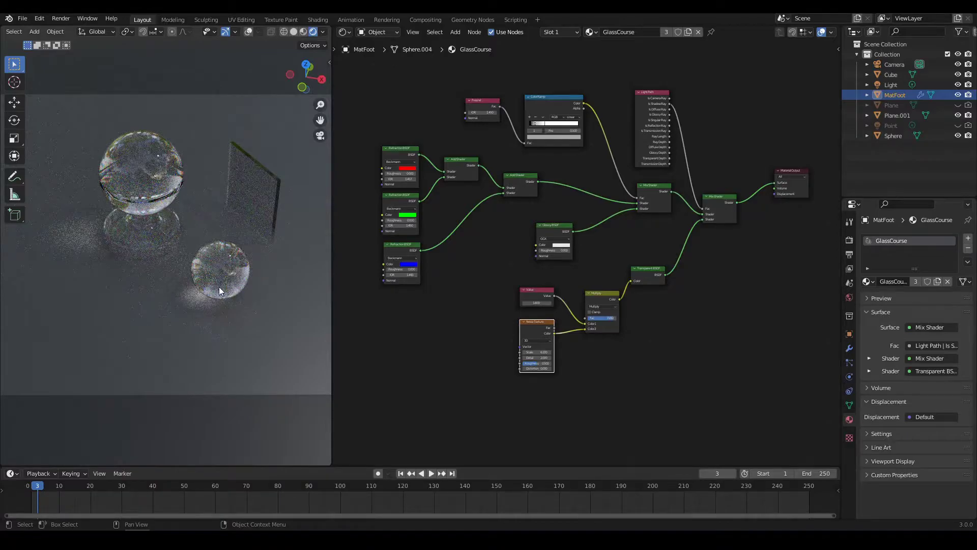
pyautogui.scroll(4, 219, 285)
pyautogui.keyDown('shift'); pyautogui.moveTo(254, 309); pyautogui.dragTo(169, 286, button='middle'); pyautogui.keyUp('shift')
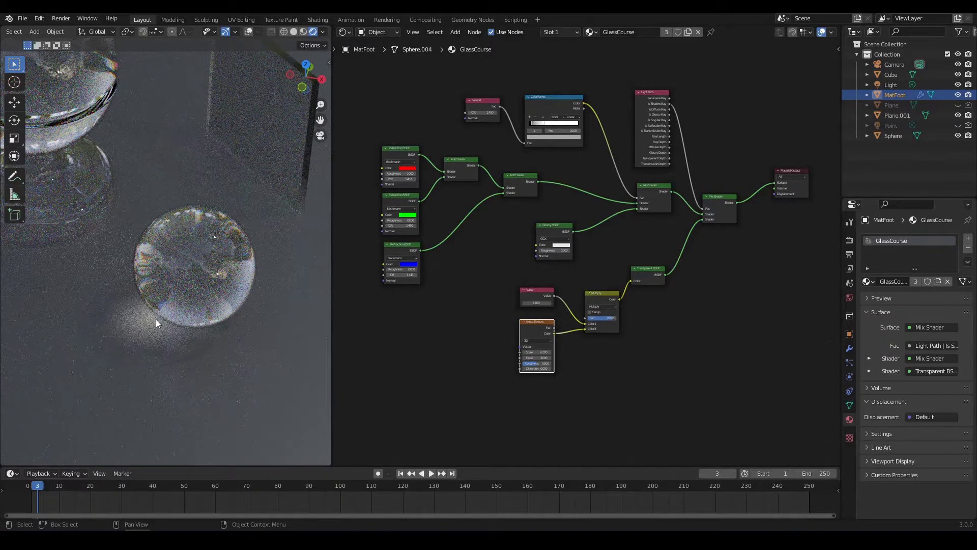
pyautogui.scroll(-5, 154, 322)
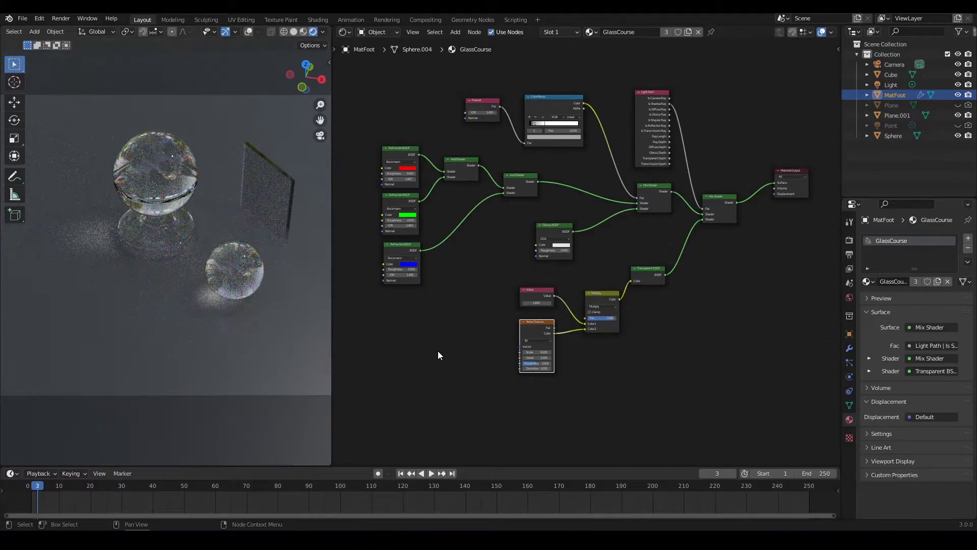
# - Examine the red, green and blue Refraction BSDF nodes and their Add Shader chain in the node tree
pyautogui.scroll(-2, 437, 355)
pyautogui.moveTo(436, 344); pyautogui.dragTo(499, 341, button='middle')
pyautogui.scroll(1, 500, 341)
pyautogui.scroll(-1, 493, 338)
pyautogui.scroll(1, 478, 329)
pyautogui.scroll(1, 481, 325)
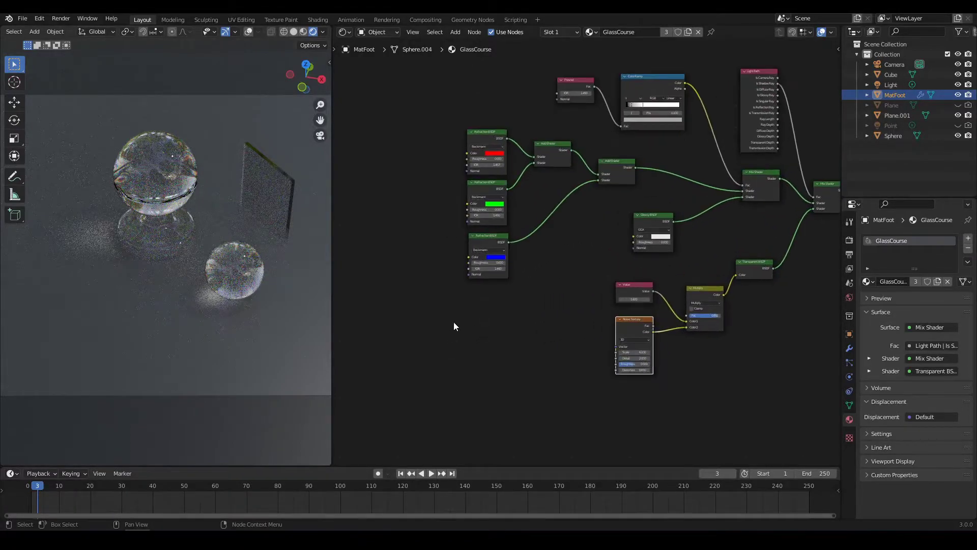
pyautogui.moveTo(455, 322); pyautogui.dragTo(542, 333, button='middle')
pyautogui.scroll(1, 542, 333)
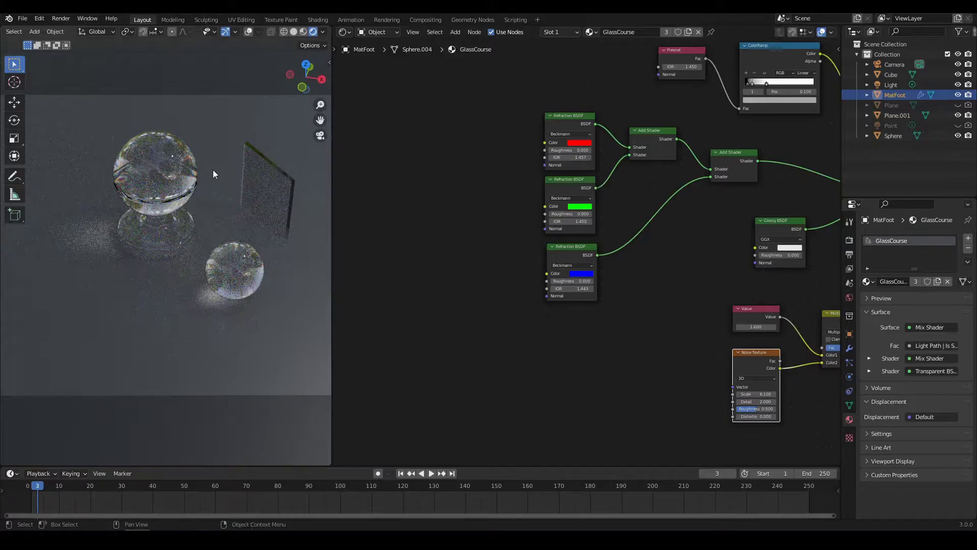
# - Examine the IOR settings of the three Refraction BSDF nodes in the glass node tree
pyautogui.scroll(1, 507, 330)
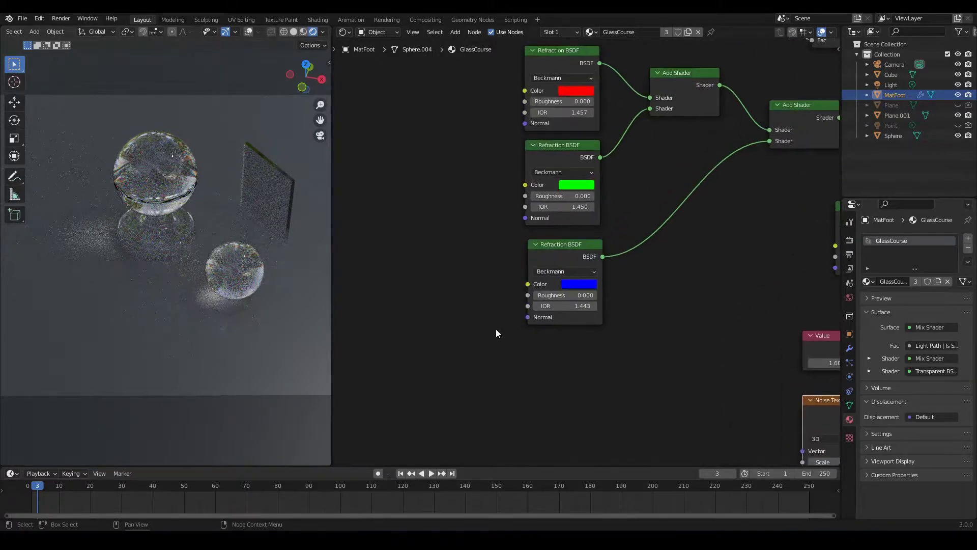
pyautogui.scroll(1, 497, 344)
pyautogui.moveTo(513, 134); pyautogui.dragTo(635, 388)
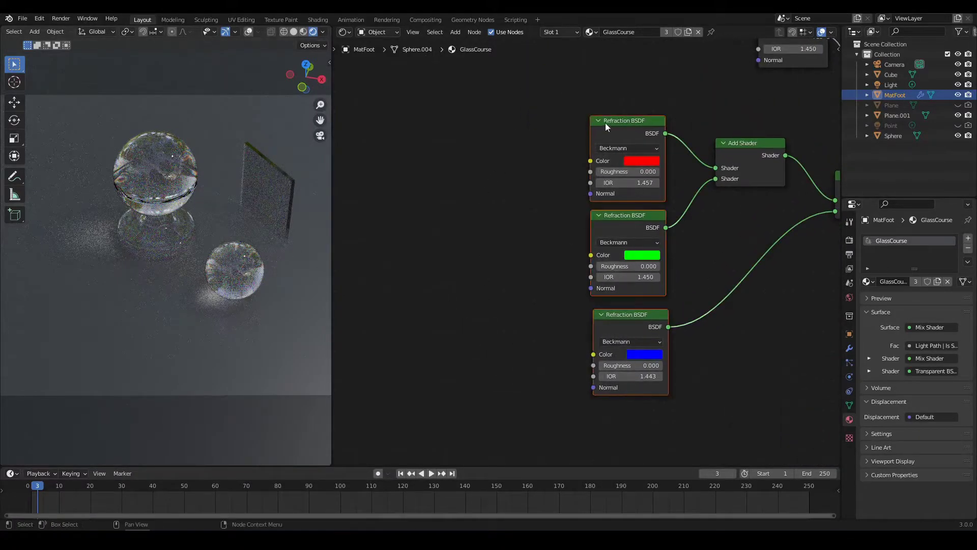
pyautogui.click(495, 322)
pyautogui.moveTo(515, 368)
pyautogui.mouseDown(button='middle')
pyautogui.moveTo(508, 343)
pyautogui.moveTo(515, 366)
pyautogui.mouseUp(button='middle')
pyautogui.scroll(2, 500, 349)
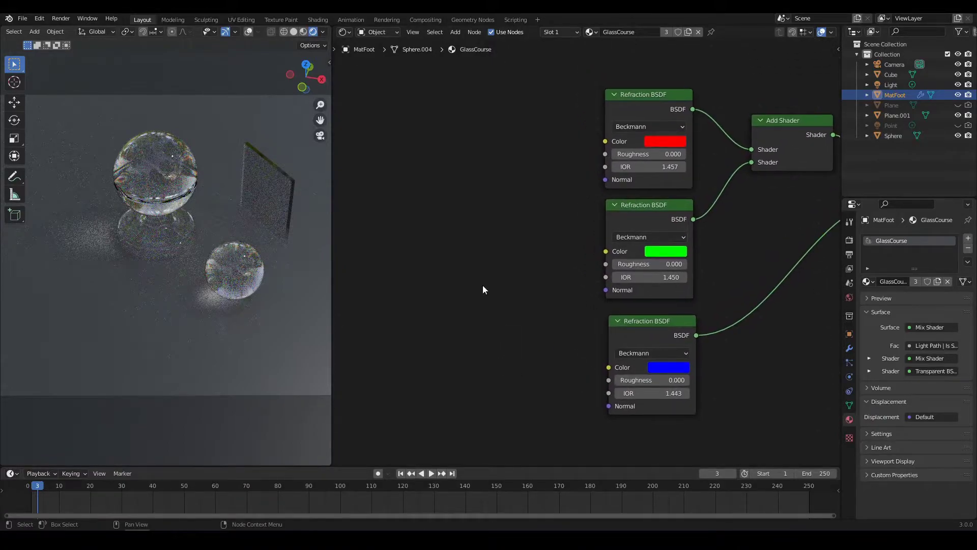
pyautogui.moveTo(487, 286); pyautogui.dragTo(497, 283, button='middle')
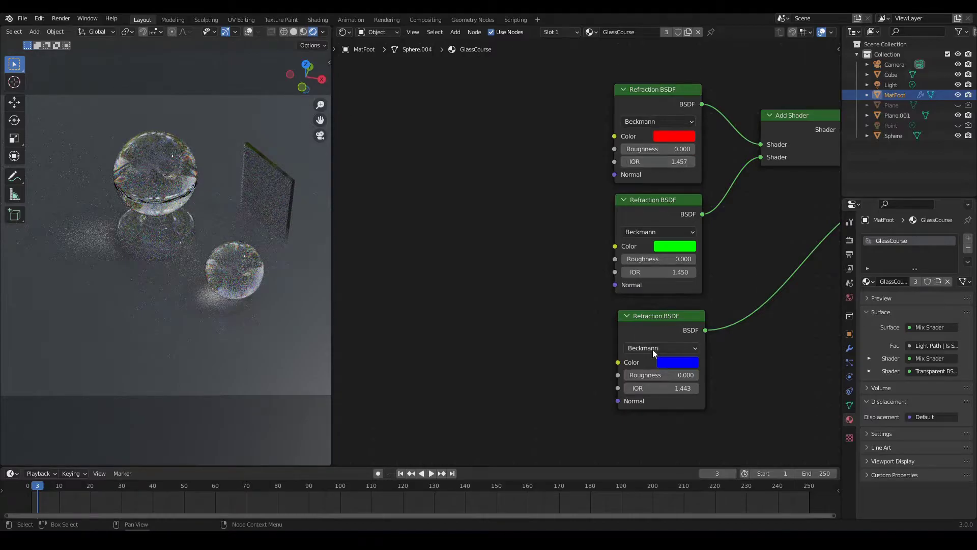
# - Add a Value node beside the Refraction BSDF nodes and duplicate it directly below the original
pyautogui.moveTo(483, 338); pyautogui.dragTo(519, 330, button='middle')
pyautogui.hotkey('shift', 'a')
pyautogui.moveTo(519, 329)
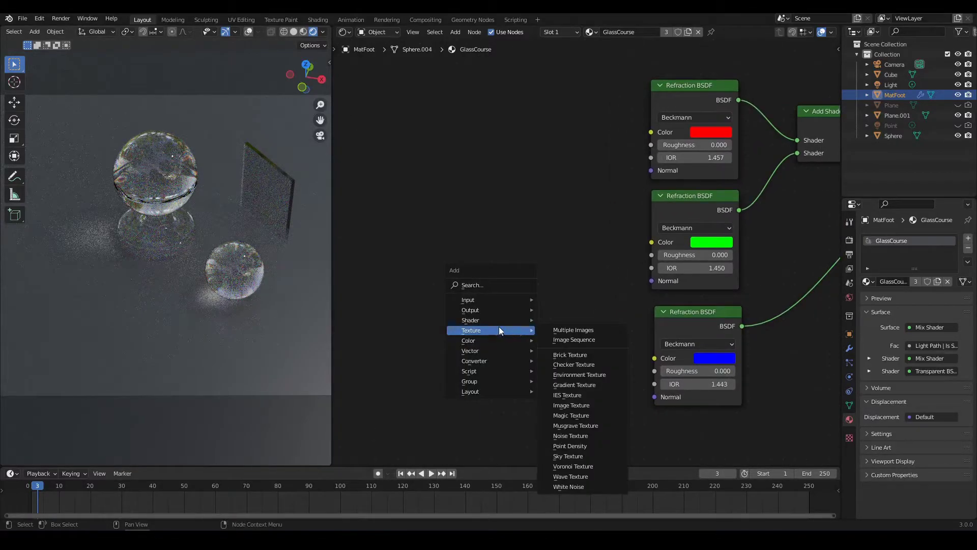
pyautogui.moveTo(490, 300)
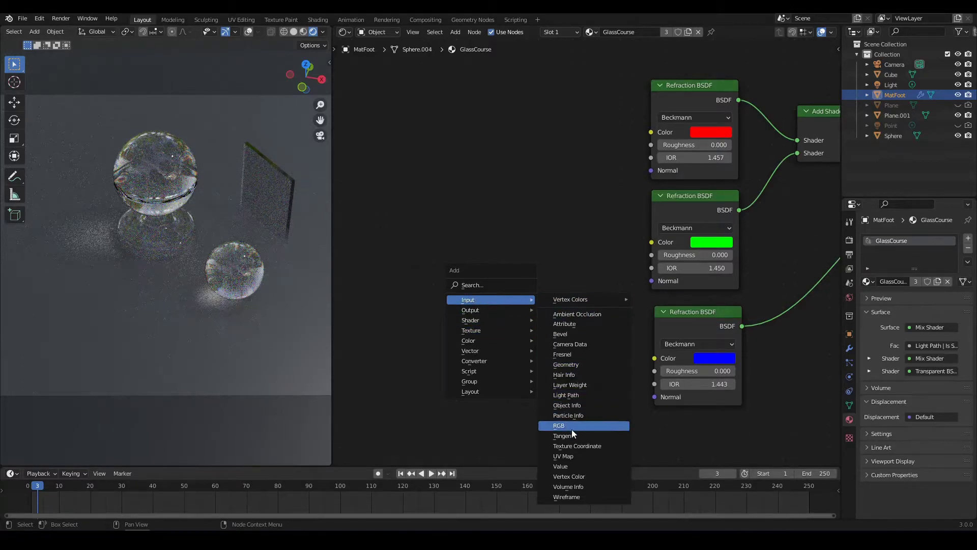
pyautogui.click(563, 467)
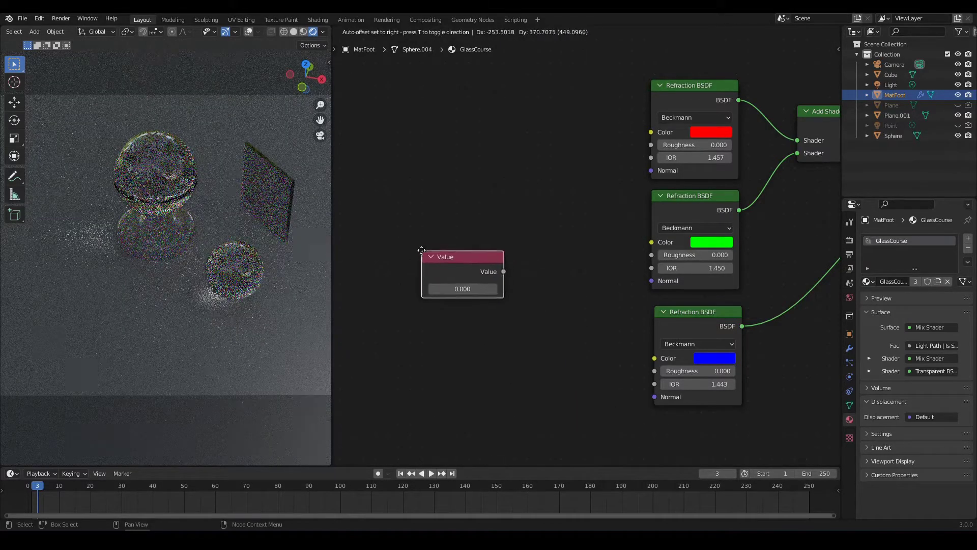
pyautogui.click(438, 254)
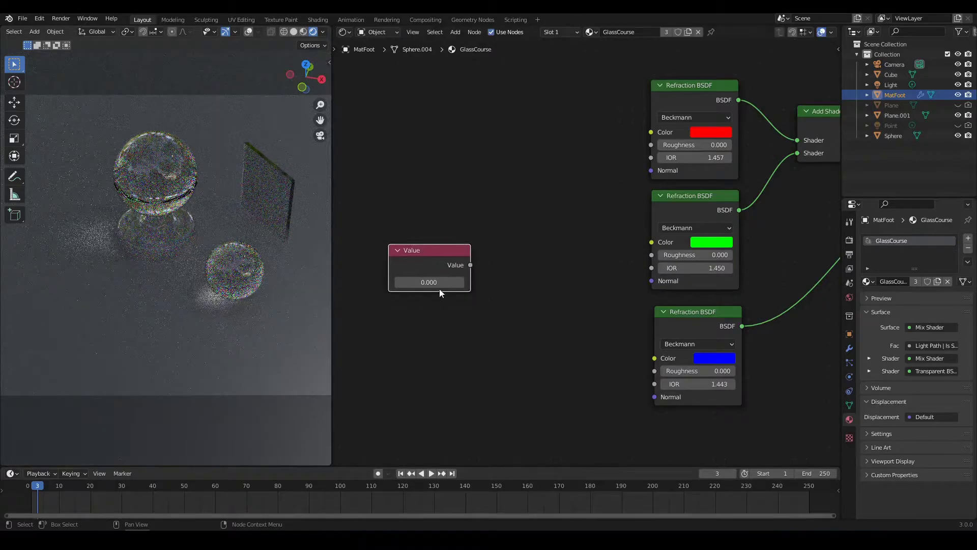
pyautogui.moveTo(435, 249); pyautogui.dragTo(433, 237)
pyautogui.hotkey('shift', 'd')
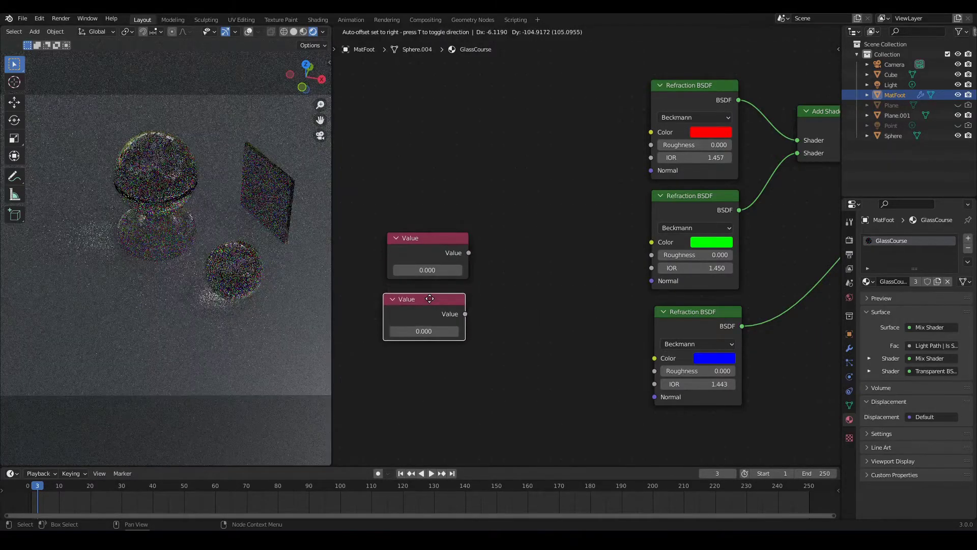
pyautogui.click(435, 301)
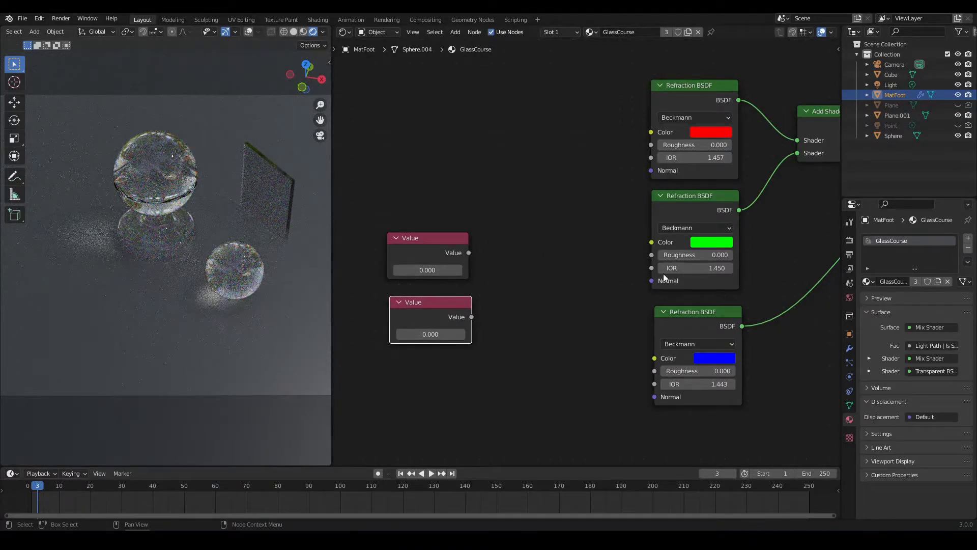
# - Set the upper Value node to 1.45 and the lower one to 0.007, spacing both further from the Refraction BSDF nodes
pyautogui.click(437, 270)
pyautogui.write('1.45')
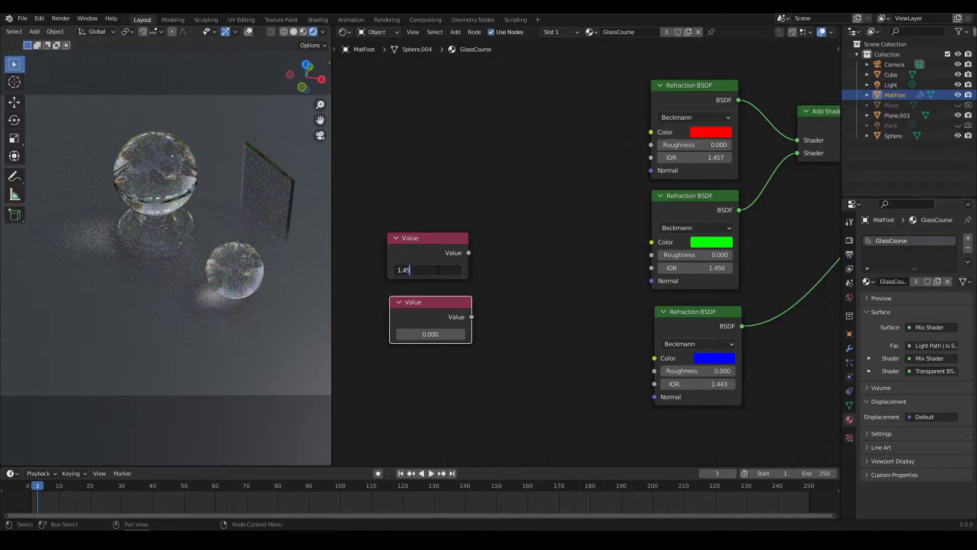
pyautogui.press('Return')
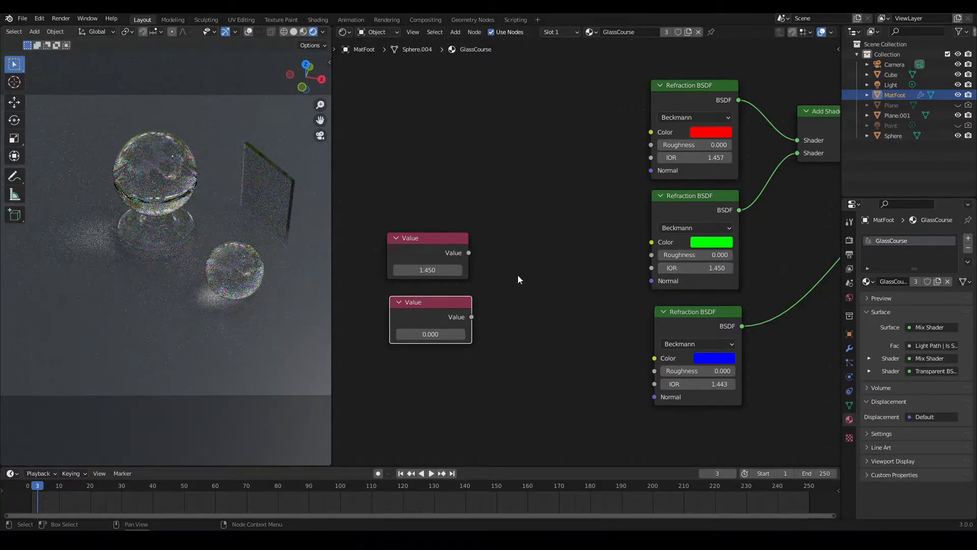
pyautogui.moveTo(454, 304); pyautogui.dragTo(450, 310)
pyautogui.click(441, 338)
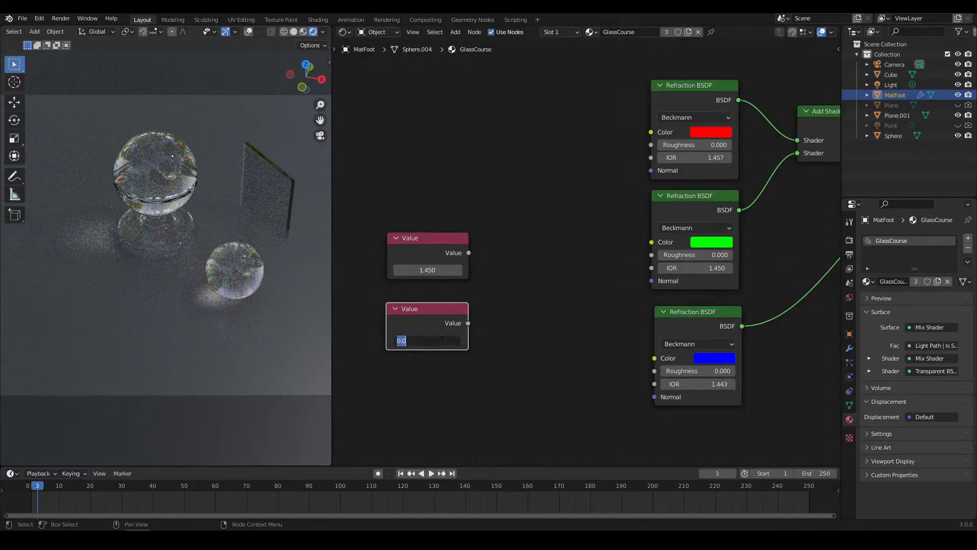
pyautogui.write('0.007')
pyautogui.press('Return')
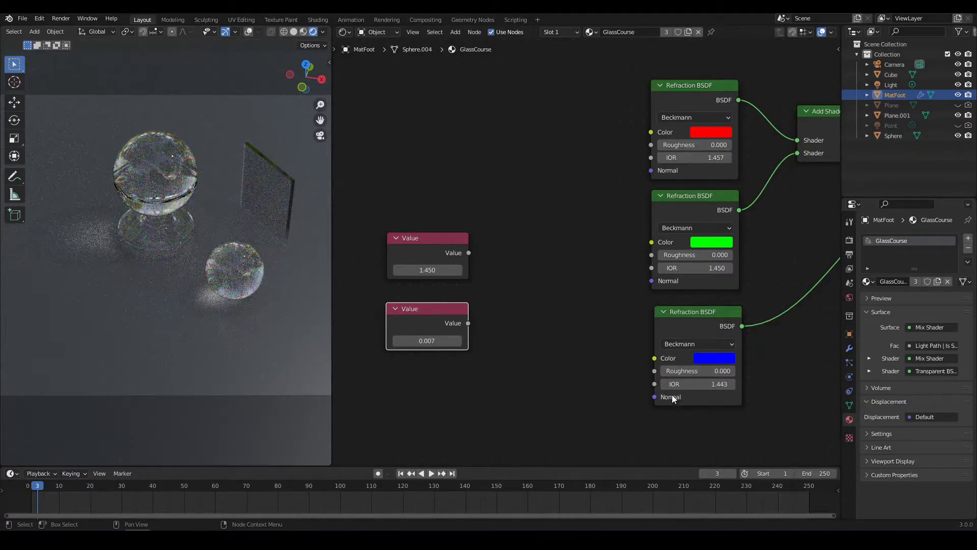
pyautogui.moveTo(449, 259); pyautogui.dragTo(424, 250)
pyautogui.moveTo(431, 308); pyautogui.dragTo(405, 296)
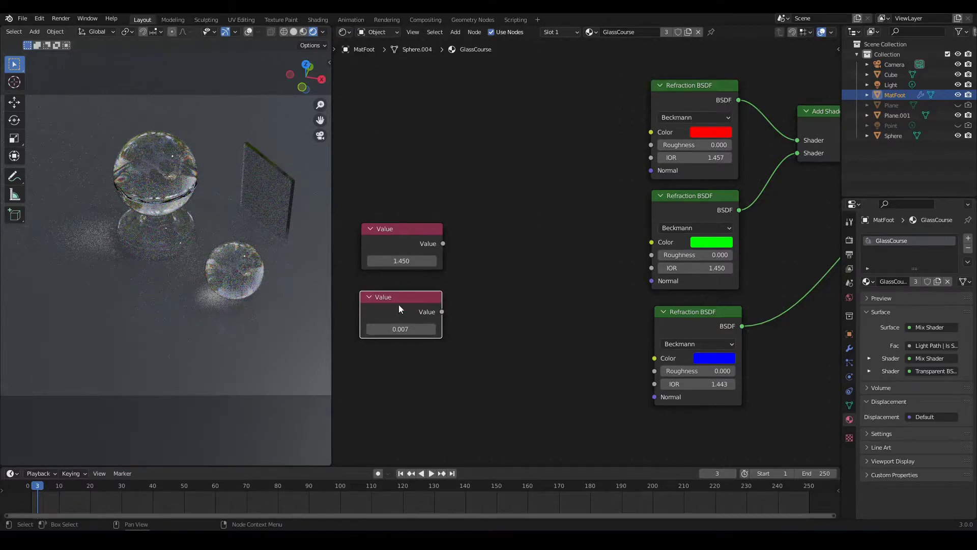
# - Add a Math node set to Add that sums the 1.45 and 0.007 Value nodes
pyautogui.hotkey('shift', 'a')
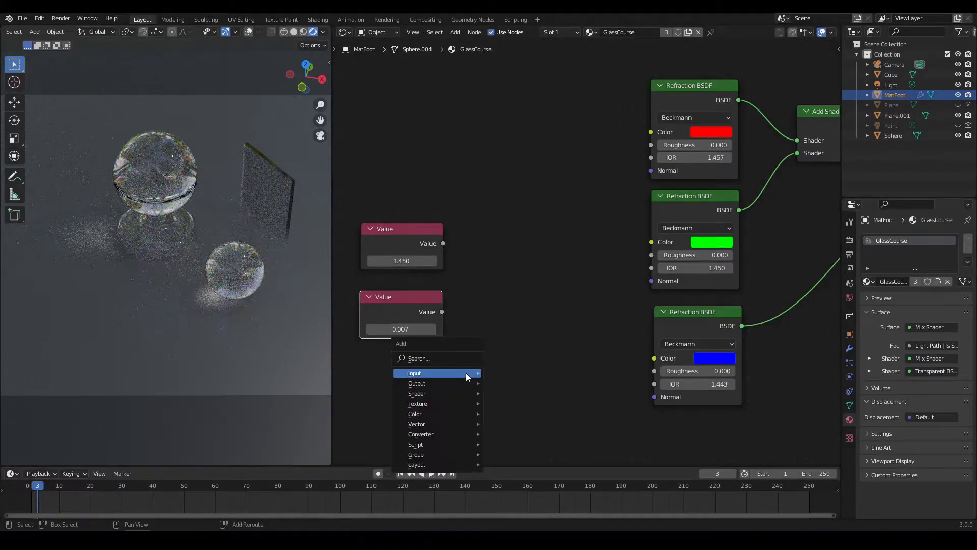
pyautogui.moveTo(456, 438)
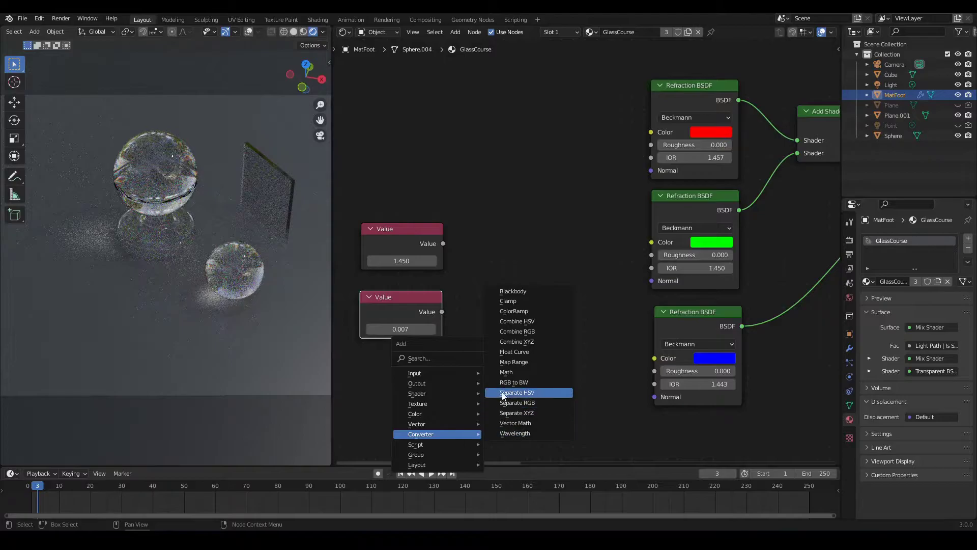
pyautogui.click(514, 372)
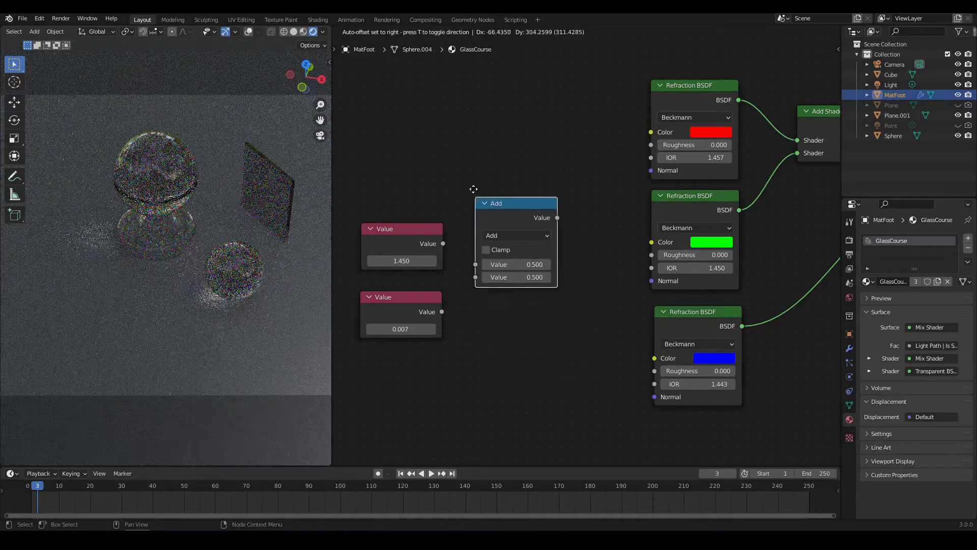
pyautogui.click(483, 155)
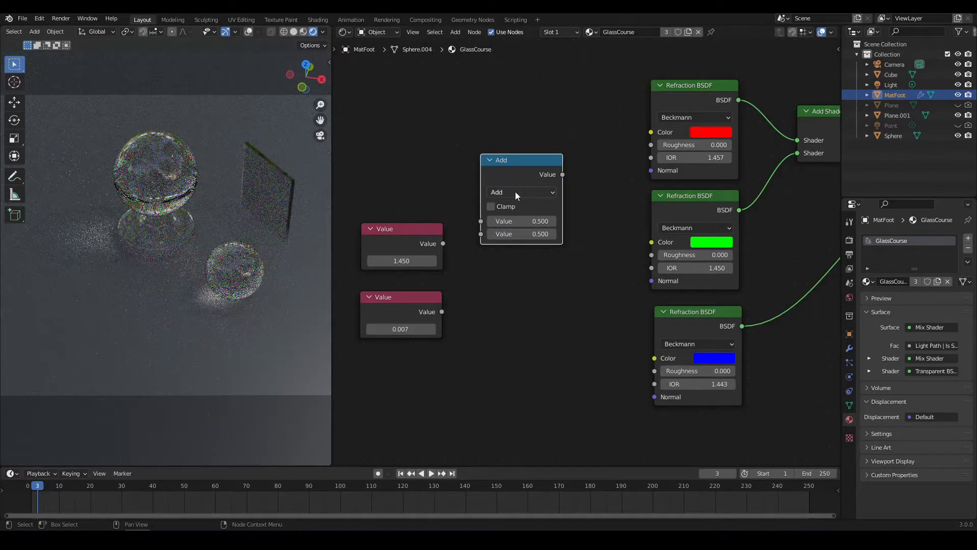
pyautogui.moveTo(420, 230); pyautogui.dragTo(480, 222)
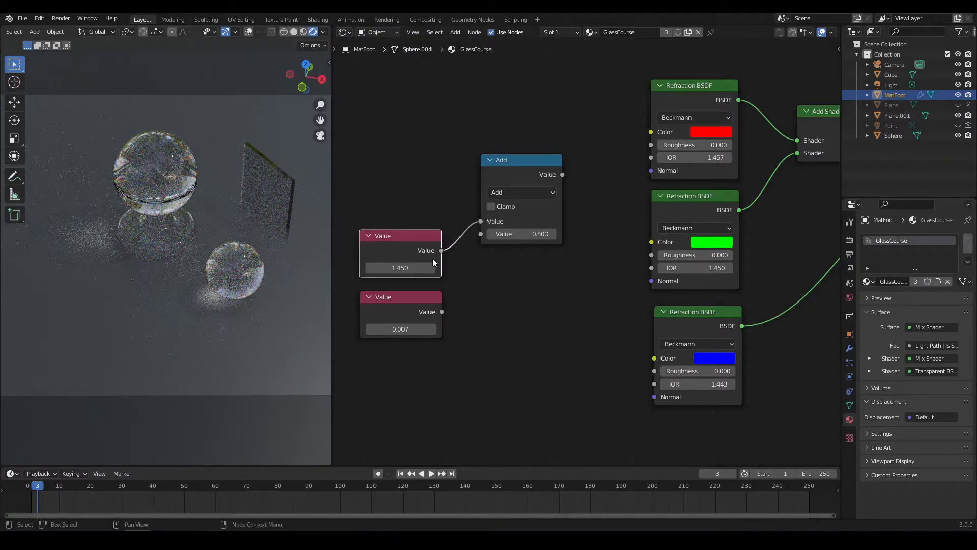
pyautogui.moveTo(443, 312); pyautogui.dragTo(481, 234)
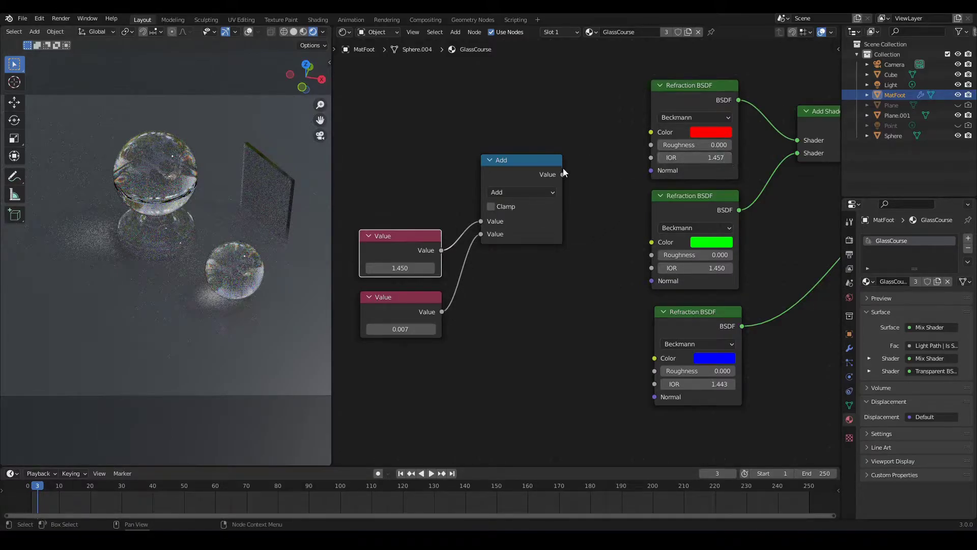
# - Connect the Add result to the red Refraction BSDF's IOR and the 1.45 Value node to the green one's IOR
pyautogui.moveTo(563, 174); pyautogui.dragTo(650, 157)
pyautogui.moveTo(593, 246); pyautogui.dragTo(602, 217, button='middle')
pyautogui.moveTo(407, 268); pyautogui.dragTo(407, 328)
pyautogui.moveTo(419, 206); pyautogui.dragTo(661, 239)
pyautogui.moveTo(431, 244); pyautogui.dragTo(432, 225)
pyautogui.keyDown('shift'); pyautogui.scroll(-2, 506, 284); pyautogui.keyUp('shift')
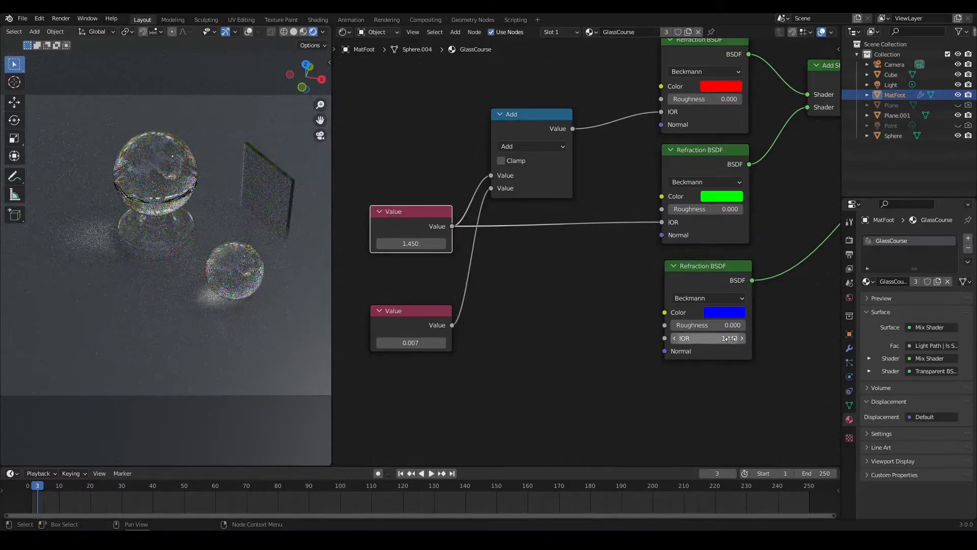
# - Make a Subtract copy of the Add node that takes 0.007 from 1.45 and drives the blue Refraction BSDF's IOR
pyautogui.moveTo(437, 313); pyautogui.dragTo(434, 310)
pyautogui.click(527, 117)
pyautogui.hotkey('shift', 'd')
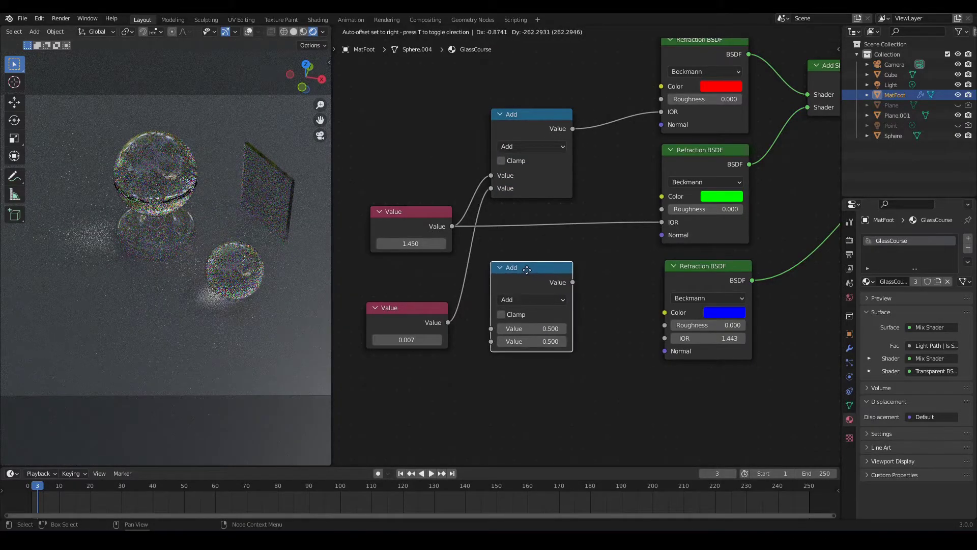
pyautogui.click(526, 268)
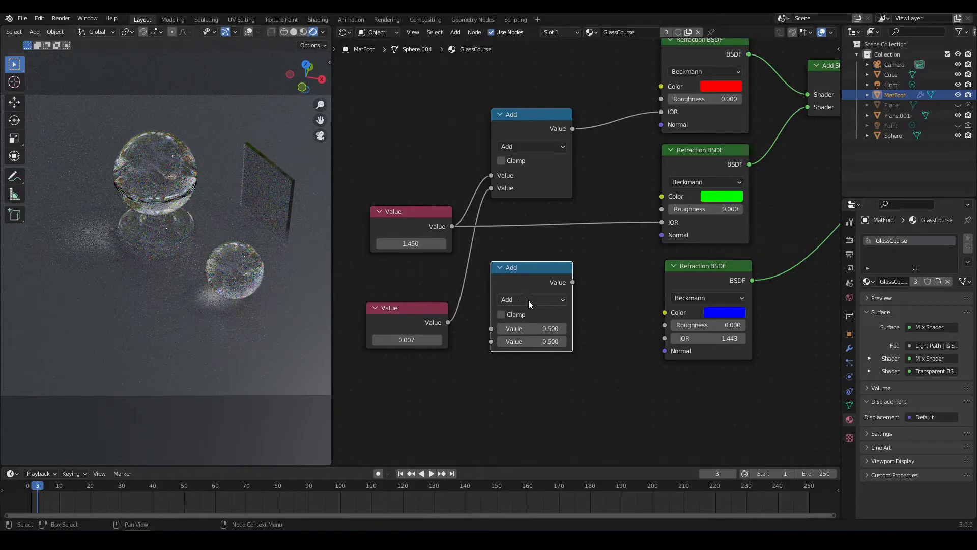
pyautogui.click(528, 300)
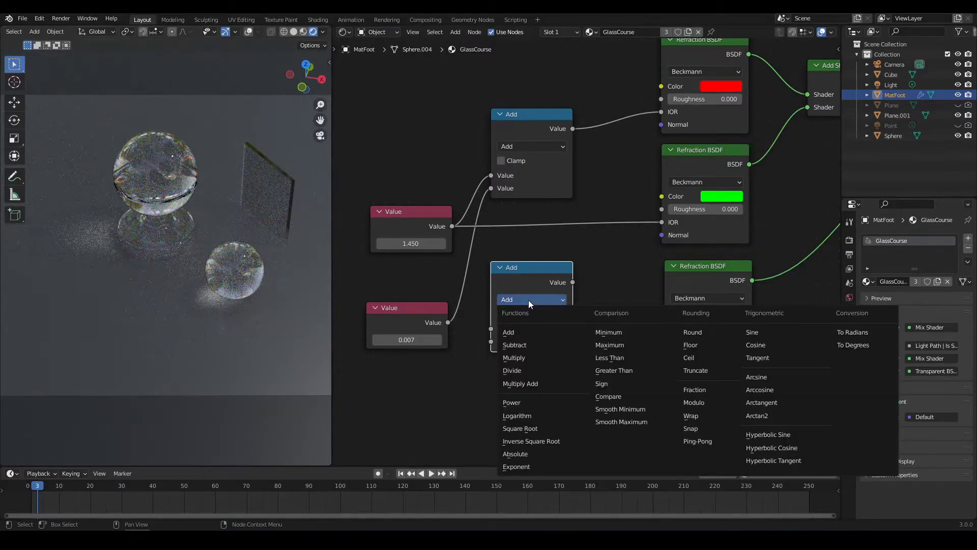
pyautogui.click(524, 345)
pyautogui.moveTo(452, 226); pyautogui.dragTo(492, 342)
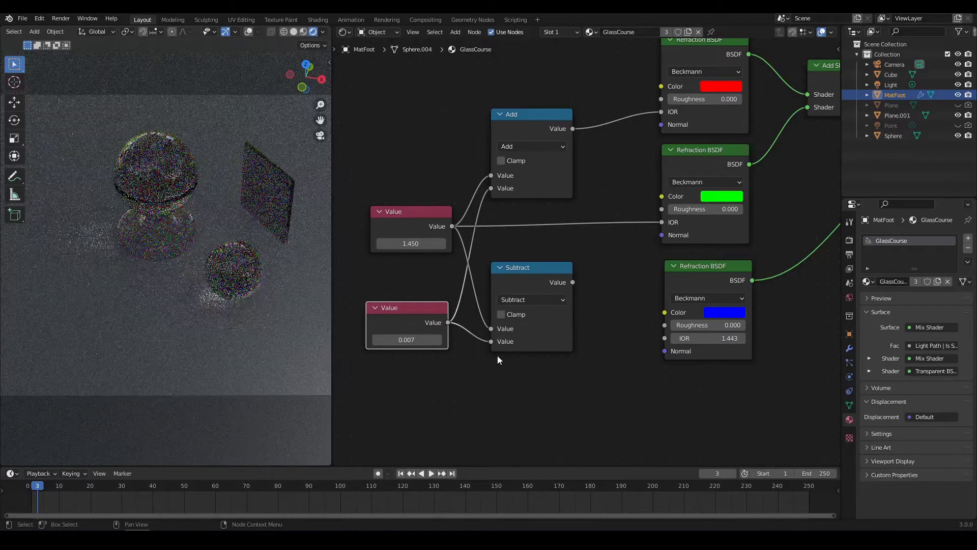
pyautogui.moveTo(572, 282); pyautogui.dragTo(667, 343)
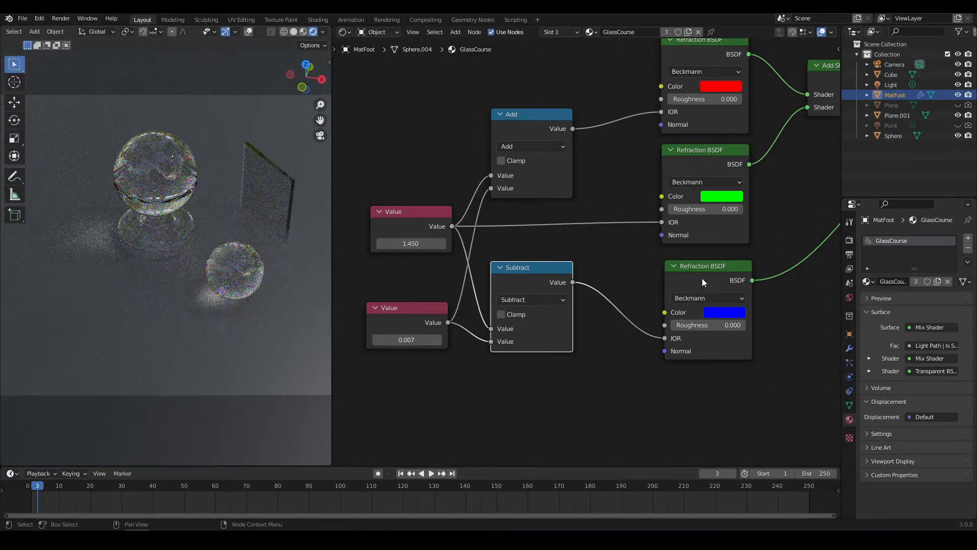
# - Try a value of 0.097 in the lower Value node and reset it to 0.007
pyautogui.moveTo(525, 408); pyautogui.dragTo(567, 414, button='middle')
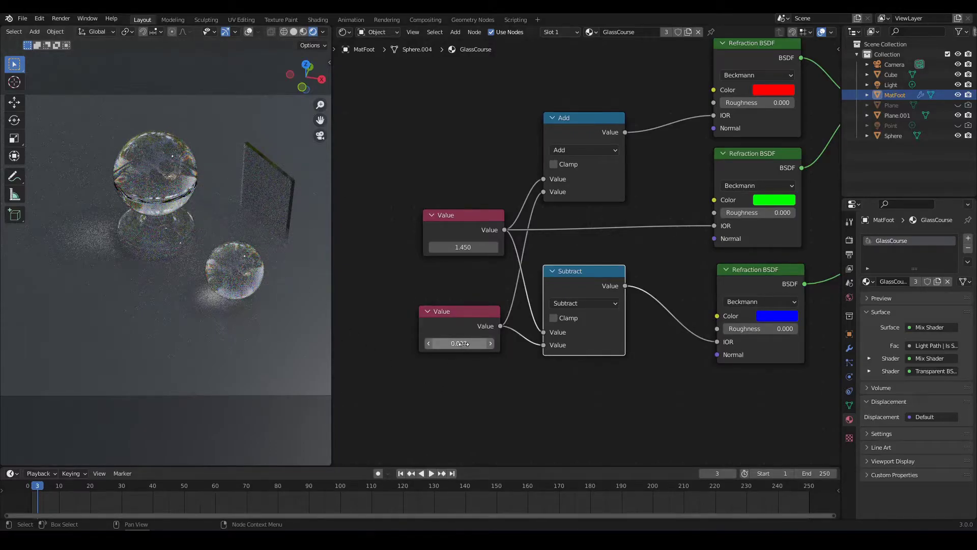
pyautogui.moveTo(462, 343)
pyautogui.keyDown('shift'); pyautogui.mouseDown()
pyautogui.moveTo(481, 343)
pyautogui.moveTo(455, 344)
pyautogui.mouseUp(); pyautogui.keyUp('shift')
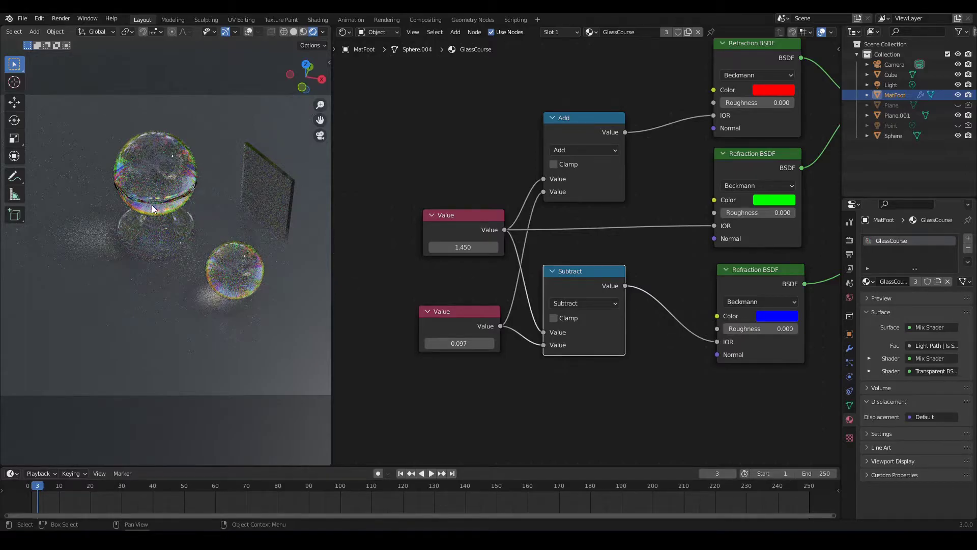
pyautogui.click(464, 344)
pyautogui.write('0.007')
pyautogui.press('Return')
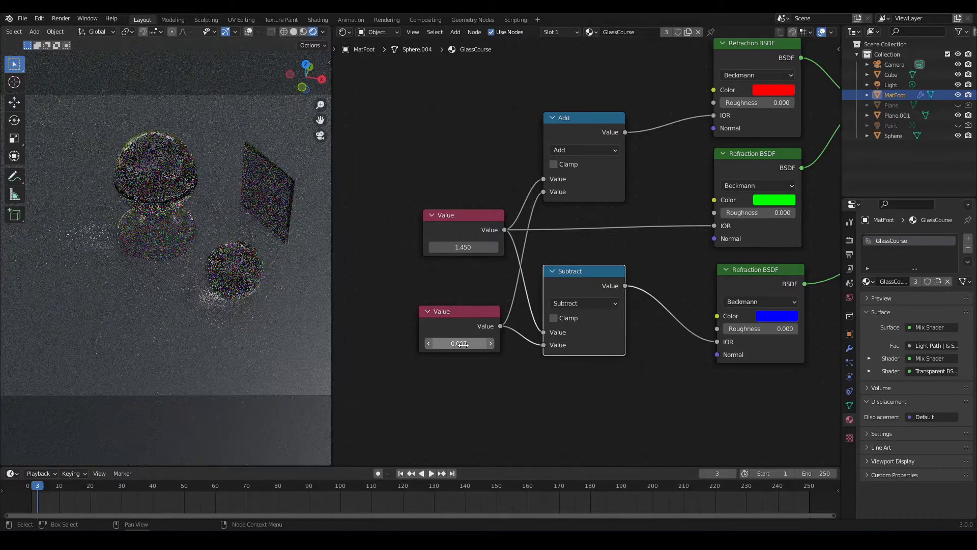
# - Move the group of IOR Value, Add and Subtract nodes down and away from the Refraction BSDF nodes
pyautogui.scroll(-3, 547, 392)
pyautogui.moveTo(440, 139); pyautogui.dragTo(573, 363)
pyautogui.moveTo(588, 267); pyautogui.dragTo(476, 388)
pyautogui.click(511, 341)
pyautogui.moveTo(476, 298); pyautogui.dragTo(473, 264)
# - Try lowering the green Refraction BSDF colour's G value to 0.225 and 0.407, and restore it to 1.000
pyautogui.moveTo(665, 375); pyautogui.dragTo(565, 386, button='middle')
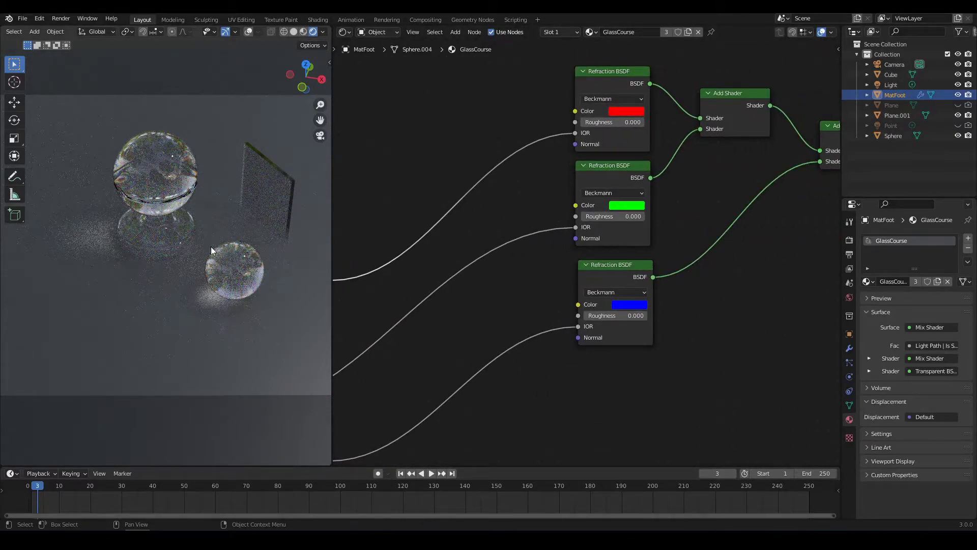
pyautogui.moveTo(519, 277); pyautogui.dragTo(484, 309, button='middle')
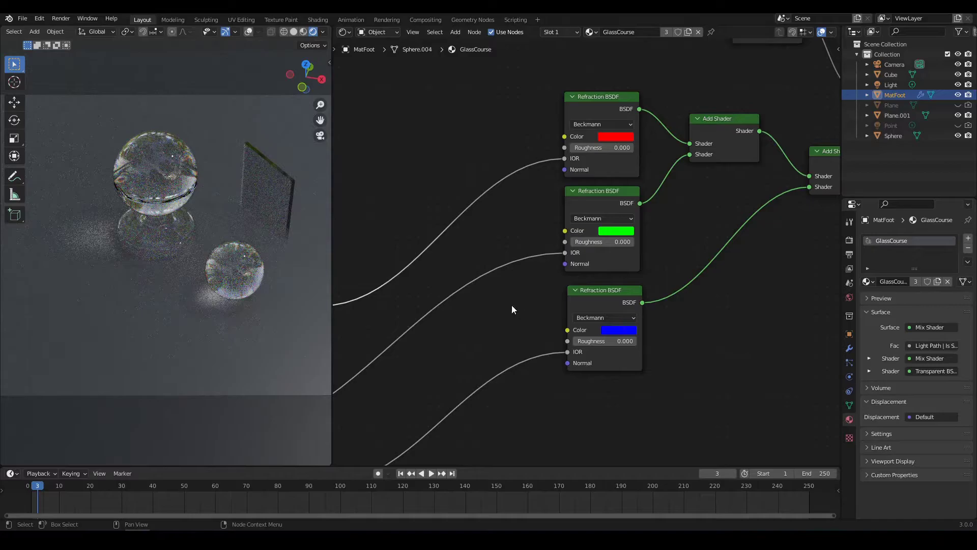
pyautogui.scroll(2, 511, 306)
pyautogui.moveTo(509, 310); pyautogui.dragTo(505, 327, button='middle')
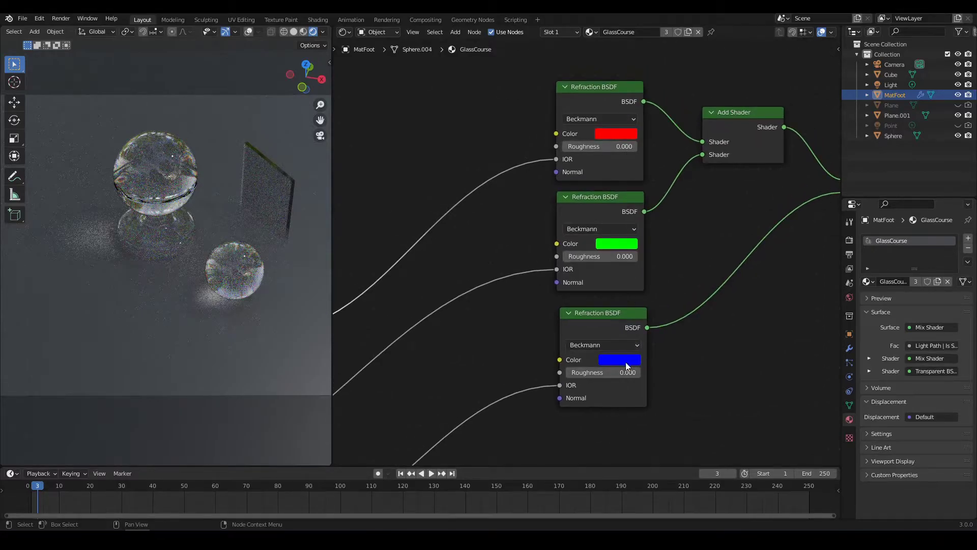
pyautogui.moveTo(716, 227); pyautogui.dragTo(581, 254, button='middle')
pyautogui.scroll(-2, 579, 254)
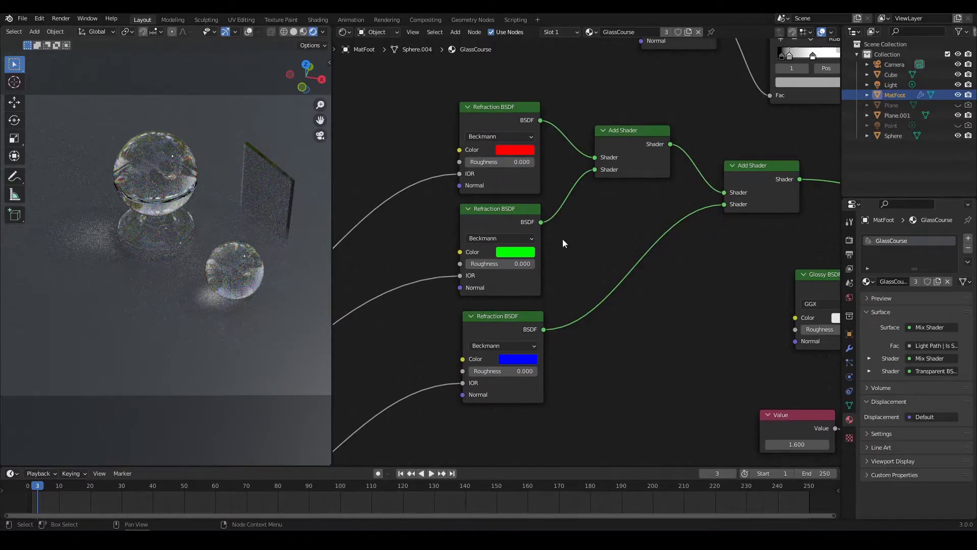
pyautogui.moveTo(583, 254); pyautogui.dragTo(594, 257, button='middle')
pyautogui.click(537, 260)
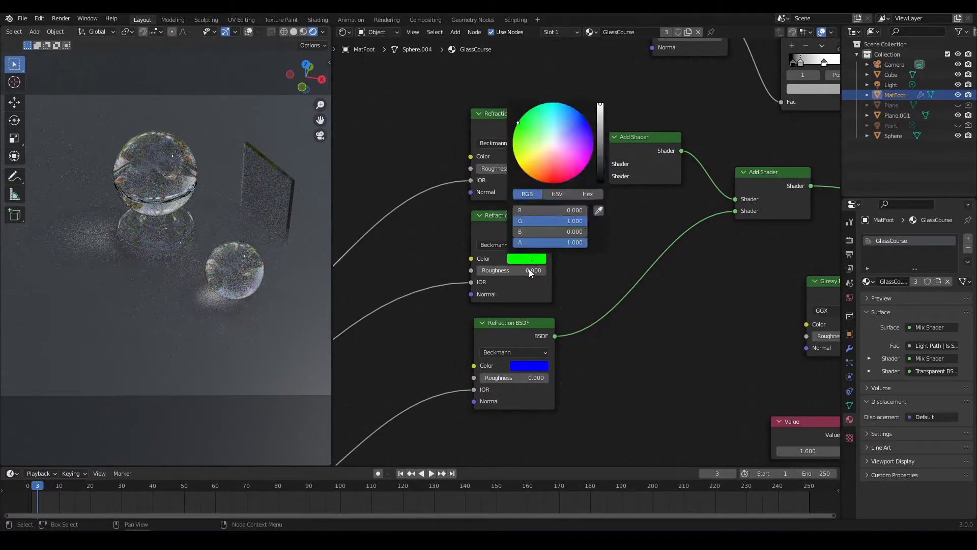
pyautogui.moveTo(578, 226); pyautogui.dragTo(530, 225)
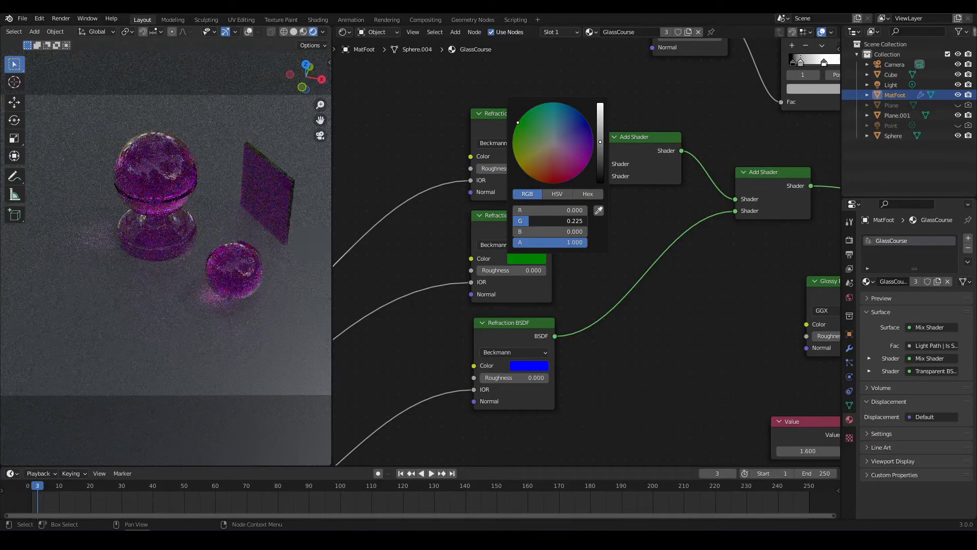
pyautogui.moveTo(530, 226); pyautogui.dragTo(541, 226)
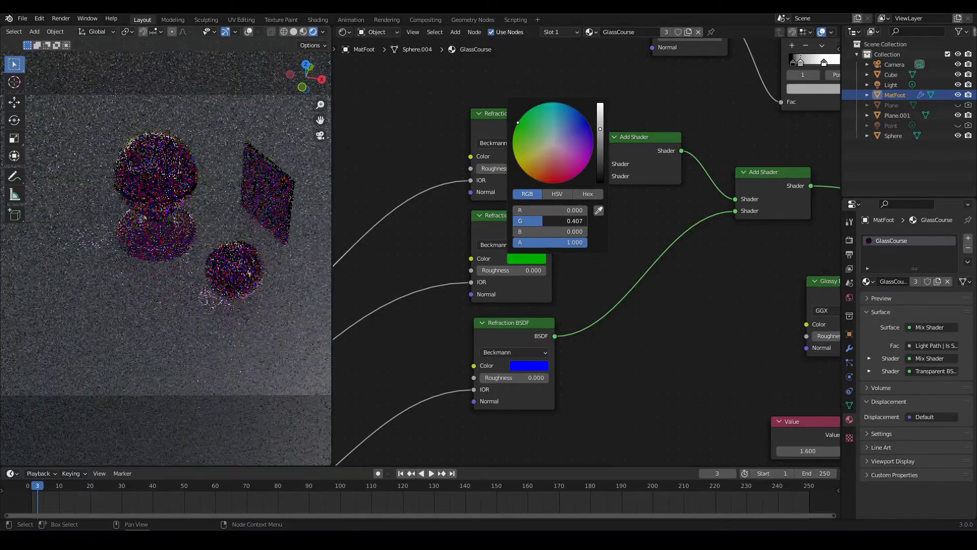
pyautogui.moveTo(540, 221); pyautogui.dragTo(588, 221)
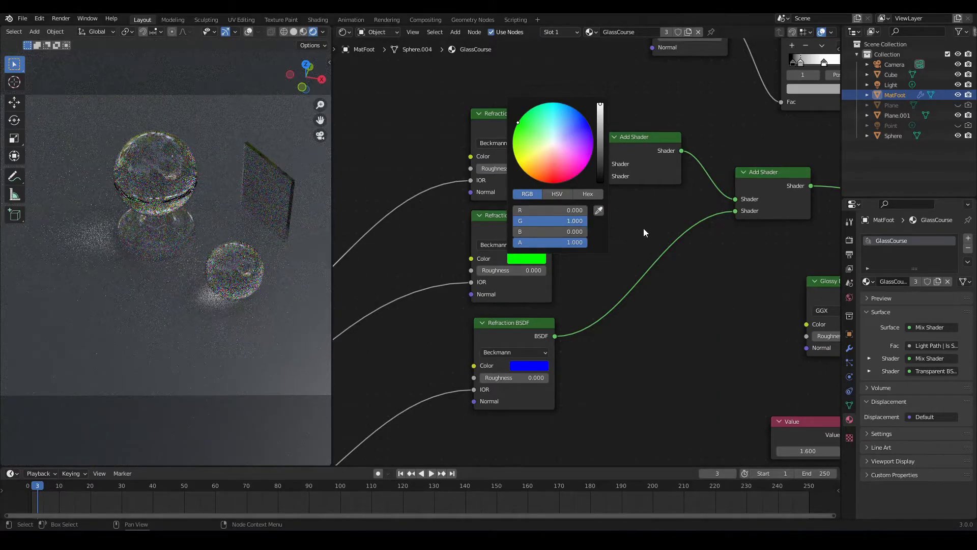
# - Add an RGB input node and place it above the IOR Add node, ahead of the Refraction BSDF nodes
pyautogui.moveTo(595, 249); pyautogui.dragTo(649, 238, button='middle')
pyautogui.scroll(-1, 650, 238)
pyautogui.scroll(-1, 637, 274)
pyautogui.moveTo(695, 313)
pyautogui.mouseDown(button='middle')
pyautogui.moveTo(733, 308)
pyautogui.moveTo(689, 316)
pyautogui.mouseUp(button='middle')
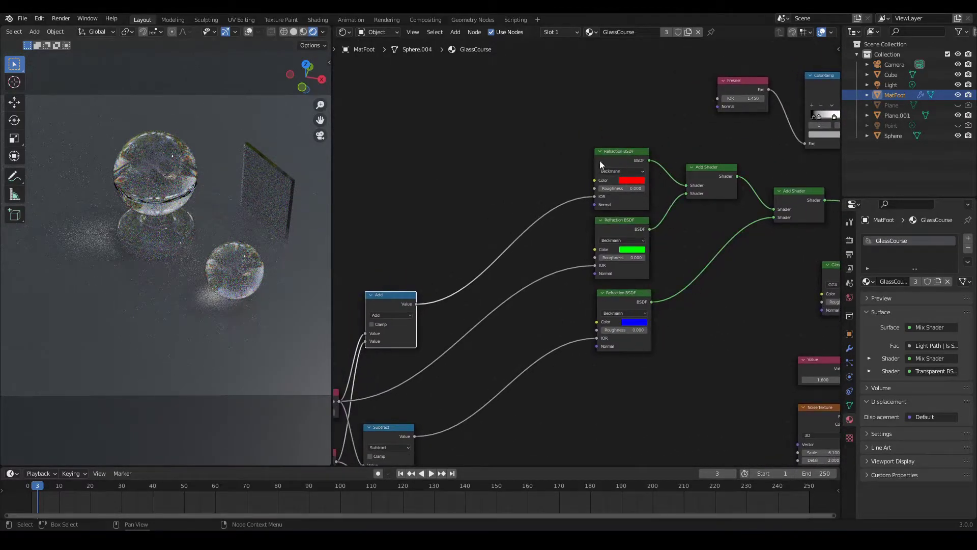
pyautogui.scroll(-1, 784, 260)
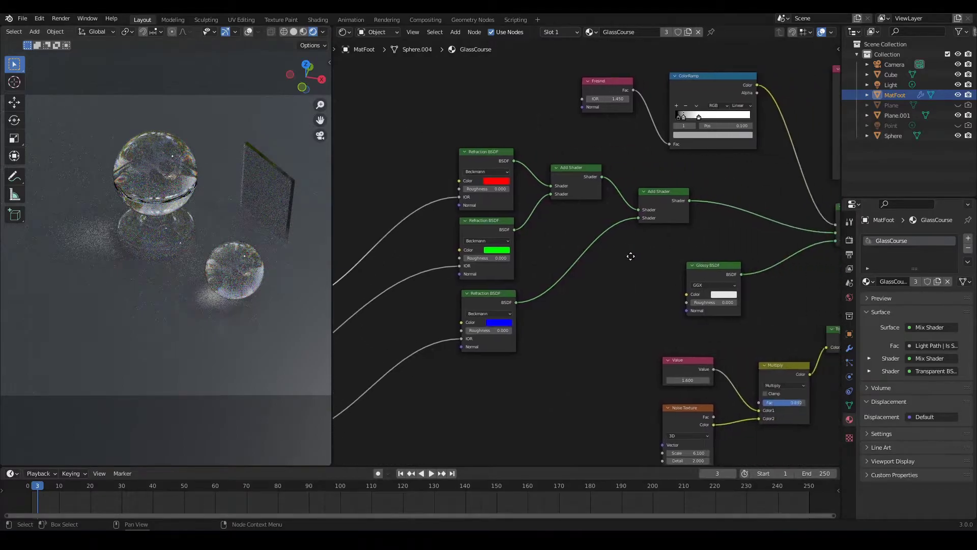
pyautogui.scroll(1, 633, 253)
pyautogui.moveTo(691, 295); pyautogui.dragTo(750, 291, button='middle')
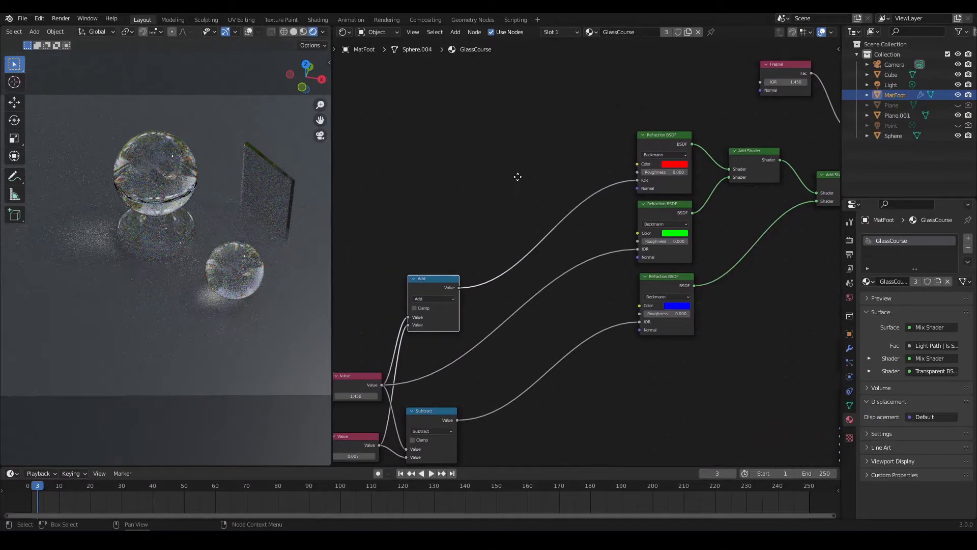
pyautogui.moveTo(512, 175); pyautogui.dragTo(567, 187, button='middle')
pyautogui.hotkey('shift', 'a')
pyautogui.moveTo(567, 187)
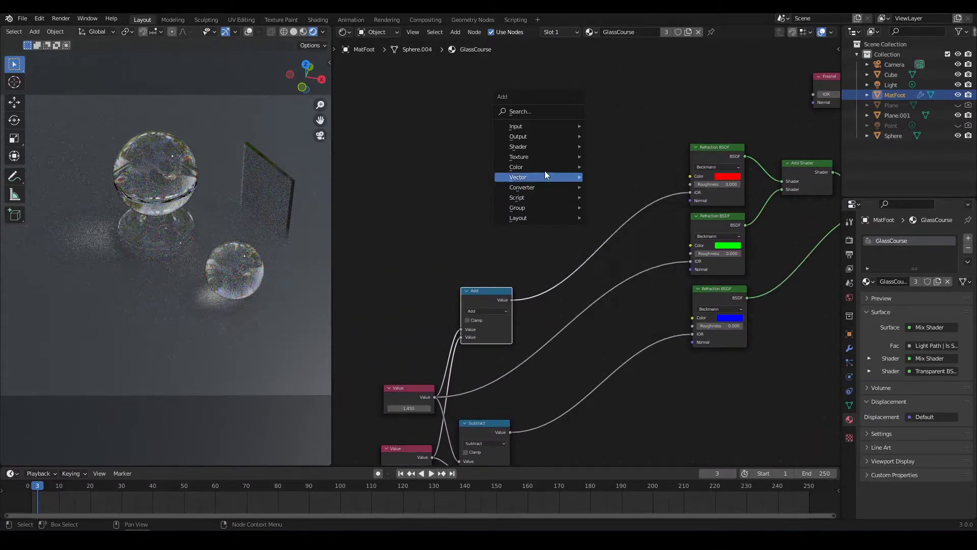
pyautogui.moveTo(545, 126)
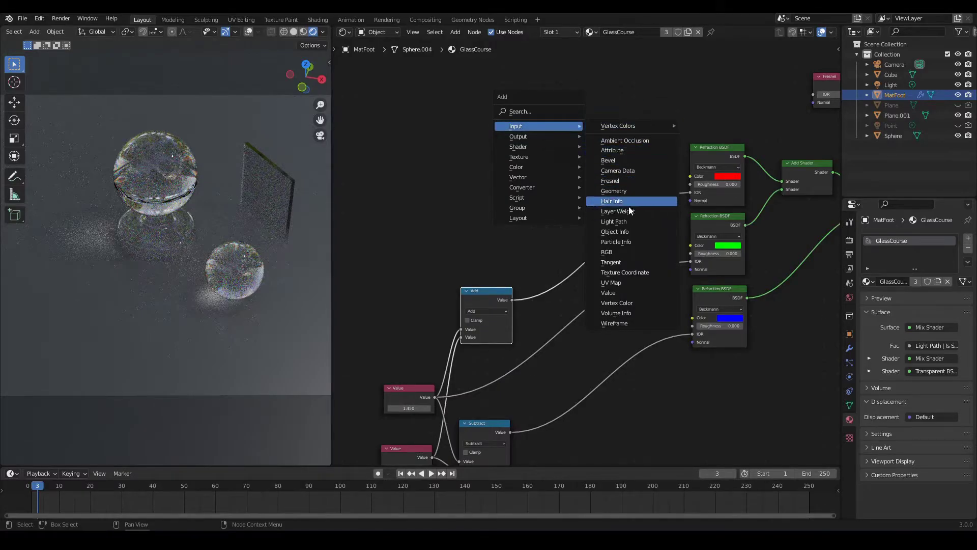
pyautogui.click(616, 253)
pyautogui.click(435, 191)
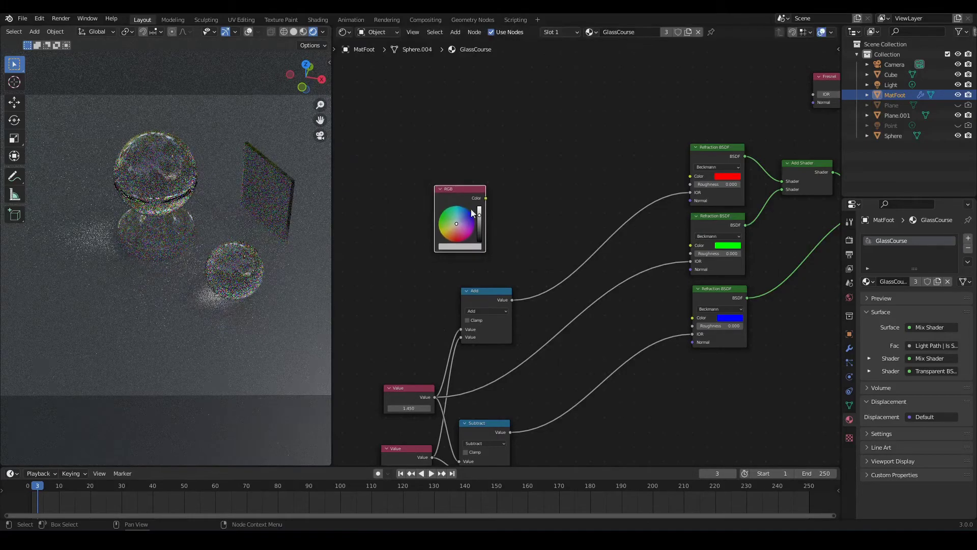
pyautogui.scroll(2, 482, 225)
pyautogui.moveTo(500, 178); pyautogui.dragTo(443, 176)
pyautogui.moveTo(519, 193); pyautogui.dragTo(540, 200, button='middle')
pyautogui.scroll(1, 536, 173)
# - Add a Separate RGB node beside the RGB node and connect the RGB node's Color to its Image input
pyautogui.hotkey('shift', 'a')
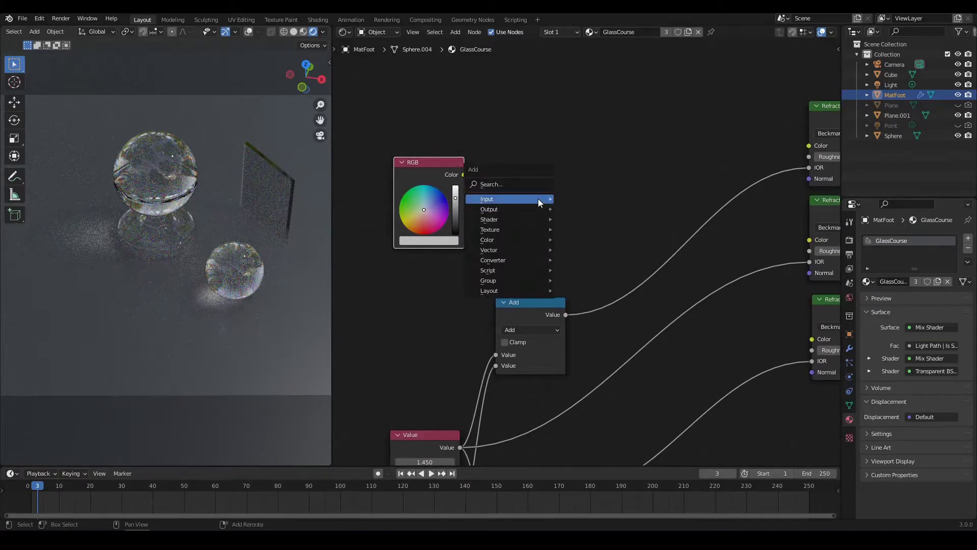
pyautogui.moveTo(510, 260)
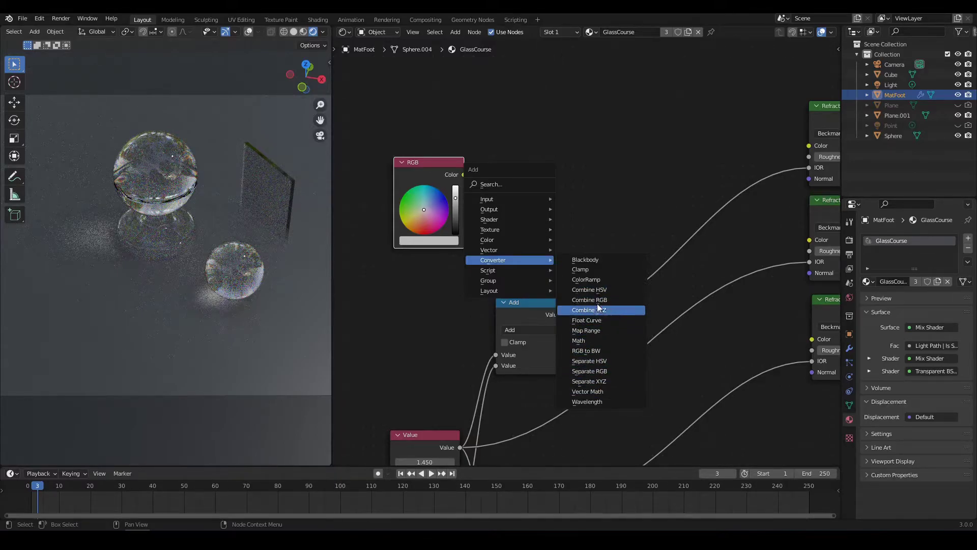
pyautogui.click(589, 371)
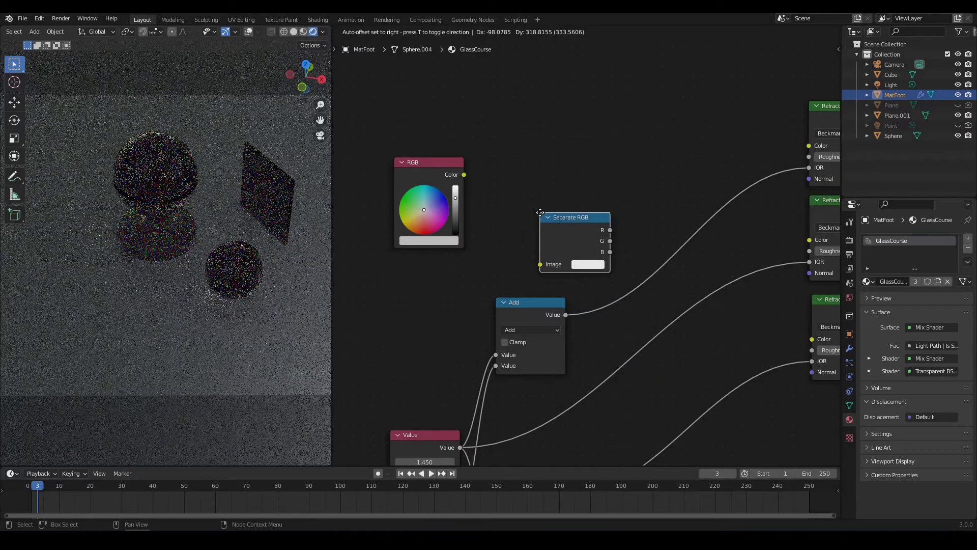
pyautogui.click(495, 157)
pyautogui.scroll(2, 493, 257)
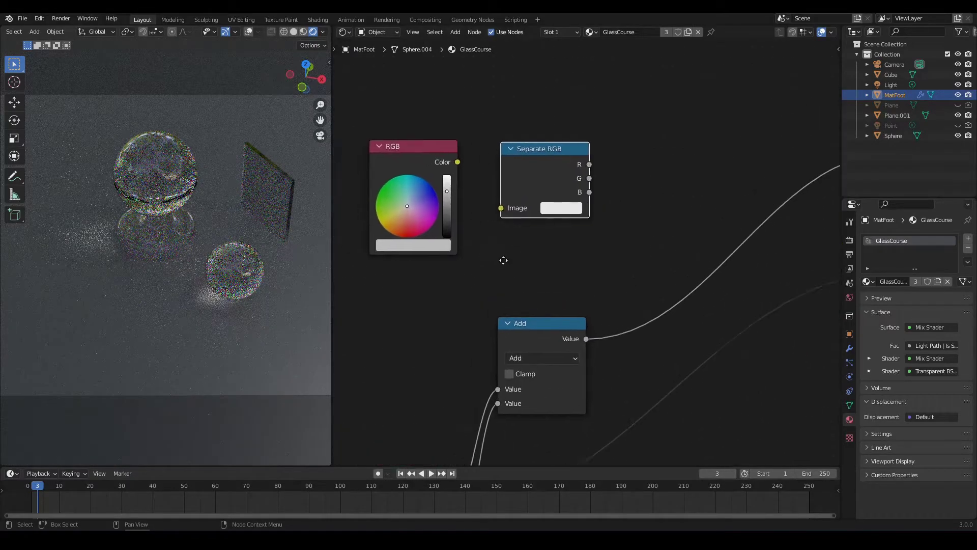
pyautogui.moveTo(515, 175); pyautogui.dragTo(560, 224)
pyautogui.scroll(-3, 633, 256)
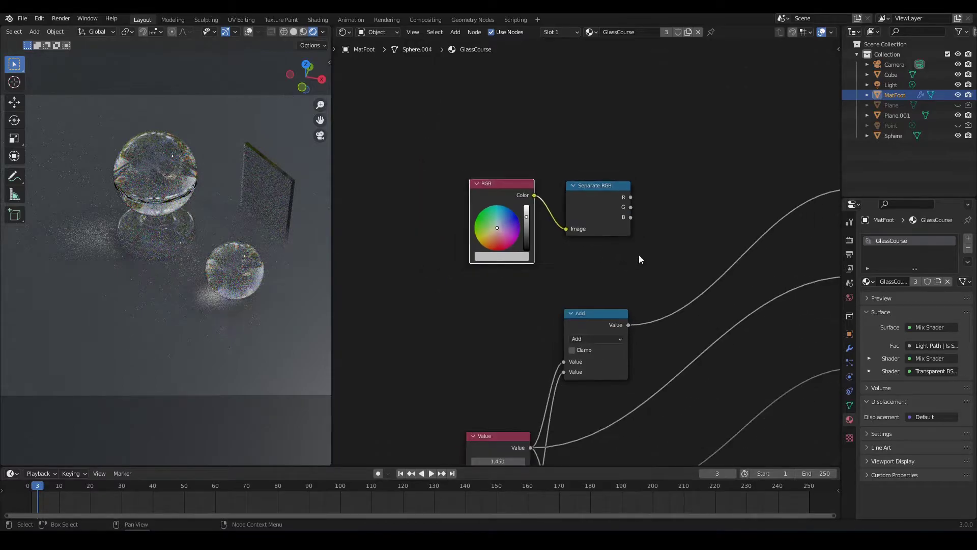
# - Examine how the Separate RGB node's R, G and B outputs correspond to the three Refraction BSDF colours
pyautogui.scroll(2, 533, 212)
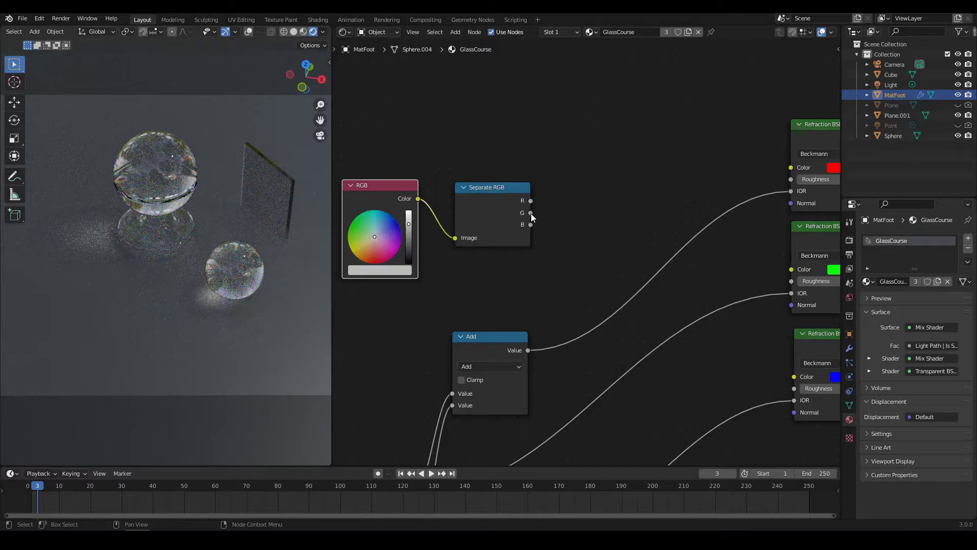
pyautogui.scroll(-2, 587, 253)
pyautogui.scroll(2, 586, 254)
pyautogui.scroll(2, 526, 261)
pyautogui.scroll(-1, 640, 265)
pyautogui.moveTo(588, 263); pyautogui.dragTo(667, 257, button='middle')
pyautogui.scroll(2, 640, 265)
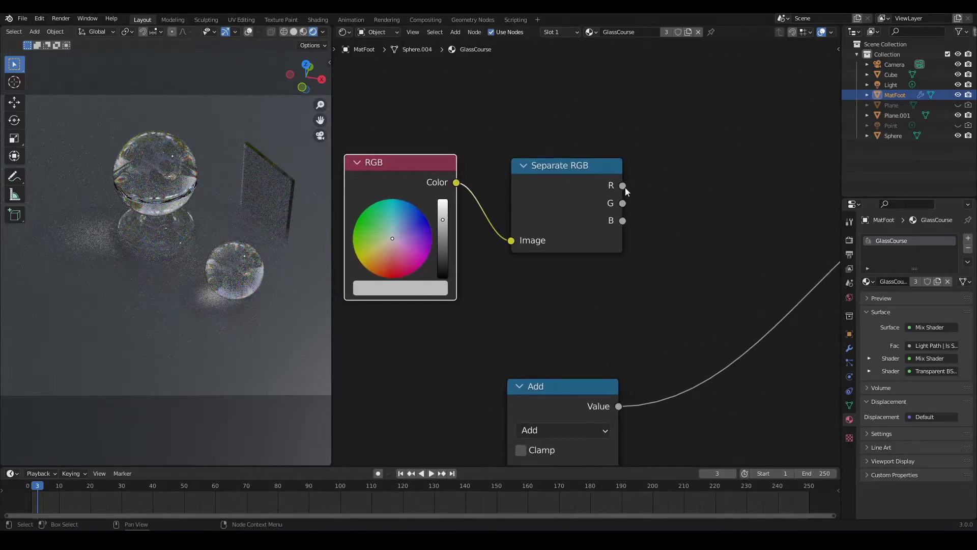
pyautogui.moveTo(622, 187); pyautogui.dragTo(708, 159)
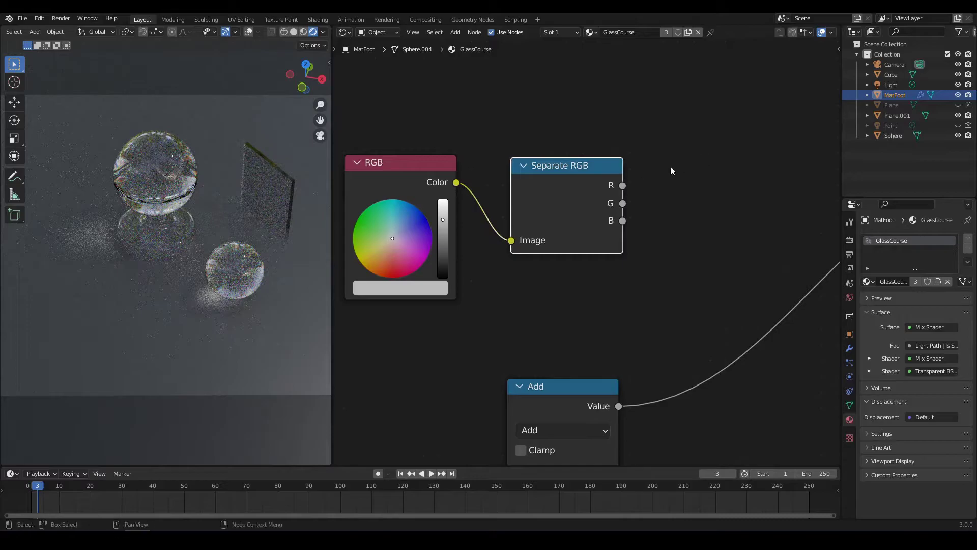
pyautogui.moveTo(622, 221); pyautogui.dragTo(650, 278)
pyautogui.scroll(-3, 645, 254)
pyautogui.scroll(3, 598, 231)
pyautogui.moveTo(639, 221); pyautogui.dragTo(568, 226, button='middle')
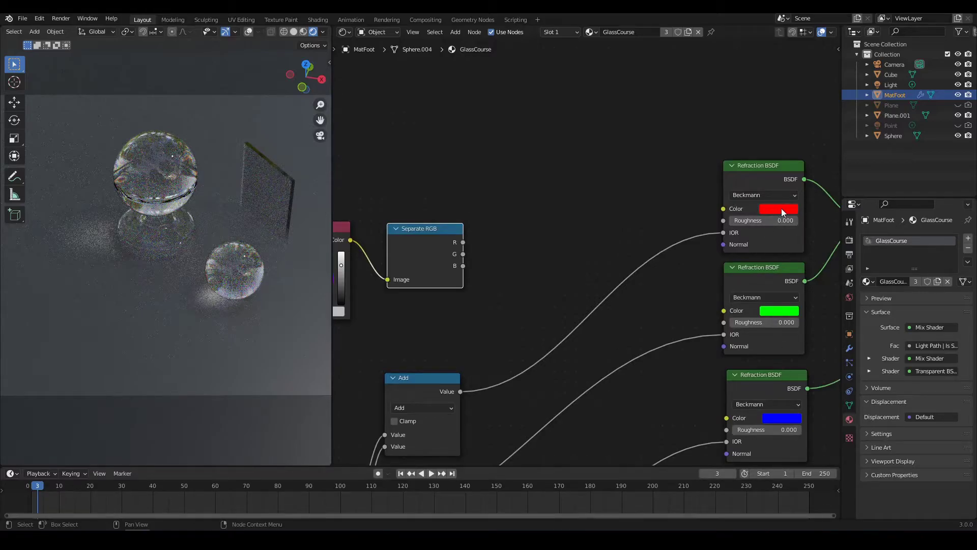
pyautogui.moveTo(524, 252); pyautogui.dragTo(556, 234, button='middle')
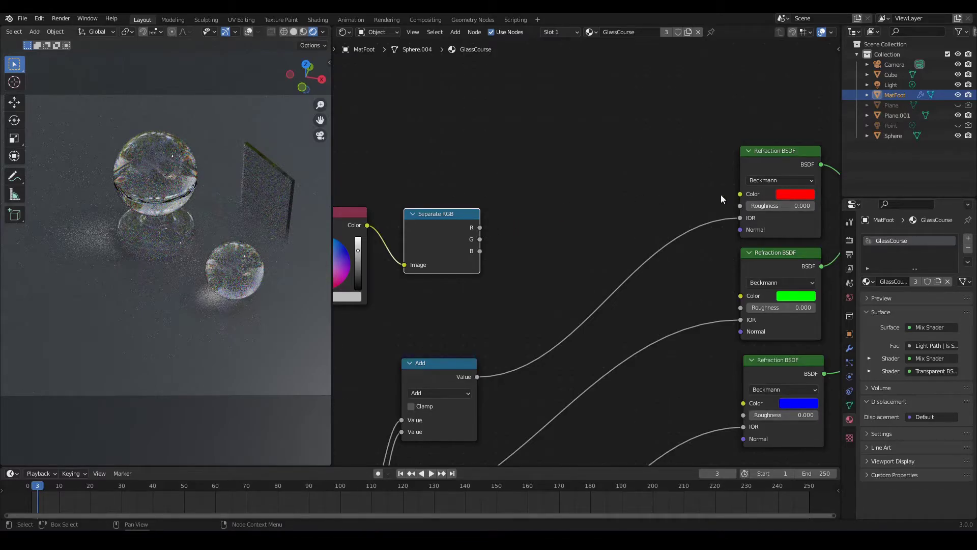
# - Add a MixRGB node after Separate RGB, connect the R output to its Color1 and set its blending mode to Multiply
pyautogui.moveTo(541, 231); pyautogui.dragTo(590, 229, button='middle')
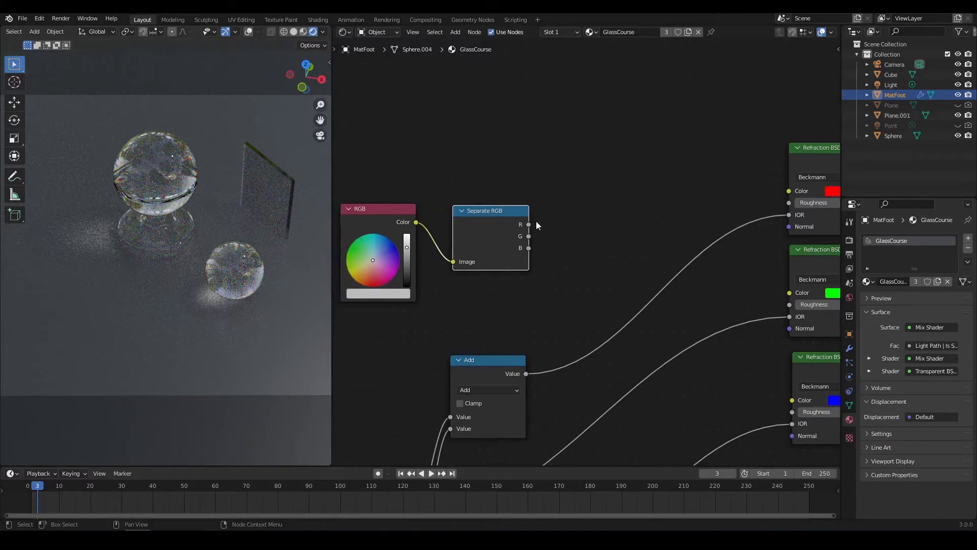
pyautogui.hotkey('shift', 'a')
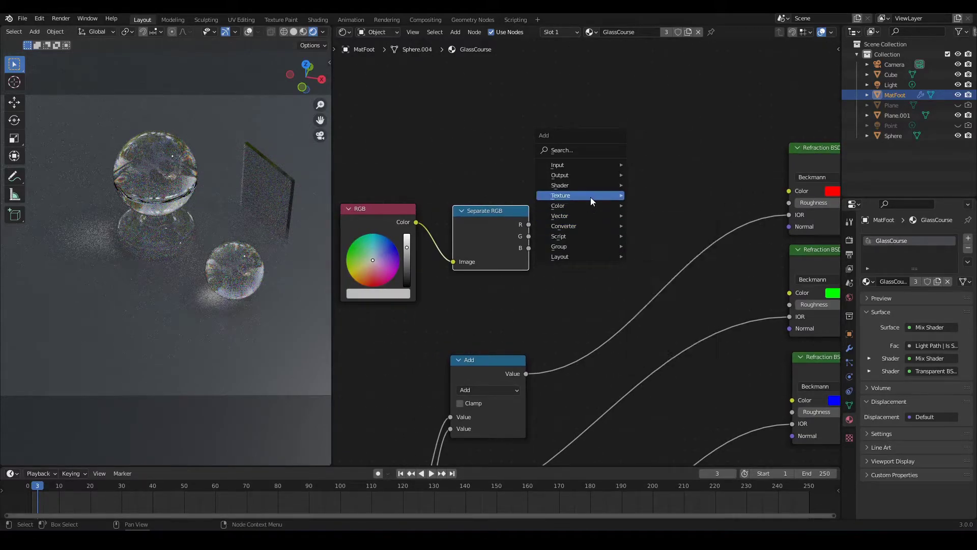
pyautogui.moveTo(575, 203)
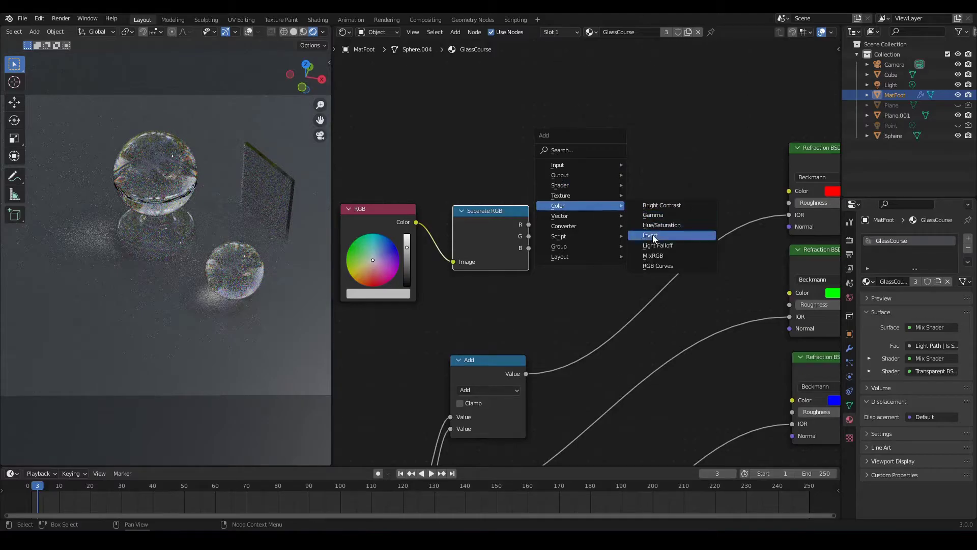
pyautogui.click(656, 256)
pyautogui.click(614, 153)
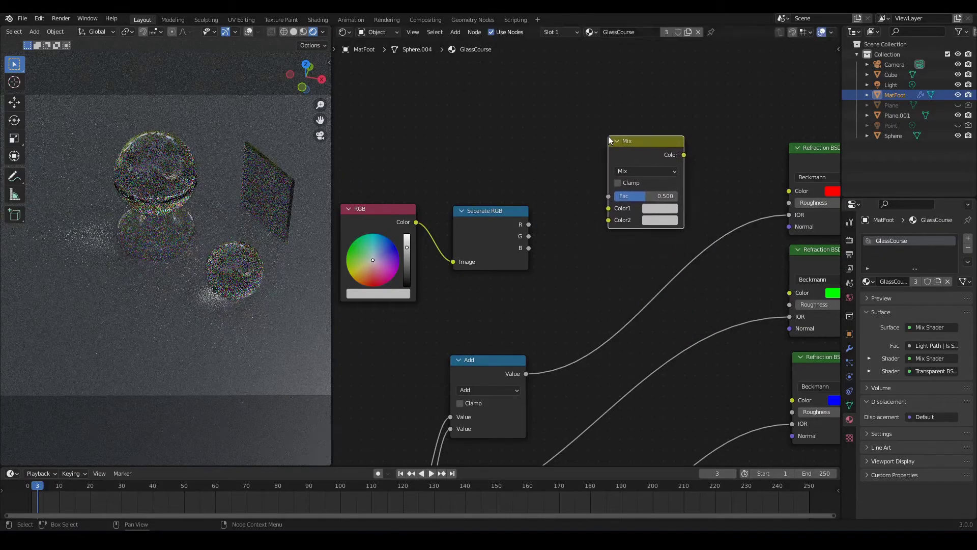
pyautogui.scroll(2, 567, 181)
pyautogui.moveTo(493, 233); pyautogui.dragTo(606, 215)
pyautogui.click(630, 167)
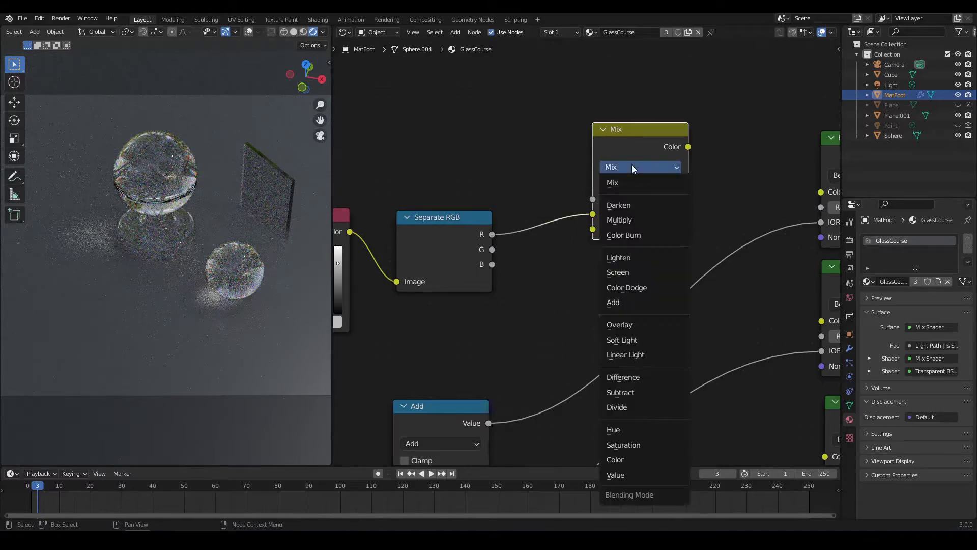
pyautogui.click(630, 218)
# - Copy the red Refraction BSDF's colour into the Multiply node's Color2
pyautogui.scroll(-2, 611, 265)
pyautogui.scroll(1, 593, 277)
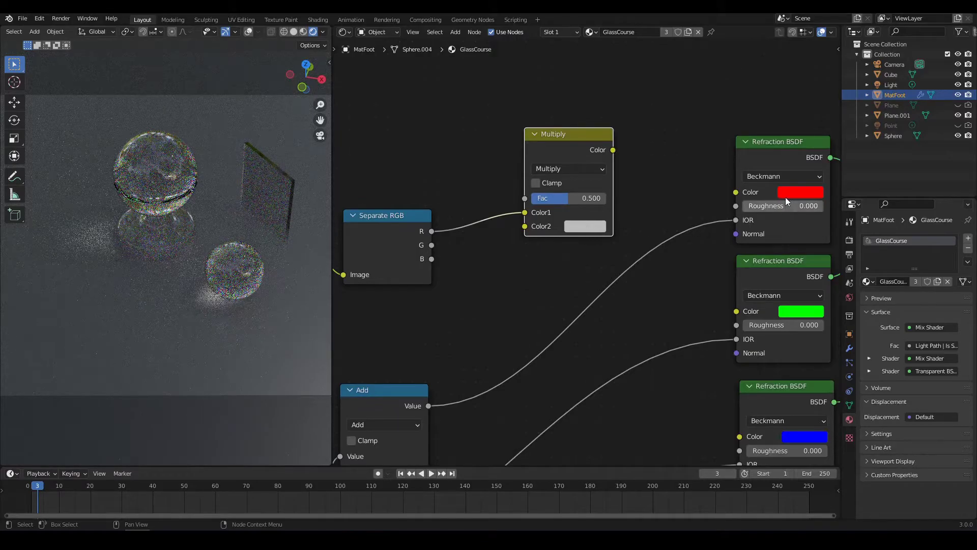
pyautogui.moveTo(801, 191); pyautogui.dragTo(588, 230)
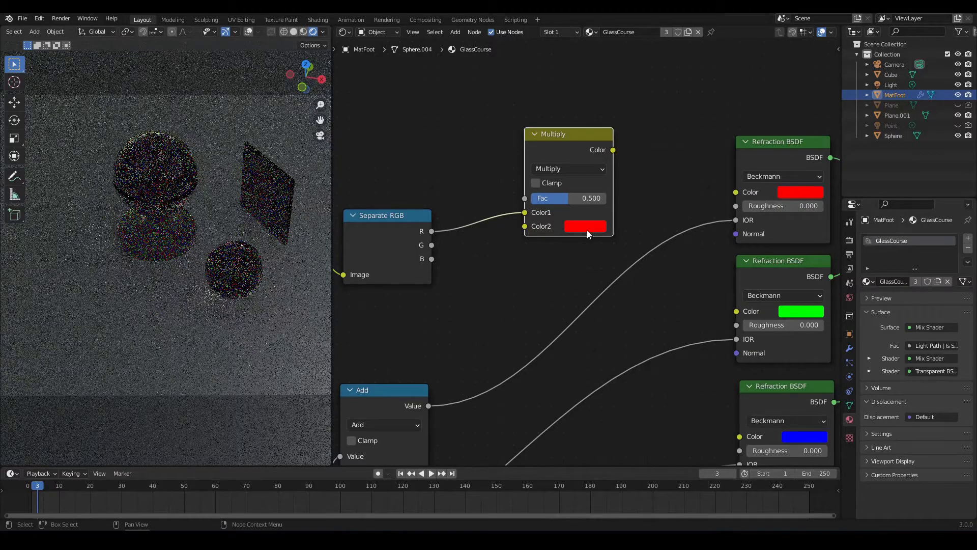
# - Preview the Multiply node's output on the objects through the Viewer and set its Fac to 1.000
pyautogui.scroll(-1, 524, 276)
pyautogui.scroll(2, 547, 255)
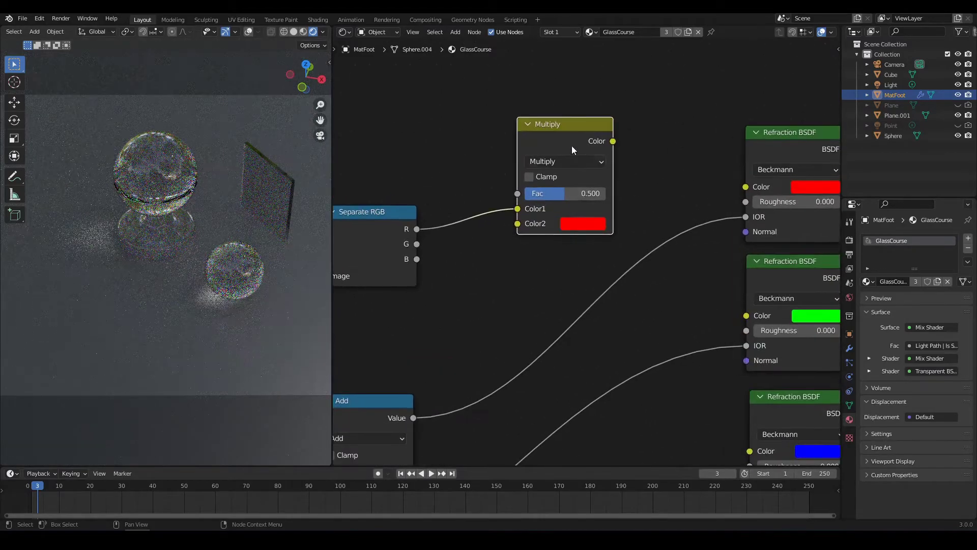
pyautogui.keyDown('ctrl'); pyautogui.keyDown('shift'); pyautogui.click(570, 126); pyautogui.keyUp('shift'); pyautogui.keyUp('ctrl')
pyautogui.moveTo(549, 266); pyautogui.dragTo(548, 215, button='middle')
pyautogui.moveTo(564, 200); pyautogui.dragTo(601, 200)
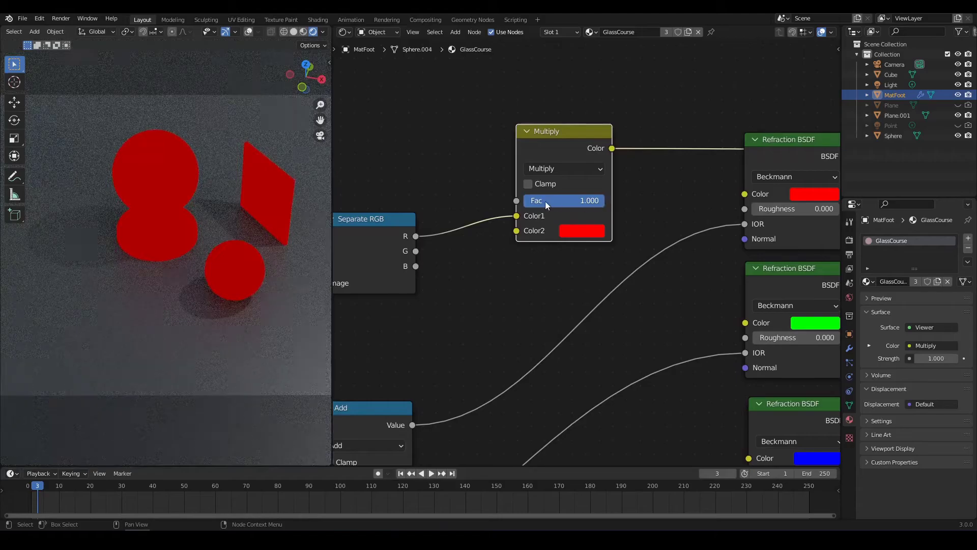
pyautogui.scroll(-3, 558, 245)
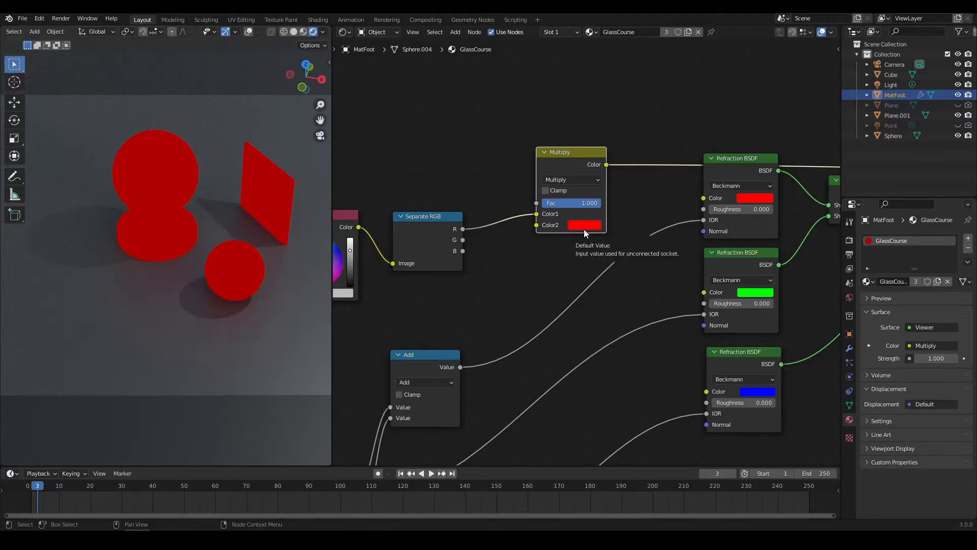
pyautogui.hscroll(-5, 575, 259)
pyautogui.scroll(-3, 612, 258)
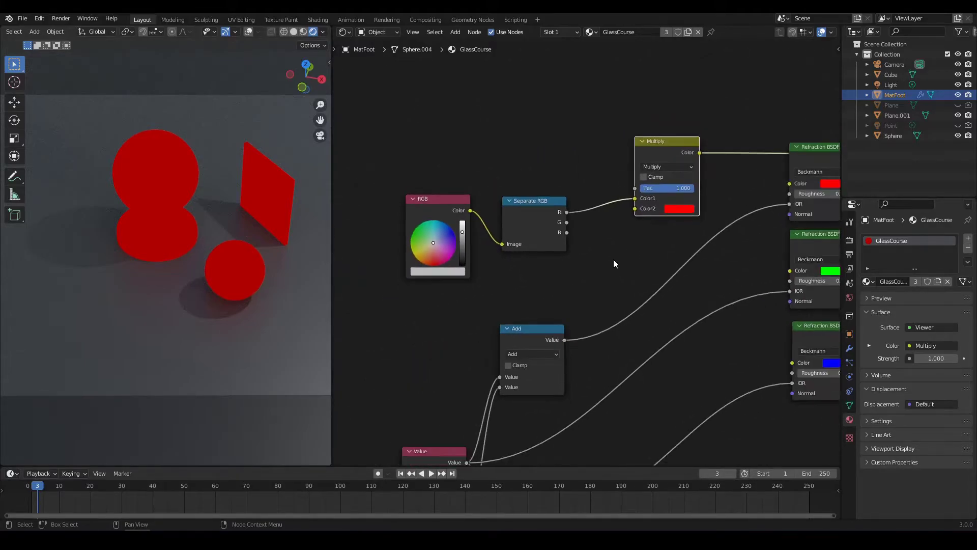
# - Rearrange the RGB, Separate RGB and Multiply nodes into a tidy row above the Add node
pyautogui.moveTo(521, 120); pyautogui.dragTo(628, 234)
pyautogui.moveTo(455, 191); pyautogui.dragTo(437, 126)
pyautogui.moveTo(491, 121); pyautogui.dragTo(636, 218)
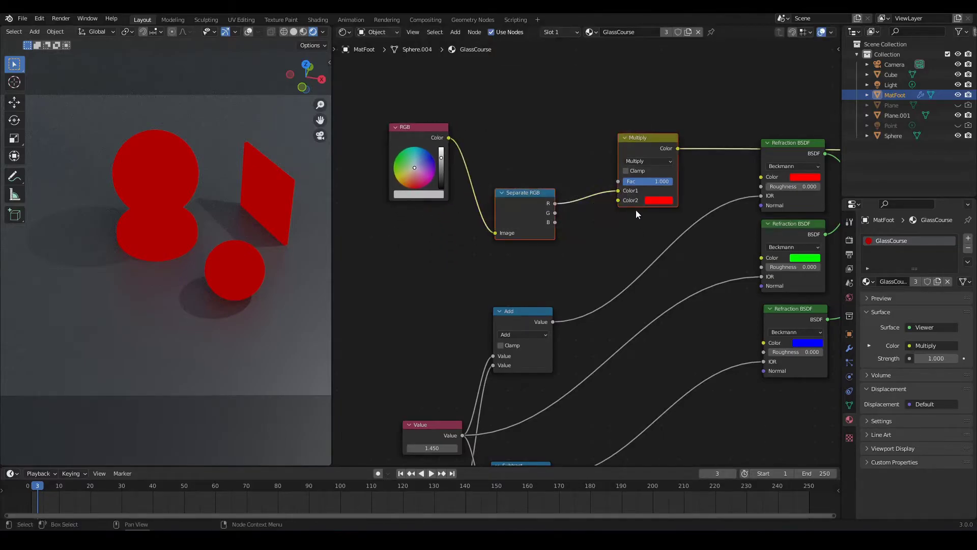
pyautogui.moveTo(643, 137); pyautogui.dragTo(633, 98)
pyautogui.moveTo(633, 99); pyautogui.dragTo(612, 119, button='middle')
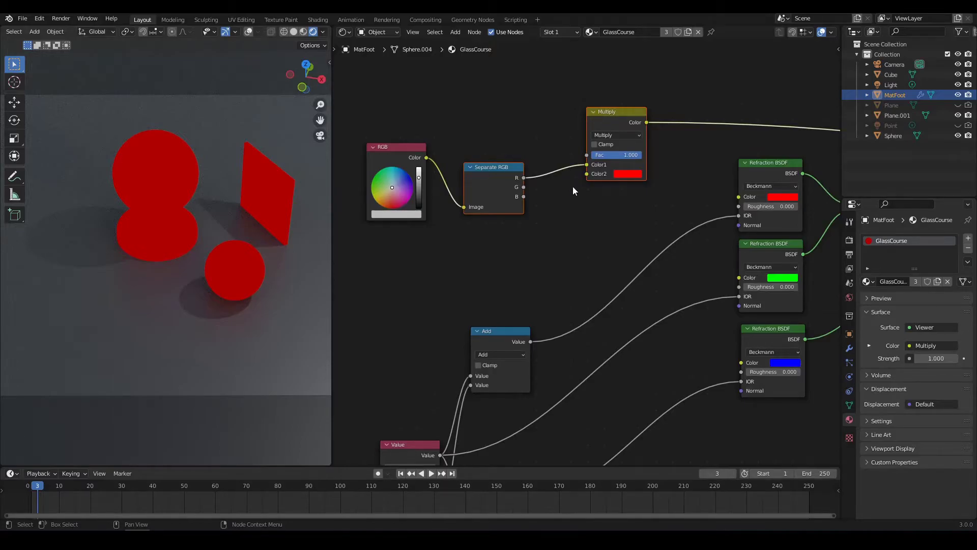
# - Duplicate the Multiply node, connect Separate RGB's G output to the copy's Color1 and copy the Refraction BSDF's green into its Color2
pyautogui.click(615, 112)
pyautogui.hotkey('shift', 'd')
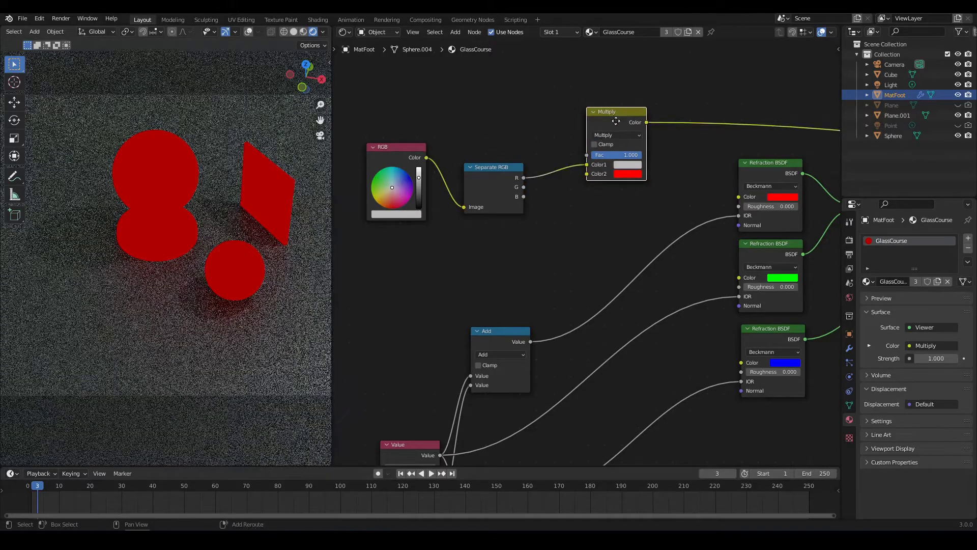
pyautogui.click(616, 194)
pyautogui.moveTo(526, 187); pyautogui.dragTo(587, 248)
pyautogui.moveTo(587, 248); pyautogui.dragTo(548, 212, button='middle')
pyautogui.scroll(1, 730, 258)
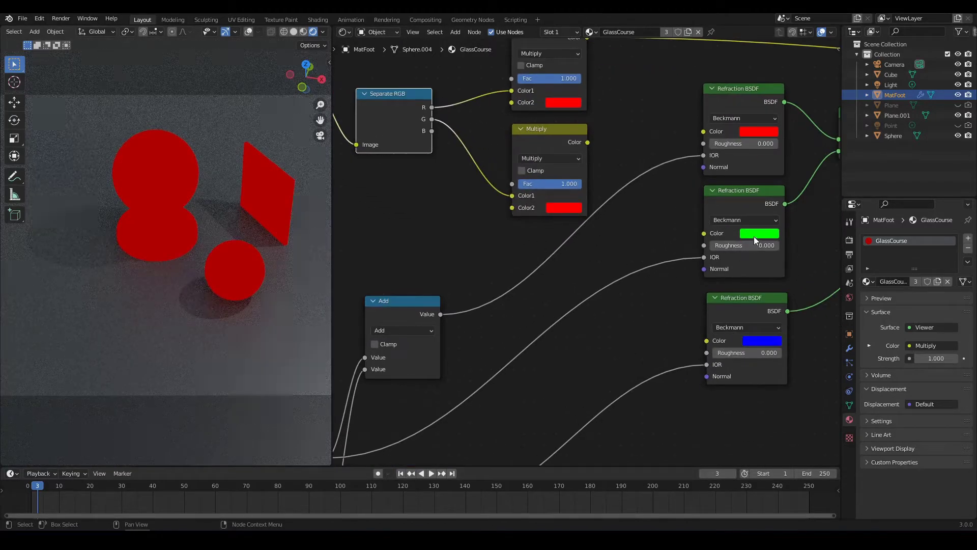
pyautogui.moveTo(568, 210); pyautogui.dragTo(567, 210)
pyautogui.scroll(-1, 544, 231)
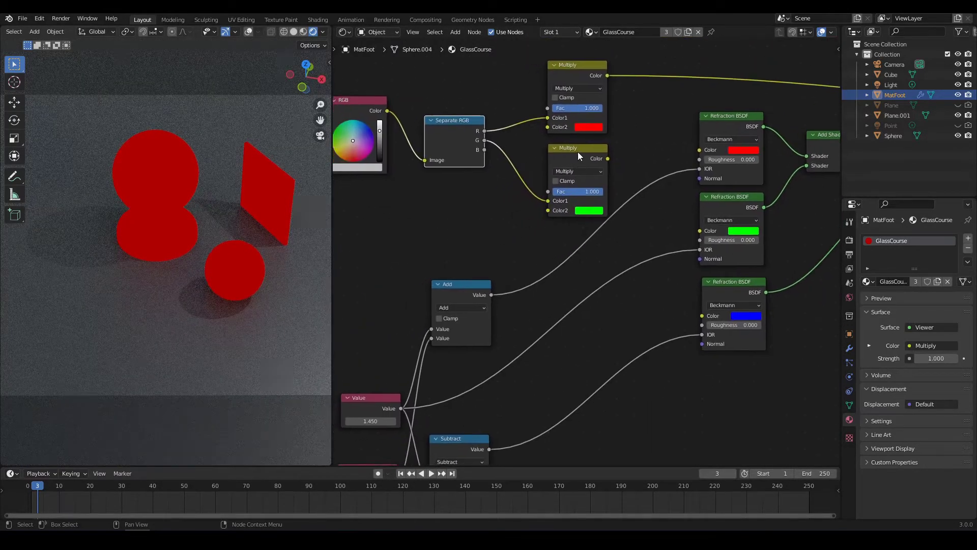
# - Duplicate the green Multiply node, link Separate RGB's B output to the copy and copy the Refraction BSDF's blue into its Color2
pyautogui.hotkey('shift', 'd')
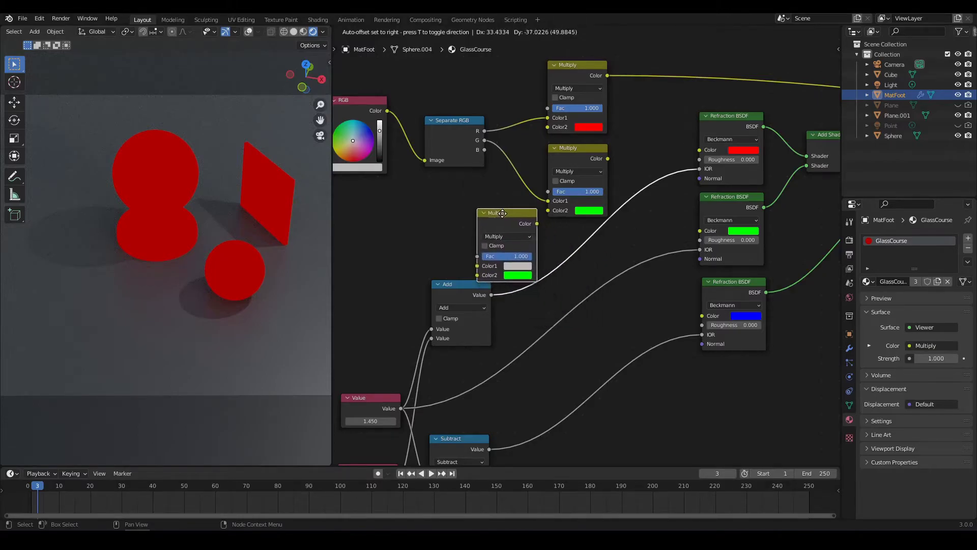
pyautogui.click(491, 202)
pyautogui.moveTo(484, 150); pyautogui.dragTo(465, 250)
pyautogui.moveTo(496, 198); pyautogui.dragTo(509, 202)
pyautogui.scroll(-3, 603, 294)
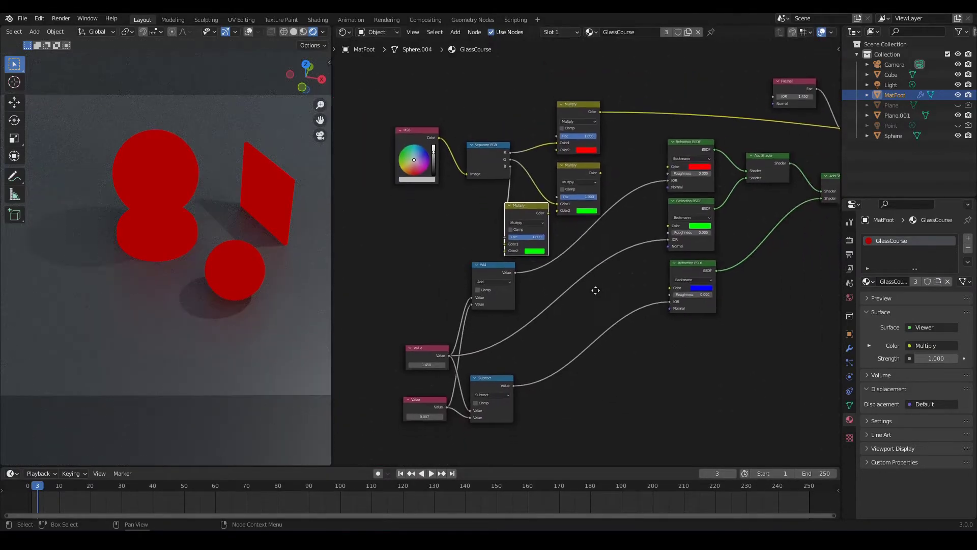
pyautogui.press('g')
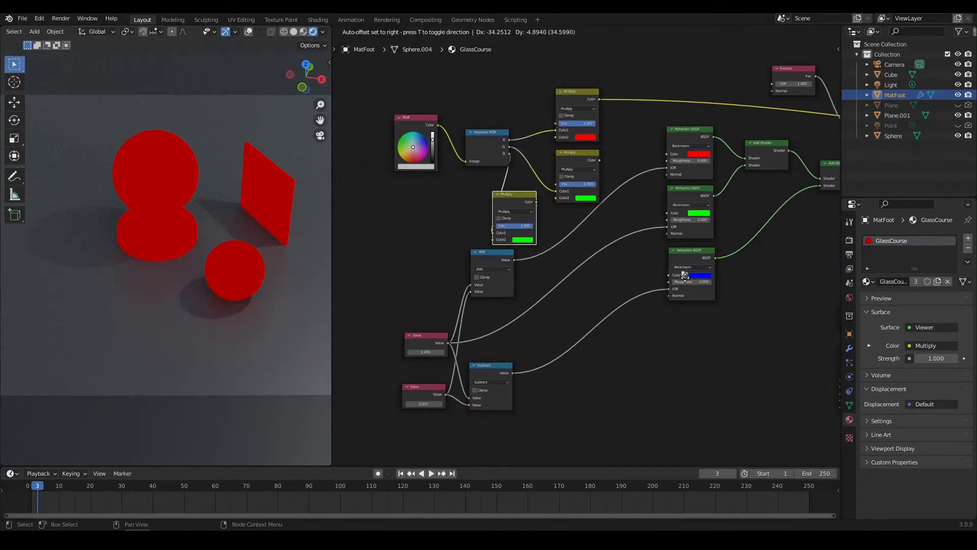
pyautogui.click(628, 274)
pyautogui.scroll(2, 606, 271)
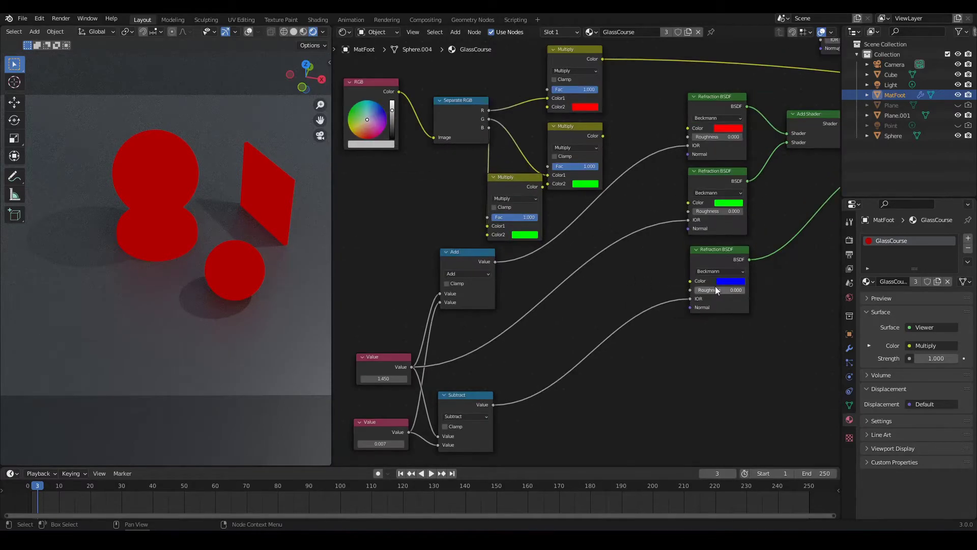
pyautogui.moveTo(524, 236); pyautogui.dragTo(524, 235)
pyautogui.moveTo(540, 237); pyautogui.dragTo(501, 292, button='middle')
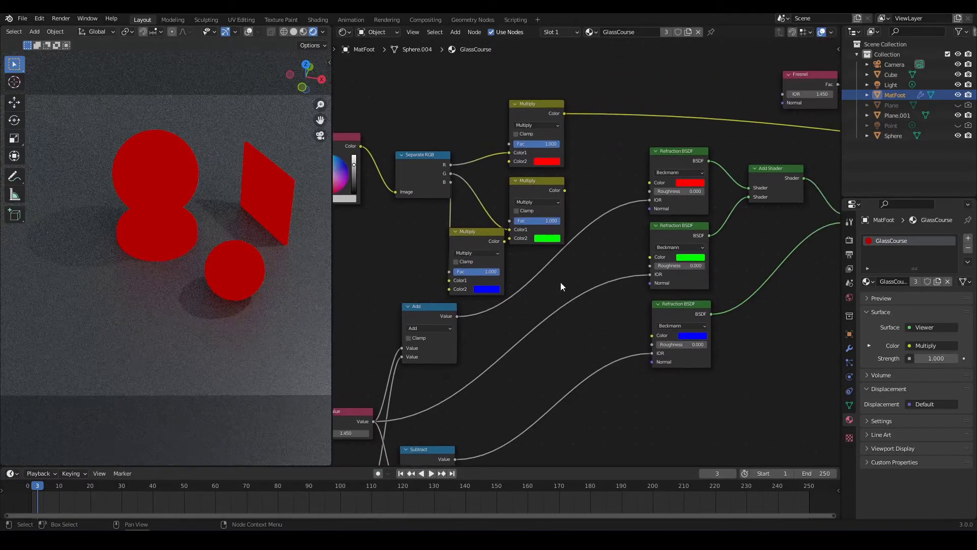
# - Connect the red, green and blue Multiply outputs to the Color inputs of the matching Refraction BSDF nodes
pyautogui.moveTo(564, 113); pyautogui.dragTo(597, 143)
pyautogui.moveTo(646, 184); pyautogui.dragTo(649, 182)
pyautogui.moveTo(565, 190); pyautogui.dragTo(650, 257)
pyautogui.moveTo(504, 241); pyautogui.dragTo(651, 336)
# - Connect the final Mix Shader back to the Material Output to preview the full glass material
pyautogui.scroll(-6, 646, 321)
pyautogui.moveTo(715, 316); pyautogui.dragTo(382, 322, button='middle')
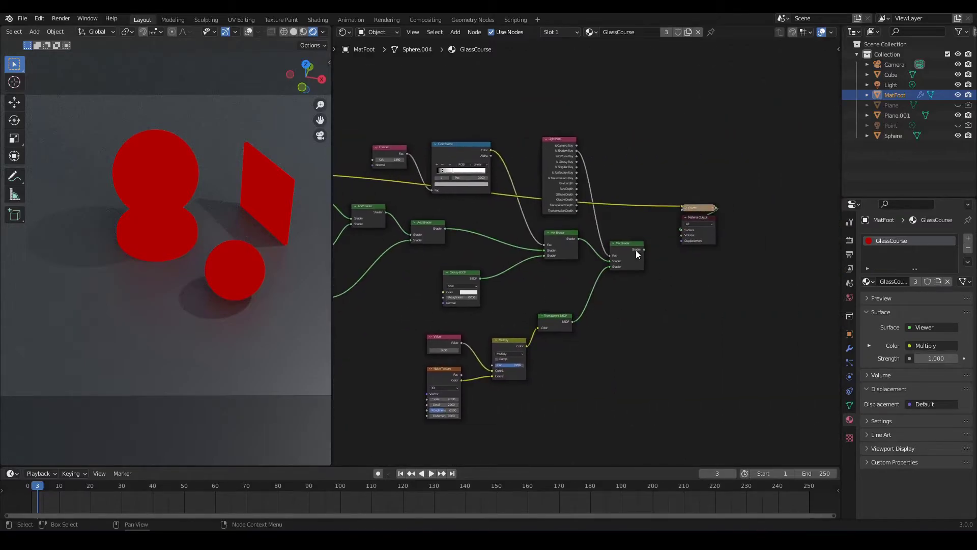
pyautogui.keyDown('ctrl'); pyautogui.keyDown('shift'); pyautogui.click(640, 253); pyautogui.keyUp('shift'); pyautogui.keyUp('ctrl')
pyautogui.keyDown('ctrl'); pyautogui.hscroll(-10, 623, 334); pyautogui.keyUp('ctrl')
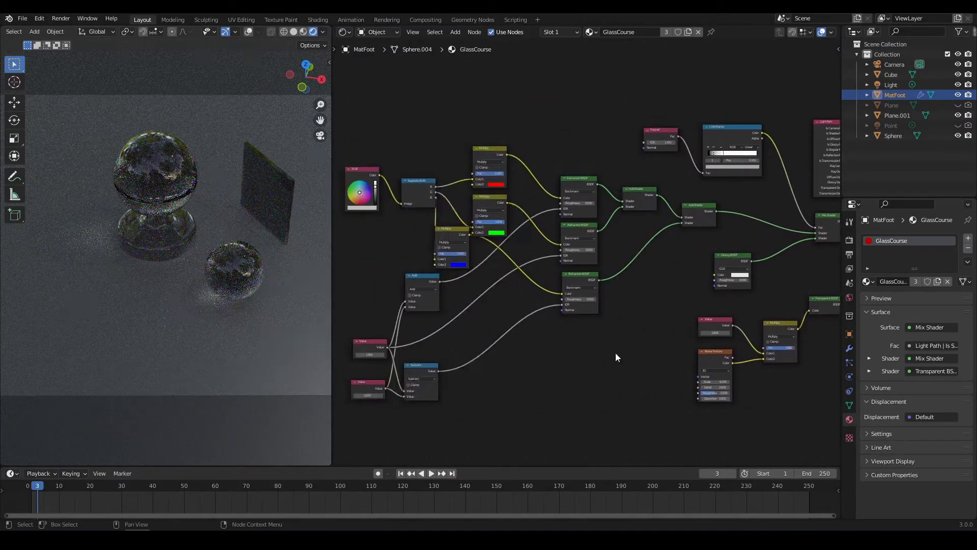
# - Move the Add node down beside the Value nodes and line up the blue Multiply node beneath the other two
pyautogui.scroll(5, 554, 323)
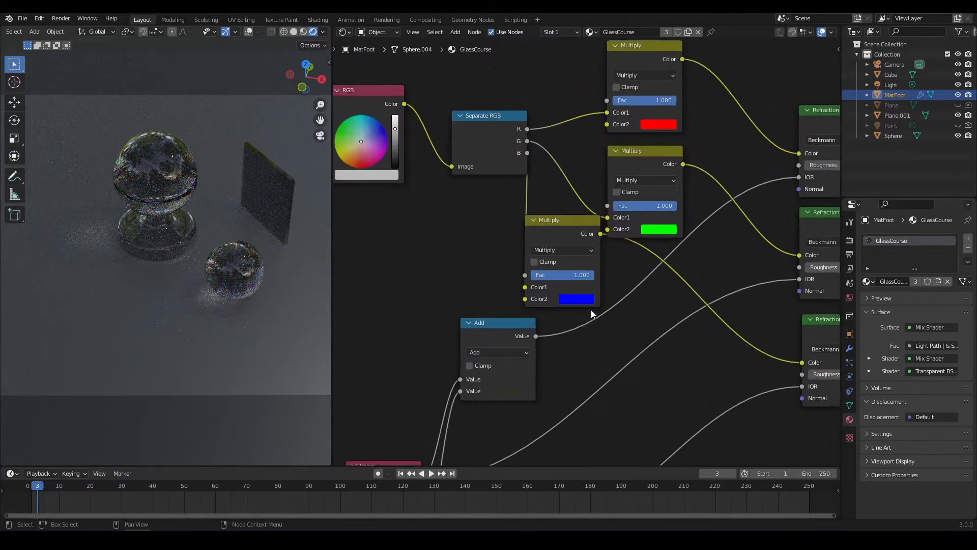
pyautogui.moveTo(579, 220); pyautogui.dragTo(555, 219)
pyautogui.scroll(-3, 606, 303)
pyautogui.moveTo(611, 322); pyautogui.dragTo(591, 230, button='middle')
pyautogui.moveTo(519, 213); pyautogui.dragTo(521, 274)
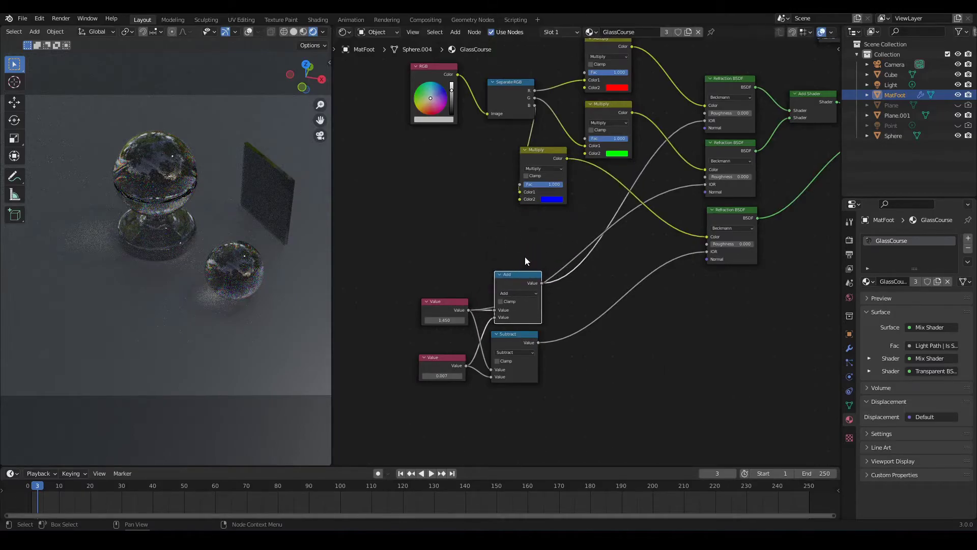
pyautogui.moveTo(516, 219); pyautogui.dragTo(515, 271, button='middle')
pyautogui.moveTo(544, 202); pyautogui.dragTo(610, 224)
# - Raise the RGB node's brightness to maximum so the glass tint is pure white
pyautogui.scroll(1, 523, 249)
pyautogui.scroll(2, 522, 248)
pyautogui.moveTo(477, 237); pyautogui.dragTo(517, 262, button='middle')
pyautogui.scroll(3, 436, 169)
pyautogui.moveTo(435, 168); pyautogui.dragTo(516, 219, button='middle')
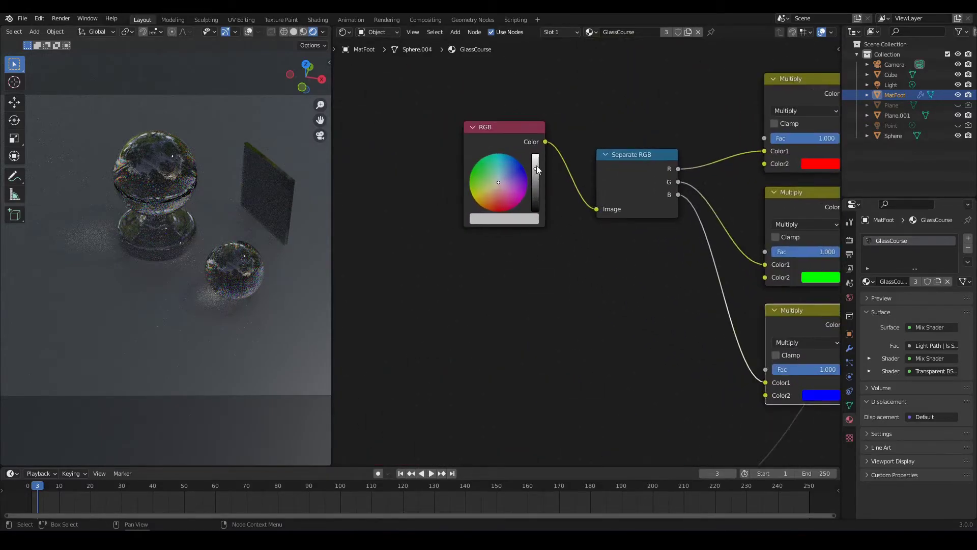
pyautogui.moveTo(536, 168); pyautogui.dragTo(535, 150)
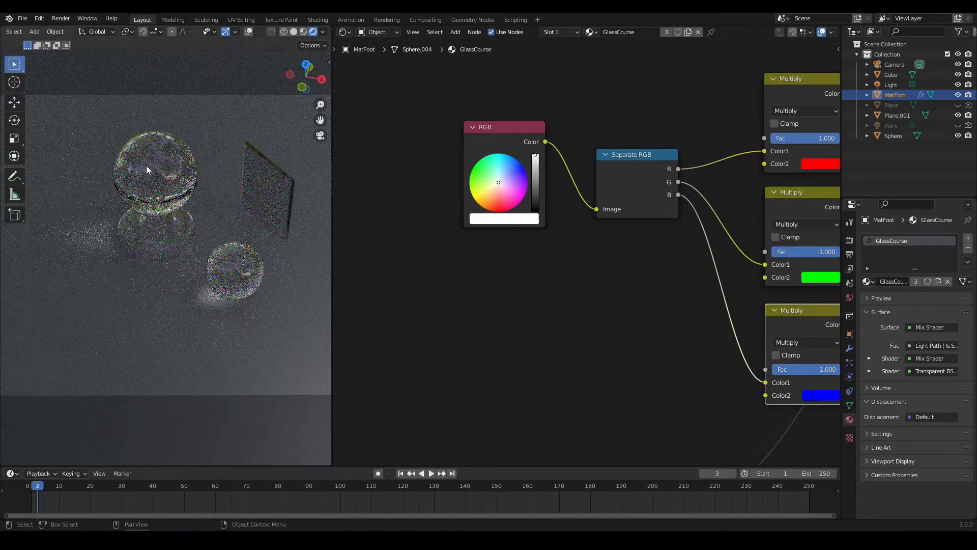
# - Shift the RGB node slightly down and set its colour to bright pink to tint the glass
pyautogui.scroll(-6, 553, 298)
pyautogui.moveTo(585, 300); pyautogui.dragTo(536, 272, button='middle')
pyautogui.scroll(-4, 438, 261)
pyautogui.scroll(2, 520, 307)
pyautogui.scroll(2, 525, 244)
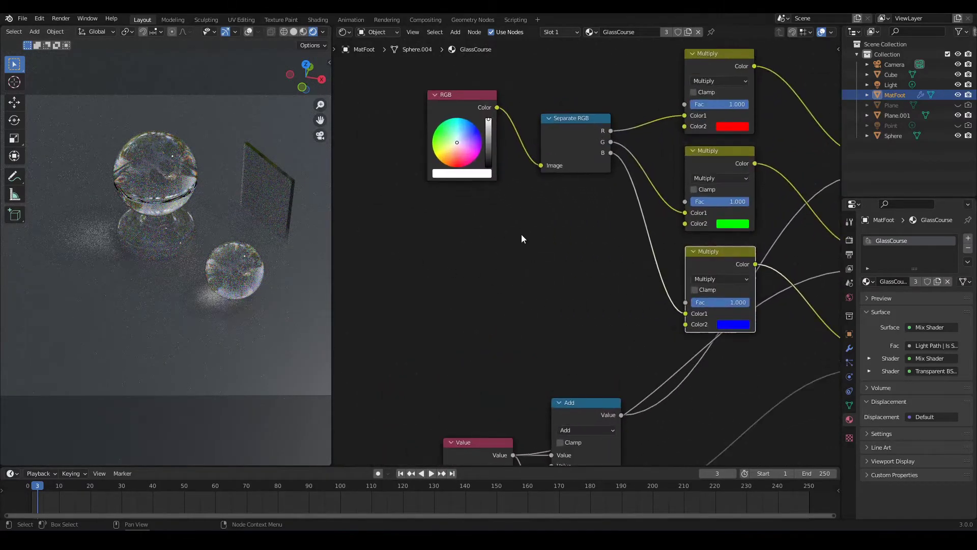
pyautogui.moveTo(487, 180); pyautogui.dragTo(486, 224, button='middle')
pyautogui.moveTo(464, 140); pyautogui.dragTo(465, 151)
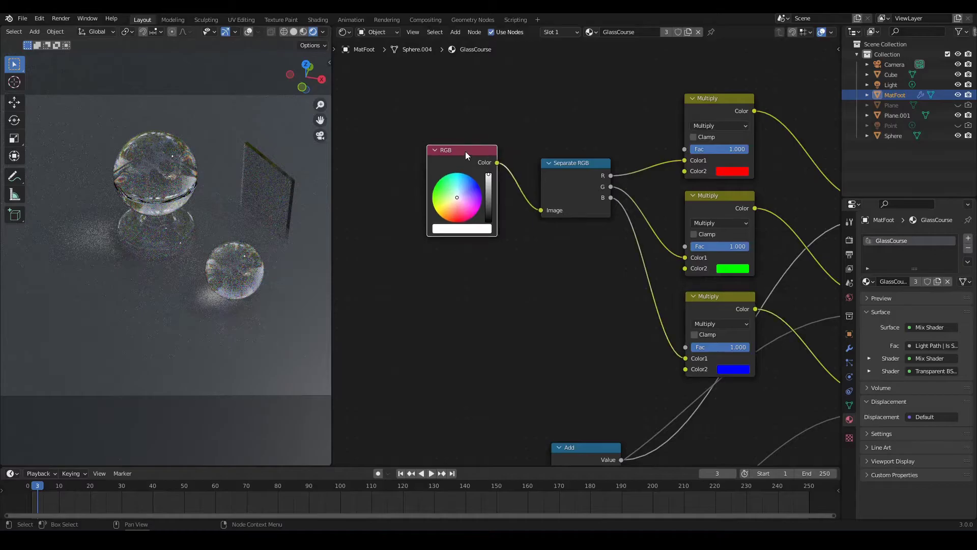
pyautogui.scroll(1, 462, 173)
pyautogui.moveTo(436, 190); pyautogui.dragTo(451, 202)
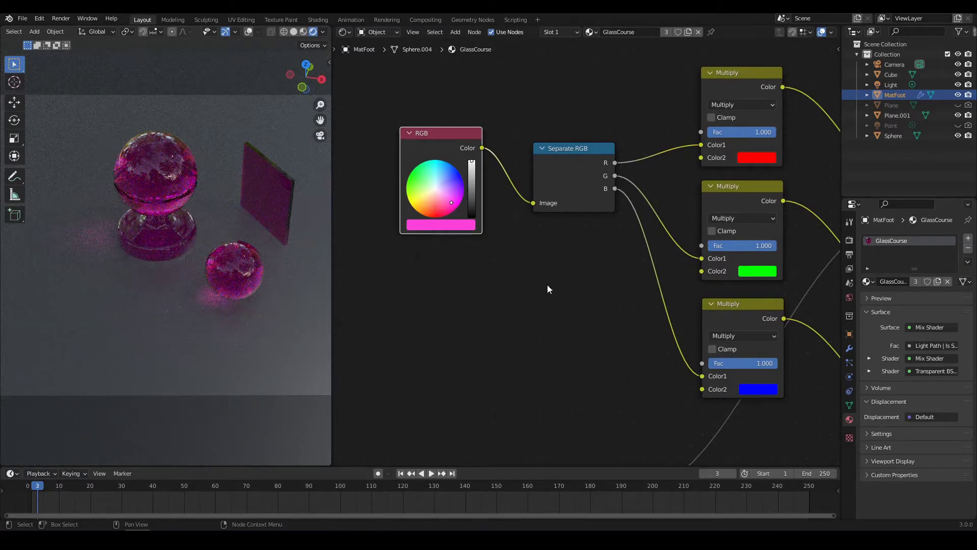
# - Examine how the separated RGB channels pass through the Multiply nodes into the Refraction BSDF colours
pyautogui.scroll(-2, 547, 281)
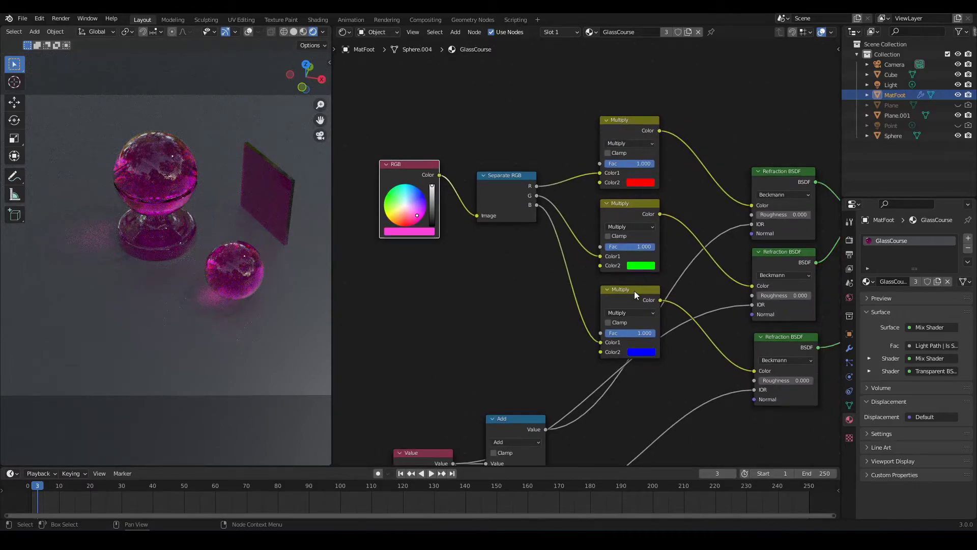
pyautogui.moveTo(696, 350); pyautogui.dragTo(665, 337, button='middle')
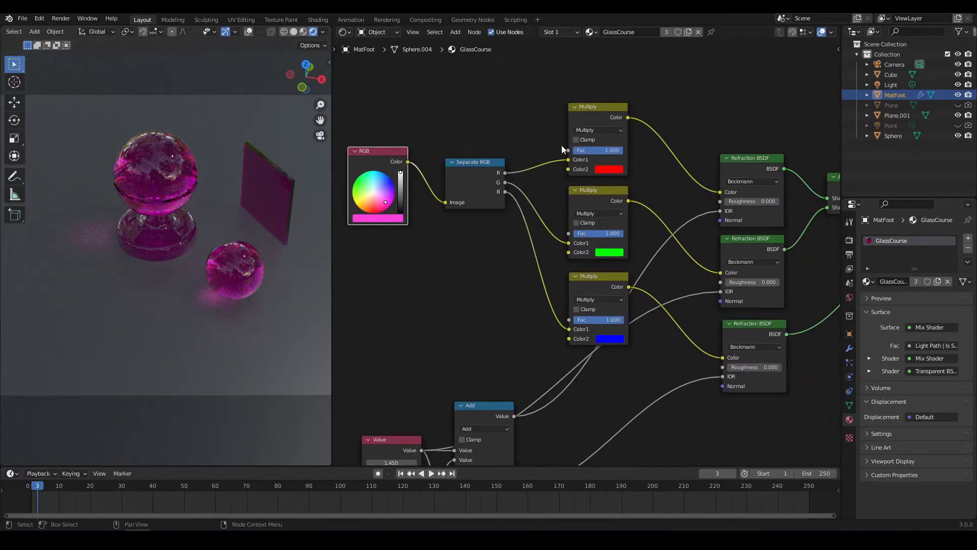
pyautogui.scroll(2, 382, 194)
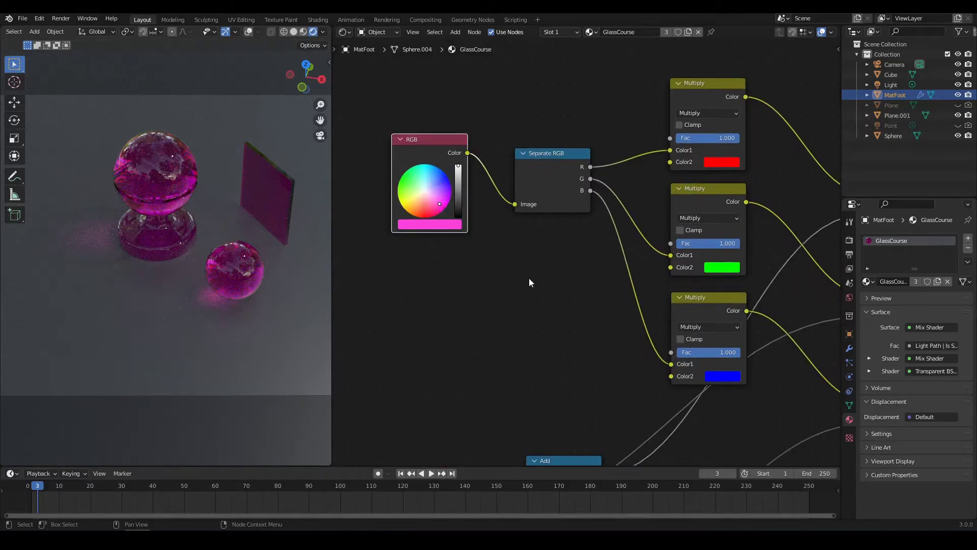
pyautogui.scroll(-2, 525, 276)
pyautogui.scroll(2, 781, 277)
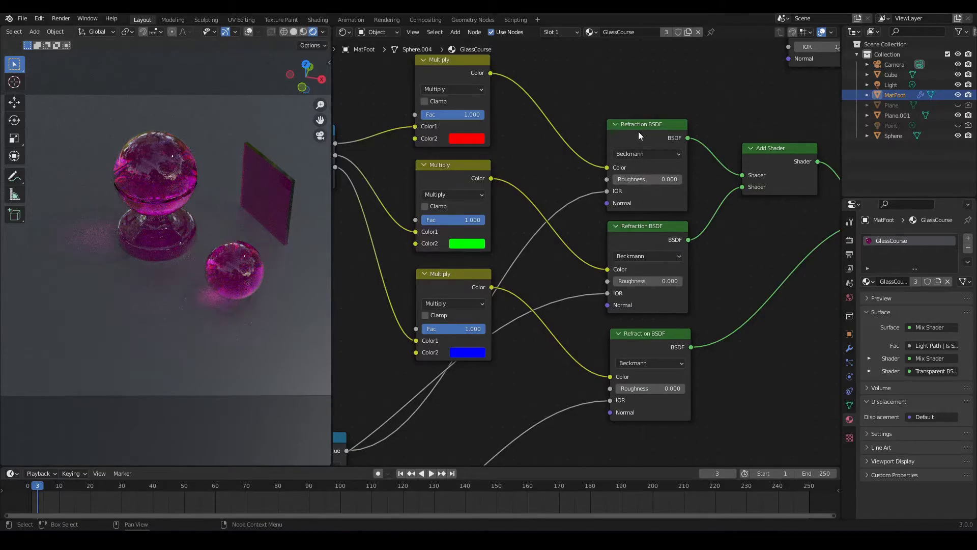
# - Change the RGB node's colour to a light cyan to retint the glass
pyautogui.scroll(-2, 564, 182)
pyautogui.moveTo(556, 176); pyautogui.dragTo(713, 180, button='middle')
pyautogui.scroll(3, 502, 241)
pyautogui.moveTo(458, 240); pyautogui.dragTo(614, 276, button='middle')
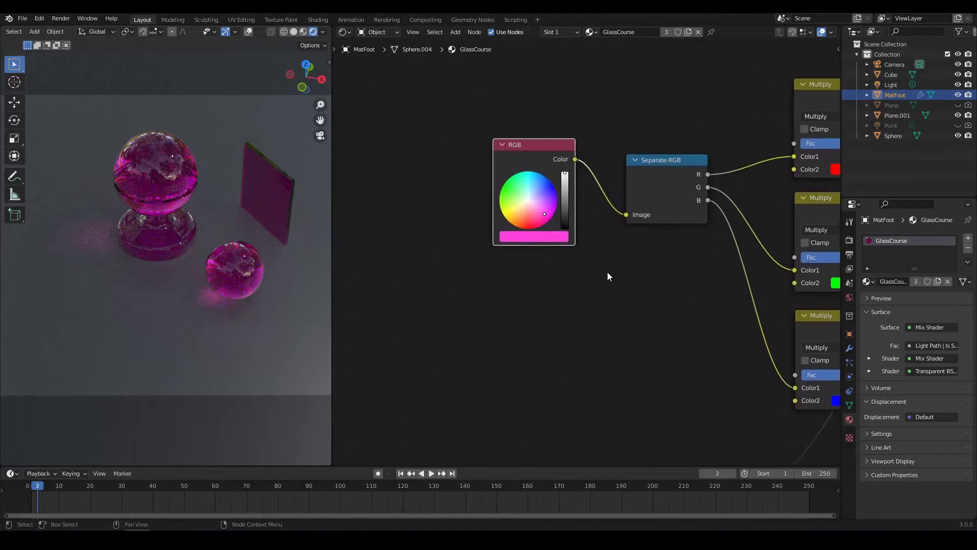
pyautogui.scroll(1, 586, 249)
pyautogui.moveTo(533, 204); pyautogui.dragTo(512, 173)
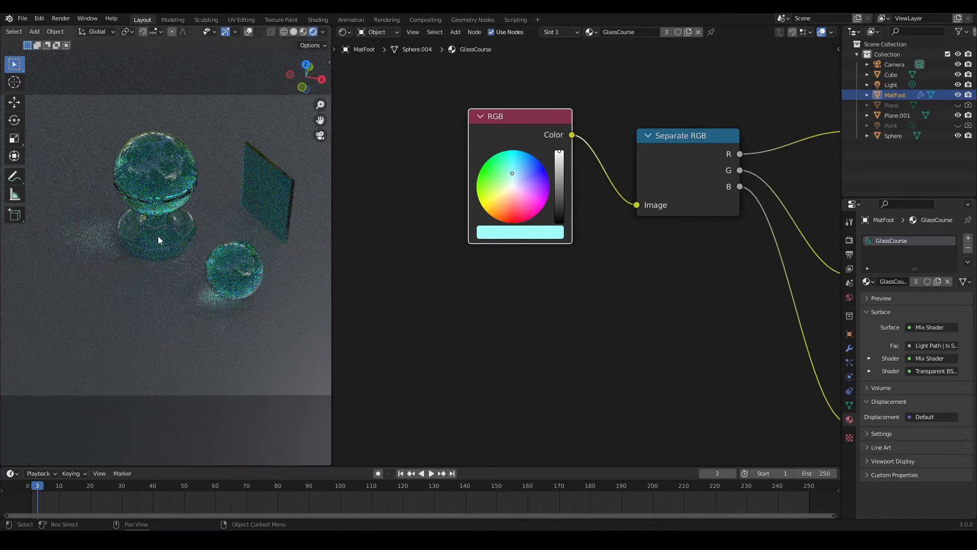
# - Inspect the two Value nodes feeding the Add and Subtract nodes that drive the refraction IOR
pyautogui.scroll(-6, 608, 335)
pyautogui.moveTo(639, 356); pyautogui.dragTo(572, 230, button='middle')
pyautogui.moveTo(510, 285); pyautogui.dragTo(567, 194, button='middle')
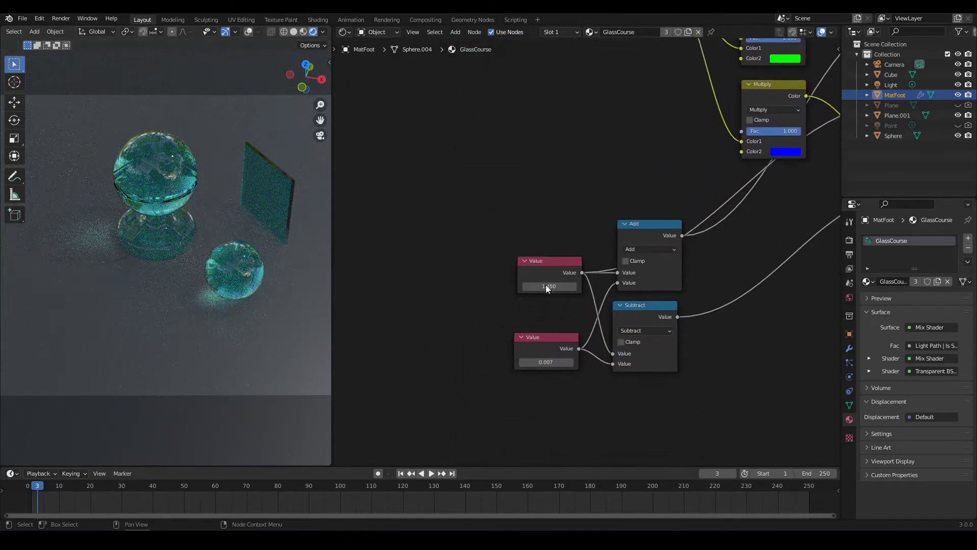
pyautogui.scroll(4, 541, 363)
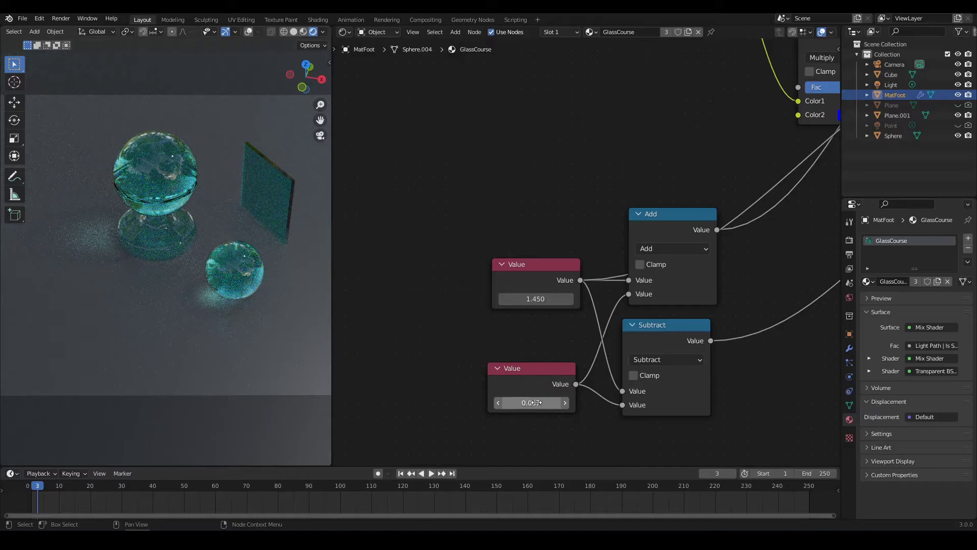
pyautogui.scroll(-10, 585, 382)
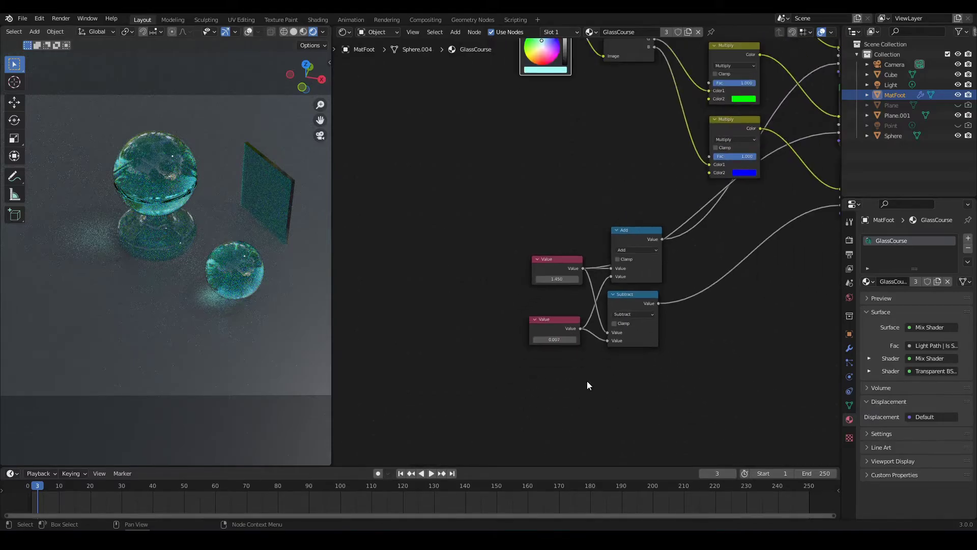
# - Review the complete glass node tree from the RGB and Value inputs to the Material Output
pyautogui.moveTo(617, 218); pyautogui.dragTo(558, 289, button='middle')
pyautogui.scroll(-4, 562, 284)
pyautogui.moveTo(659, 355); pyautogui.dragTo(518, 355, button='middle')
pyautogui.scroll(-3, 569, 352)
pyautogui.moveTo(591, 356); pyautogui.dragTo(547, 364, button='middle')
pyautogui.scroll(1, 570, 373)
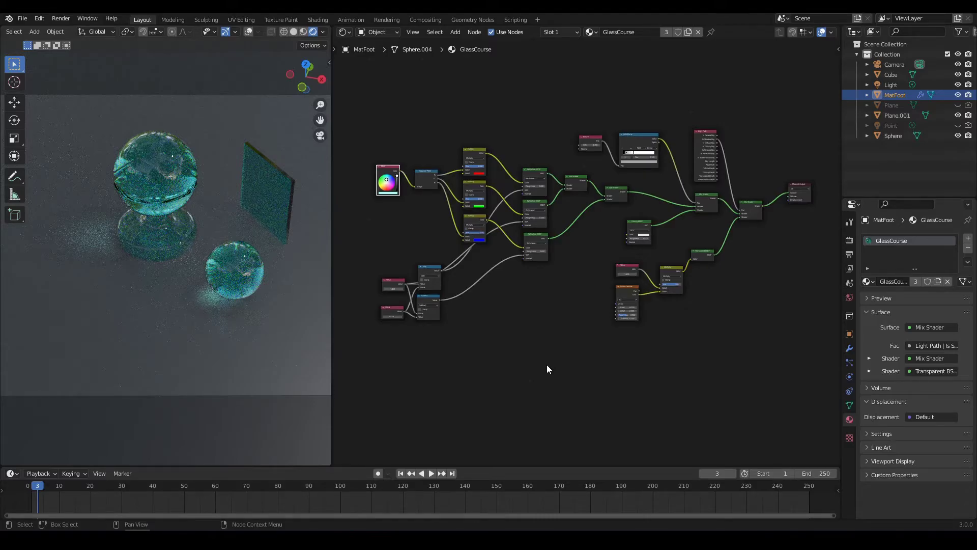
pyautogui.scroll(5, 536, 329)
pyautogui.moveTo(529, 347); pyautogui.dragTo(600, 360, button='middle')
pyautogui.scroll(4, 609, 353)
pyautogui.scroll(-4, 600, 361)
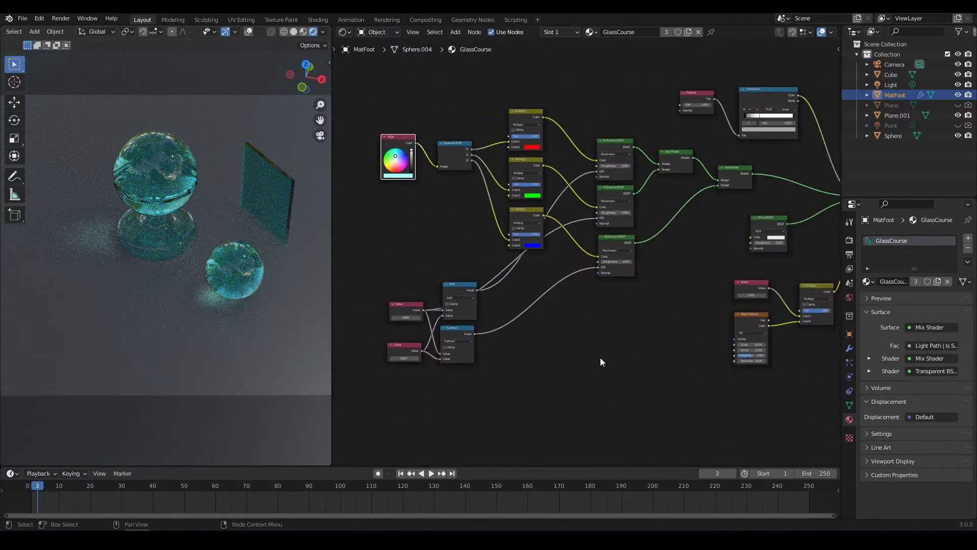
# - Examine the Roughness inputs on the three Refraction BSDF nodes
pyautogui.moveTo(651, 312); pyautogui.dragTo(612, 357, button='middle')
pyautogui.scroll(6, 612, 357)
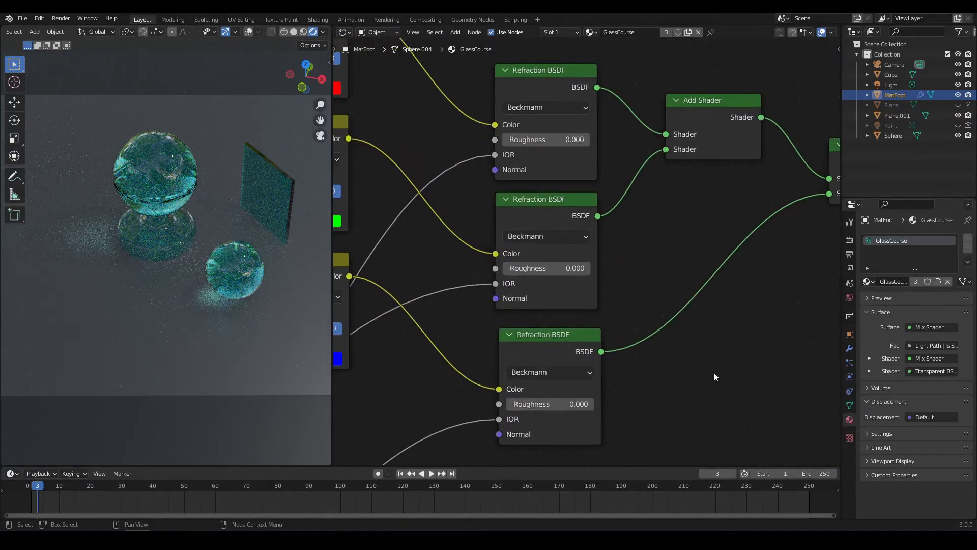
pyautogui.moveTo(575, 196); pyautogui.dragTo(562, 220, button='middle')
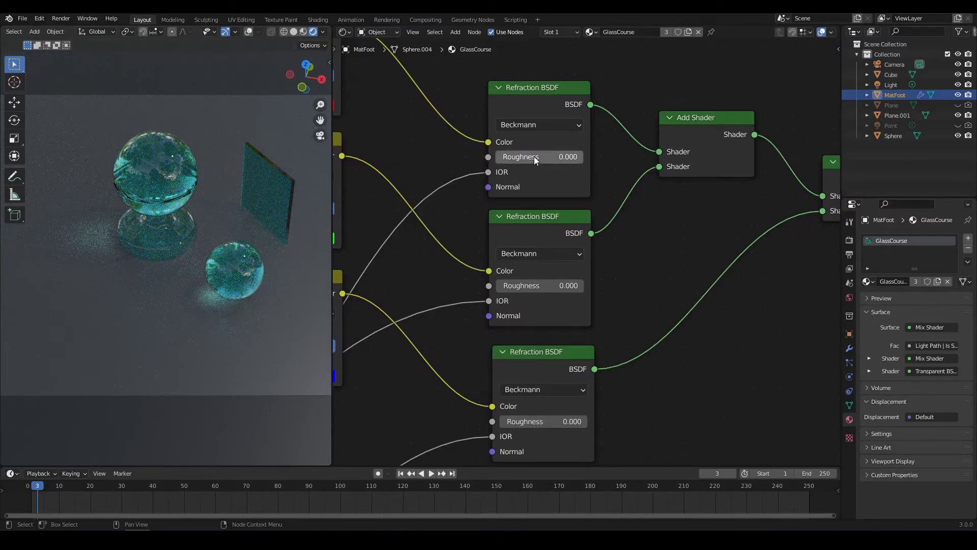
pyautogui.press('Home')
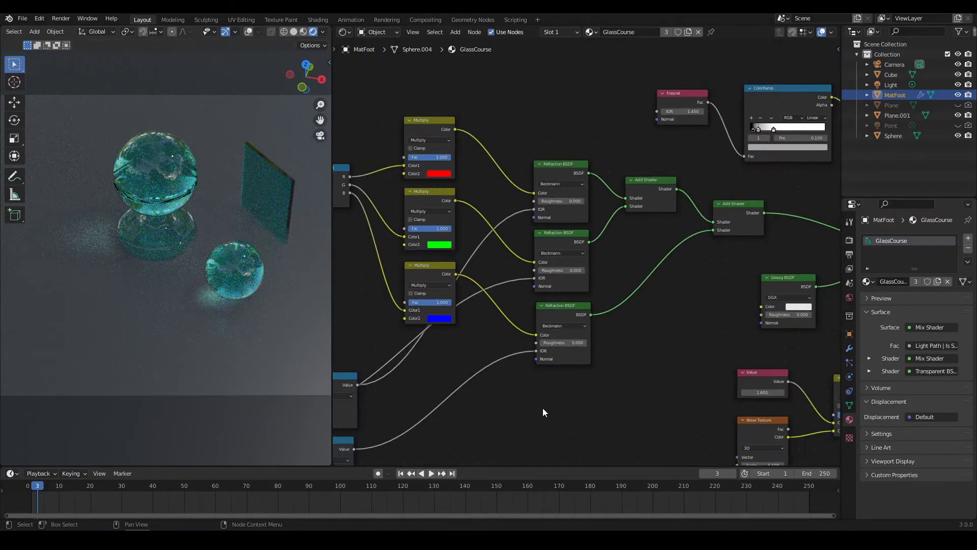
pyautogui.scroll(6, 561, 325)
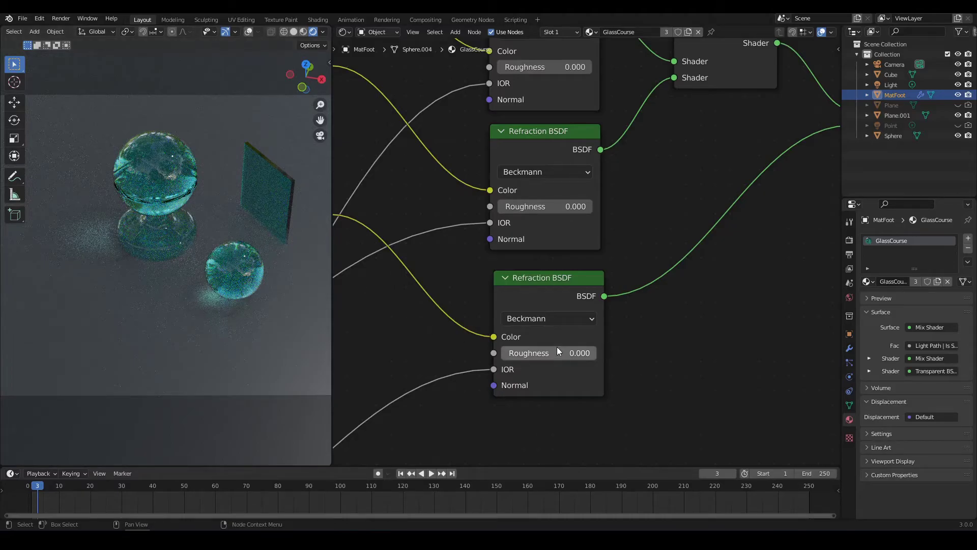
pyautogui.scroll(-5, 715, 356)
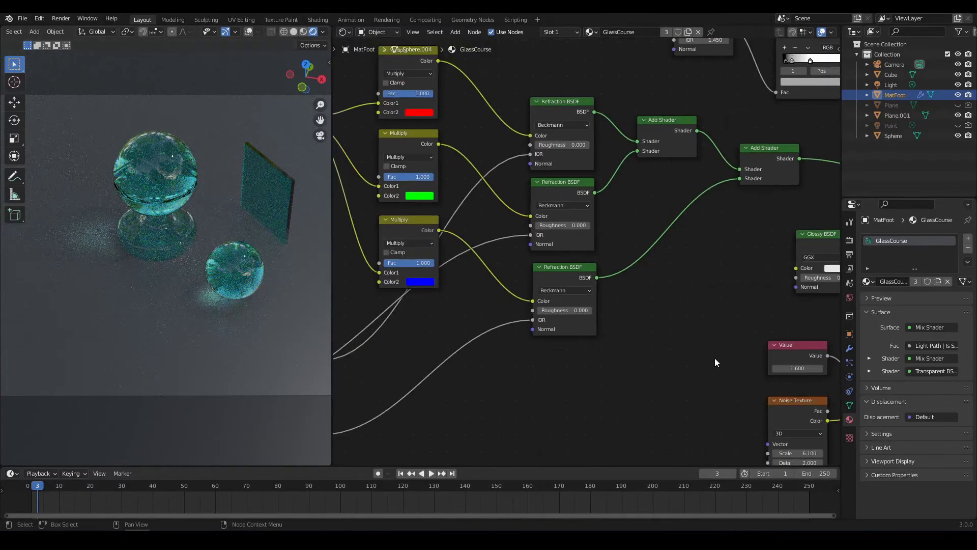
# - Duplicate the 1.450 Value node that feeds the Add and Subtract nodes and place the copy below the RGB node
pyautogui.moveTo(628, 371); pyautogui.dragTo(559, 377, button='middle')
pyautogui.scroll(-2, 557, 374)
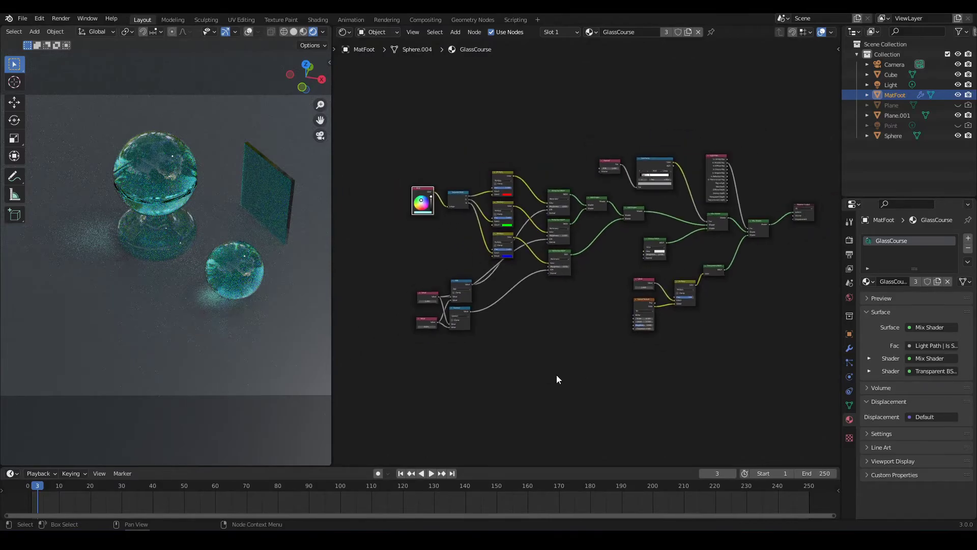
pyautogui.scroll(1, 549, 368)
pyautogui.scroll(4, 551, 365)
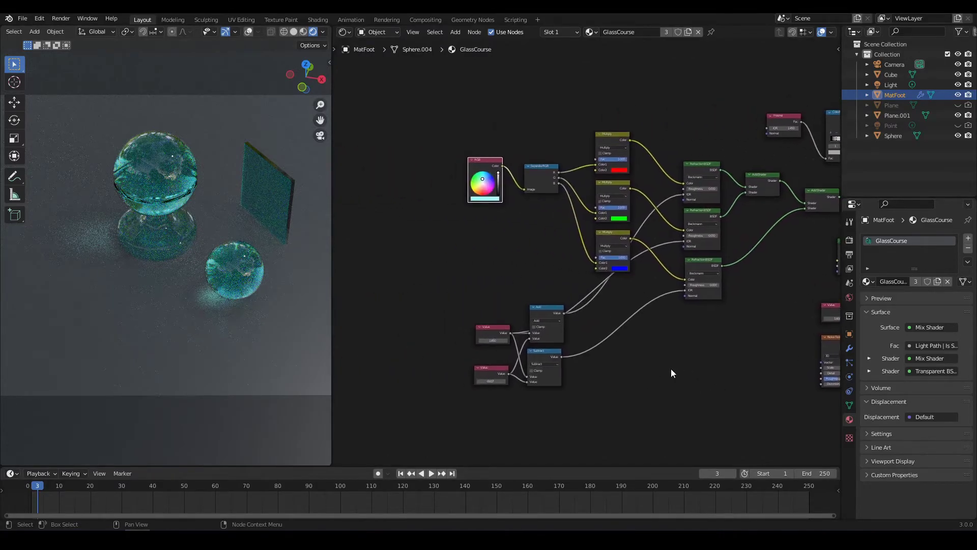
pyautogui.scroll(1, 512, 279)
pyautogui.scroll(1, 499, 274)
pyautogui.moveTo(498, 275); pyautogui.dragTo(547, 274, button='middle')
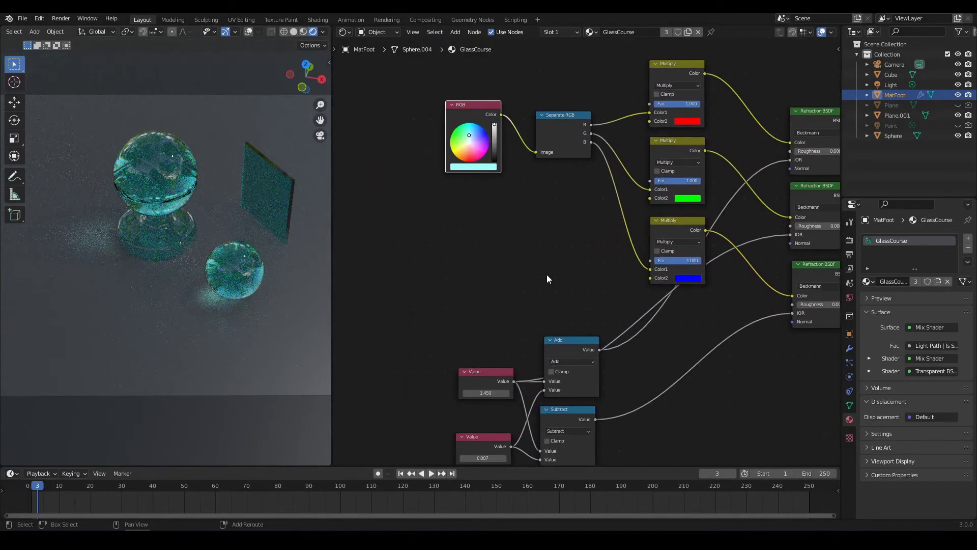
pyautogui.click(488, 372)
pyautogui.hotkey('shift', 'd')
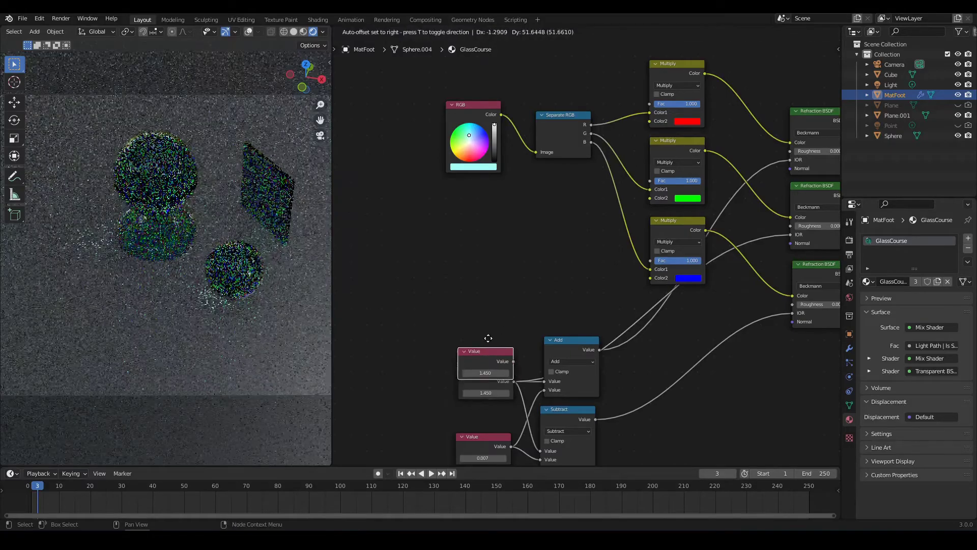
pyautogui.click(497, 255)
# - Set the duplicated Value node below the RGB node to 0
pyautogui.scroll(2, 536, 284)
pyautogui.moveTo(536, 284); pyautogui.dragTo(542, 270, button='middle')
pyautogui.click(542, 270)
pyautogui.write('0')
pyautogui.press('Return')
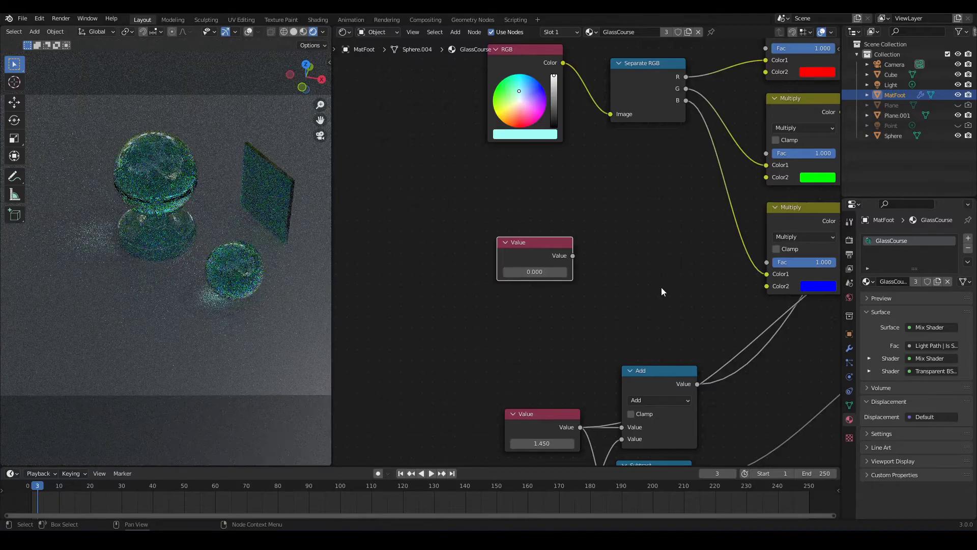
# - Connect the new Value node's output to the Roughness inputs of all three Refraction BSDF nodes
pyautogui.press('Home')
pyautogui.scroll(2, 518, 283)
pyautogui.moveTo(481, 258); pyautogui.dragTo(490, 256)
pyautogui.keyDown('ctrl'); pyautogui.hscroll(2, 549, 258); pyautogui.keyUp('ctrl')
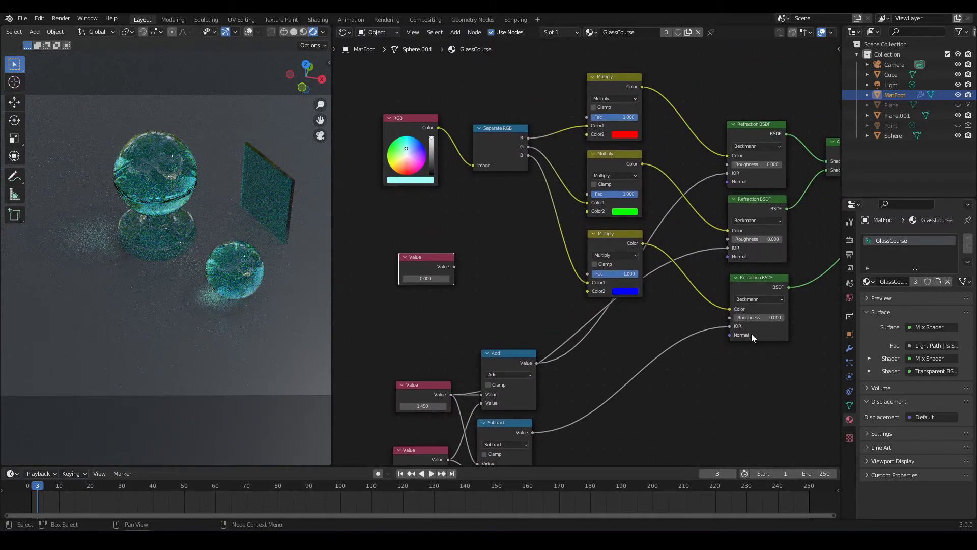
pyautogui.moveTo(453, 267); pyautogui.dragTo(727, 165)
pyautogui.moveTo(454, 265); pyautogui.dragTo(727, 240)
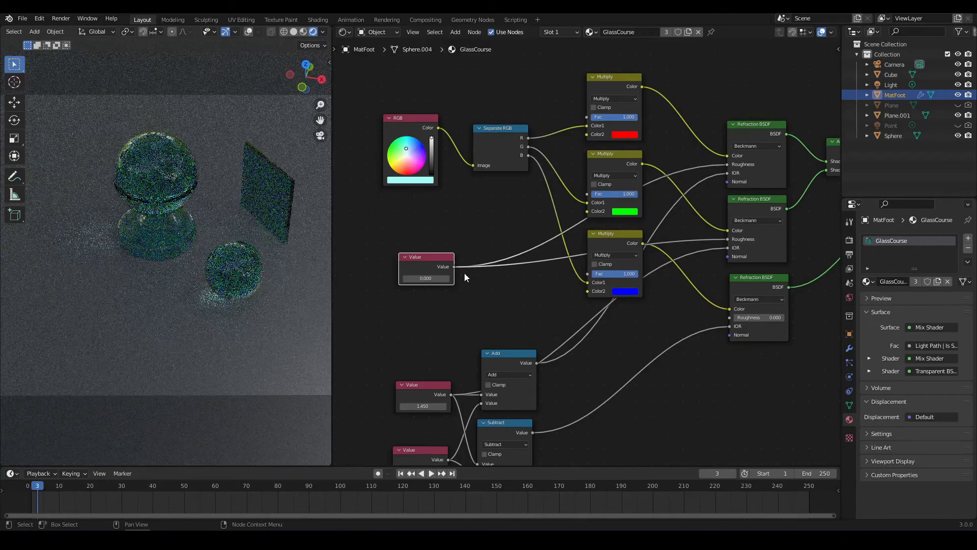
pyautogui.moveTo(453, 267); pyautogui.dragTo(725, 318)
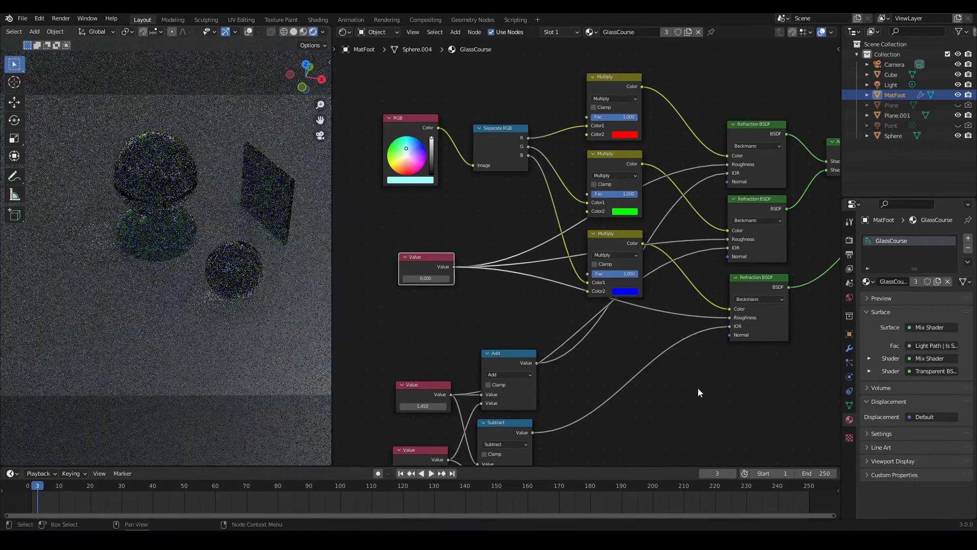
# - Shift the Glossy BSDF node slightly left and connect the shared roughness Value node to its Roughness input
pyautogui.press('Home')
pyautogui.scroll(3, 585, 347)
pyautogui.moveTo(573, 343); pyautogui.dragTo(530, 362, button='middle')
pyautogui.scroll(4, 585, 249)
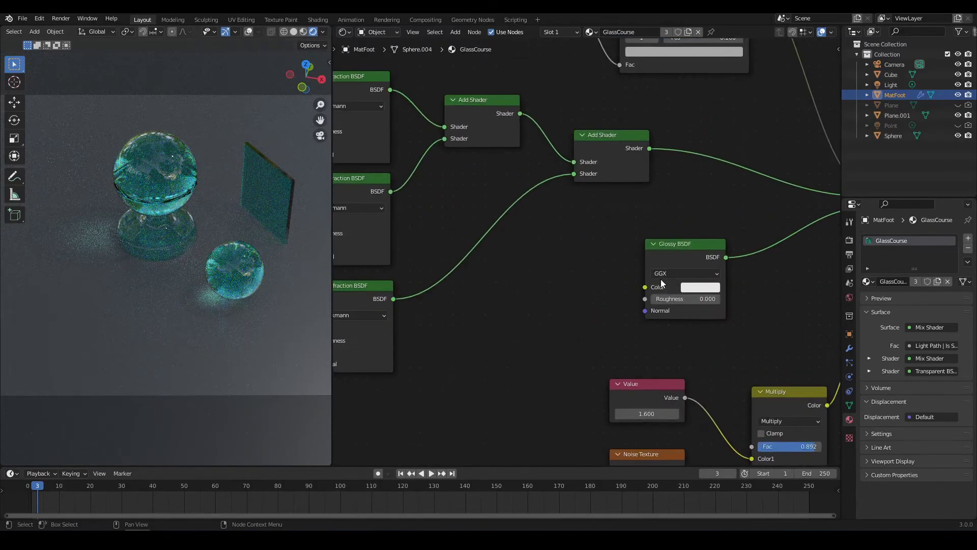
pyautogui.moveTo(674, 249); pyautogui.dragTo(623, 249)
pyautogui.scroll(-4, 511, 355)
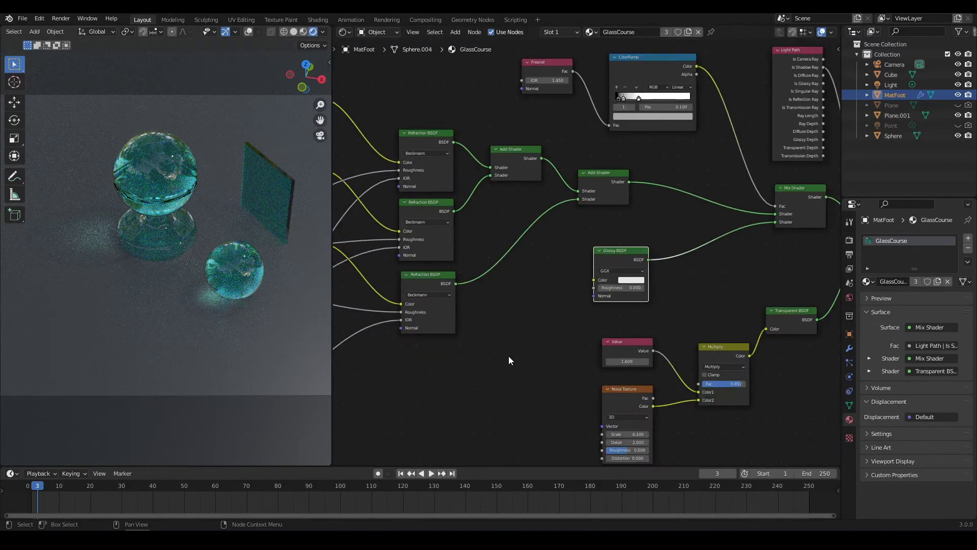
pyautogui.moveTo(511, 355); pyautogui.dragTo(578, 355, button='middle')
pyautogui.scroll(-1, 479, 298)
pyautogui.moveTo(403, 240); pyautogui.dragTo(733, 257)
# - Try a roughness of 0.500 in the shared Value node to test frosted glass
pyautogui.moveTo(713, 282); pyautogui.dragTo(685, 349, button='middle')
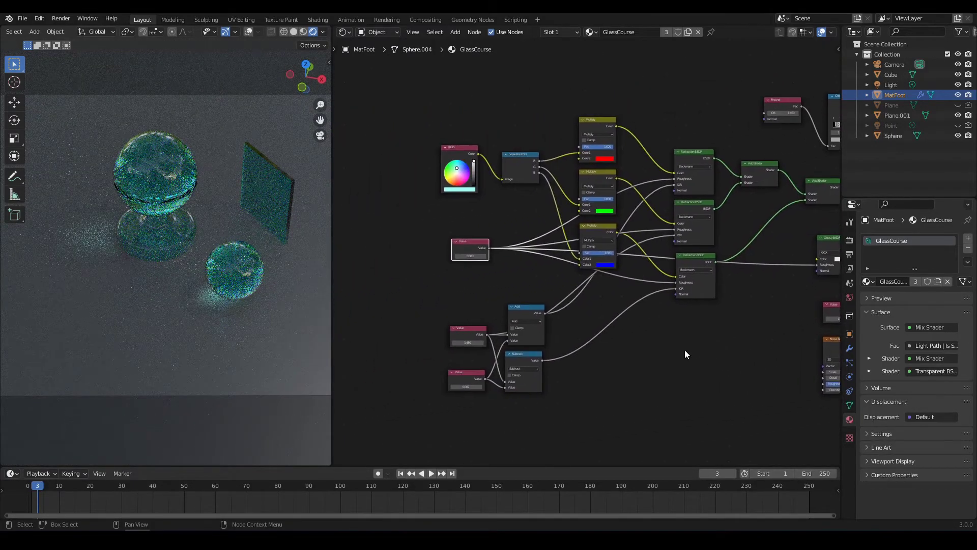
pyautogui.scroll(2, 683, 349)
pyautogui.scroll(2, 645, 353)
pyautogui.moveTo(520, 310); pyautogui.dragTo(676, 294, button='middle')
pyautogui.scroll(3, 661, 301)
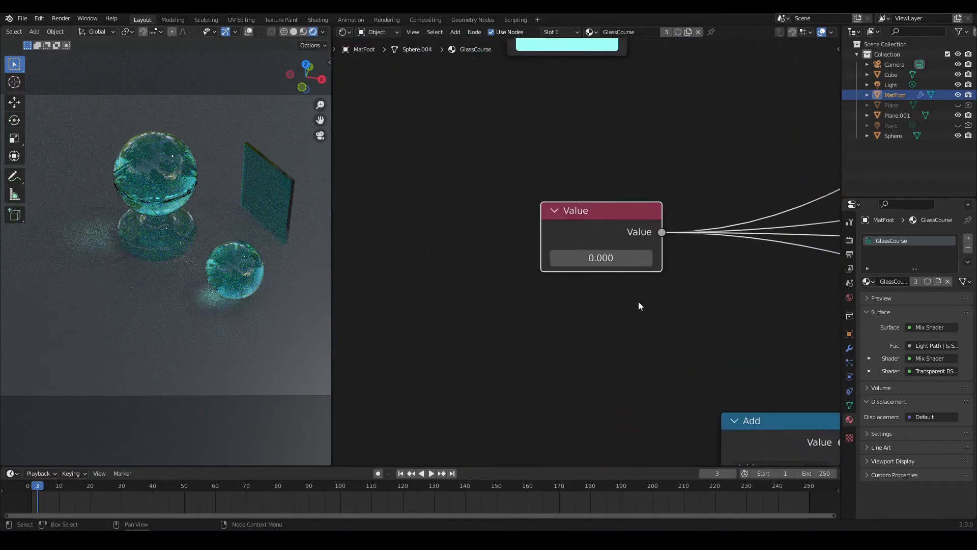
pyautogui.moveTo(595, 264); pyautogui.dragTo(646, 263)
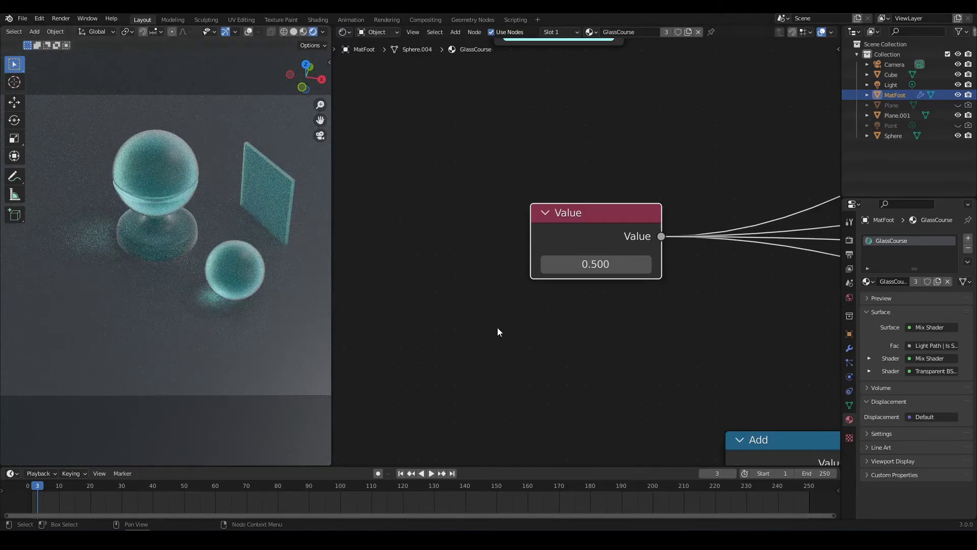
# - Reset the shared roughness Value node to 0 and check the complete glass node tree
pyautogui.scroll(-6, 596, 327)
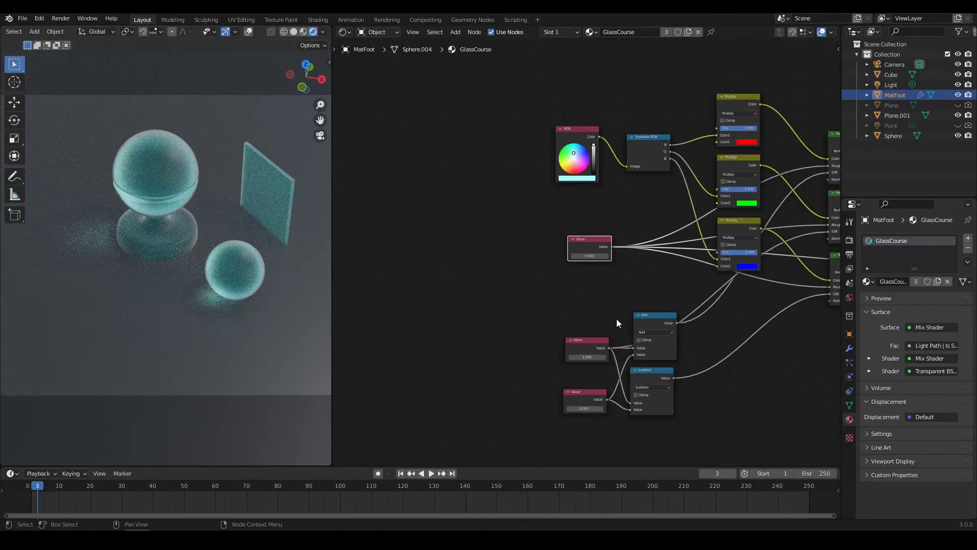
pyautogui.scroll(5, 575, 295)
pyautogui.moveTo(497, 252); pyautogui.dragTo(530, 252)
pyautogui.press('BackSpace')
pyautogui.scroll(-5, 517, 314)
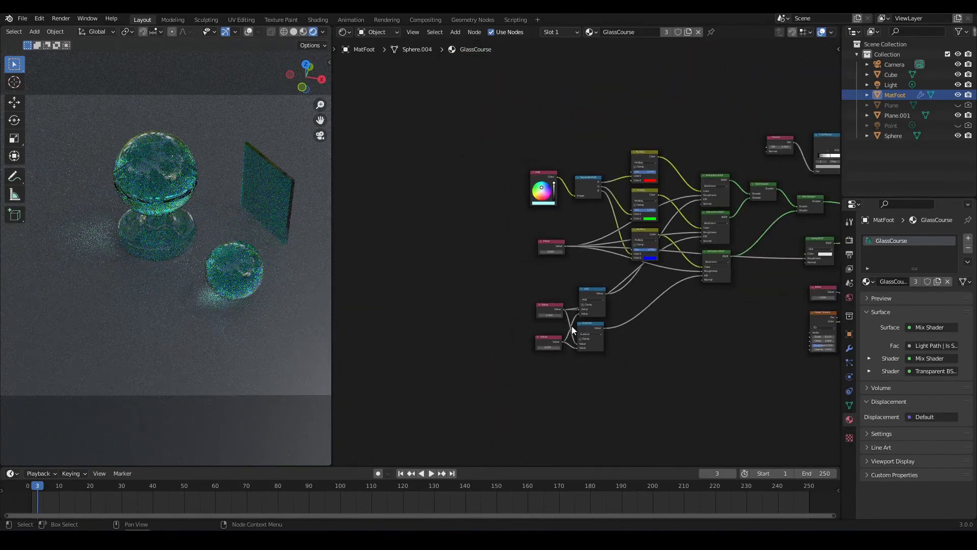
pyautogui.moveTo(616, 340); pyautogui.dragTo(515, 334, button='middle')
pyautogui.scroll(-2, 526, 343)
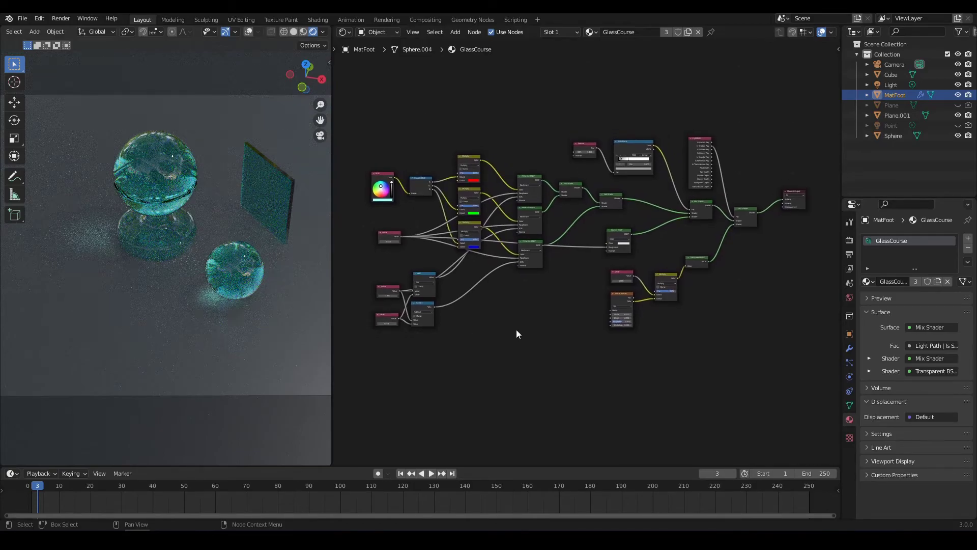